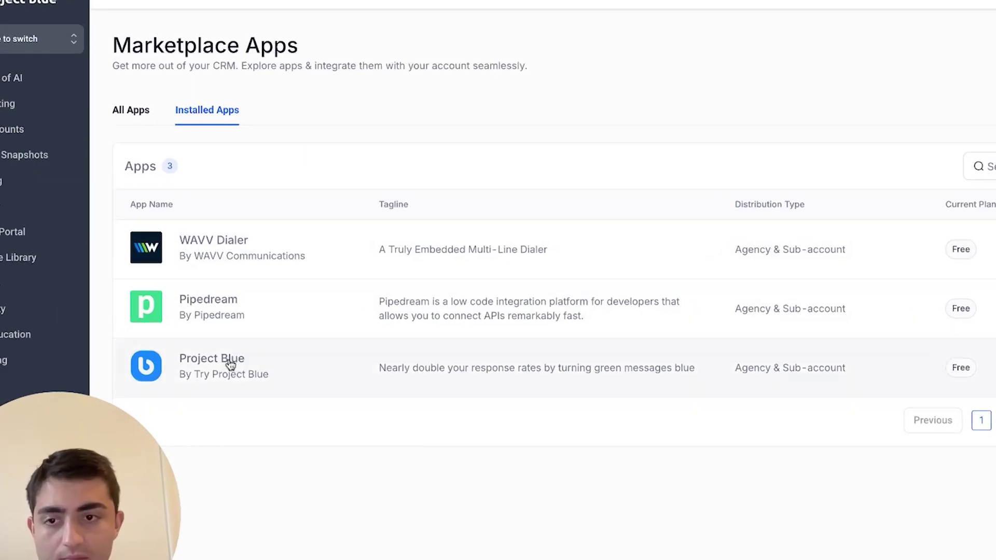
Step: Open the installed Project Blue app's details and examine its description, conversation providers and full list of custom actions
left_click(247, 324)
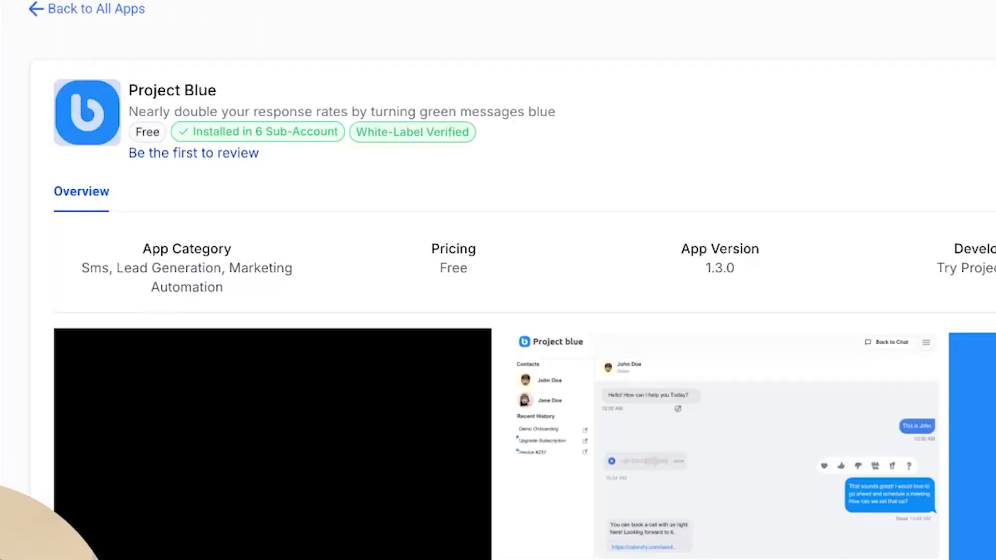
scroll(280, 204, "down", 1)
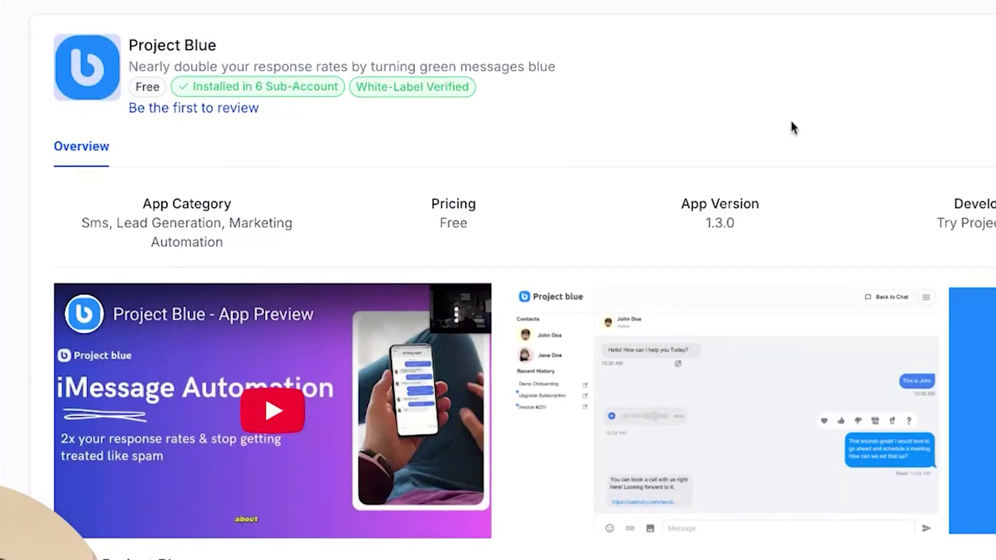
scroll(742, 265, "down", 5)
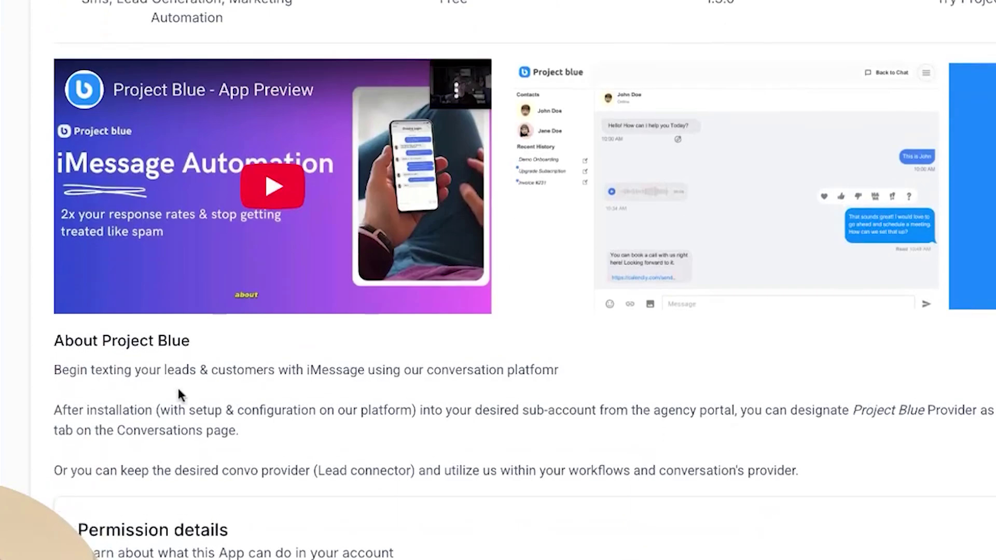
scroll(181, 304, "down", 10)
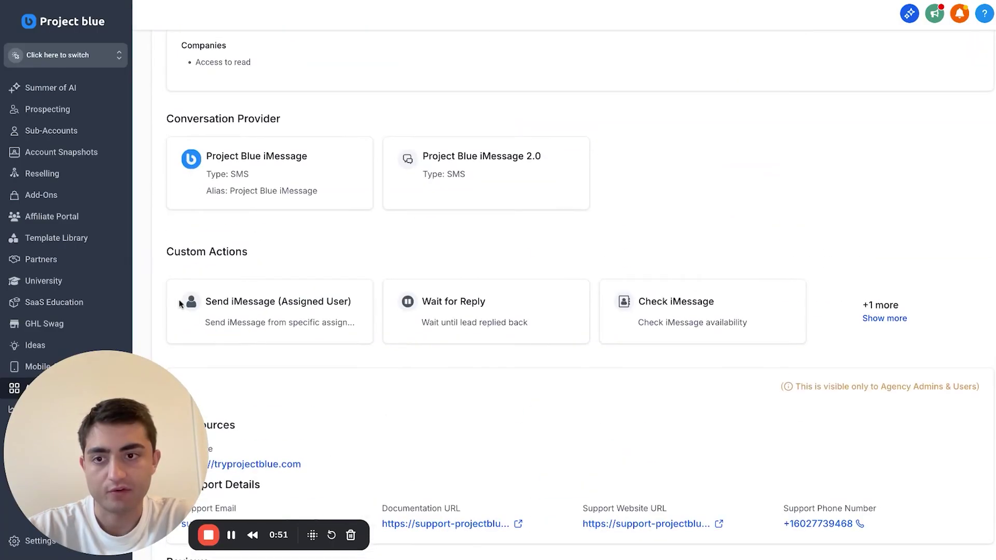
left_click_drag(181, 303, 641, 304)
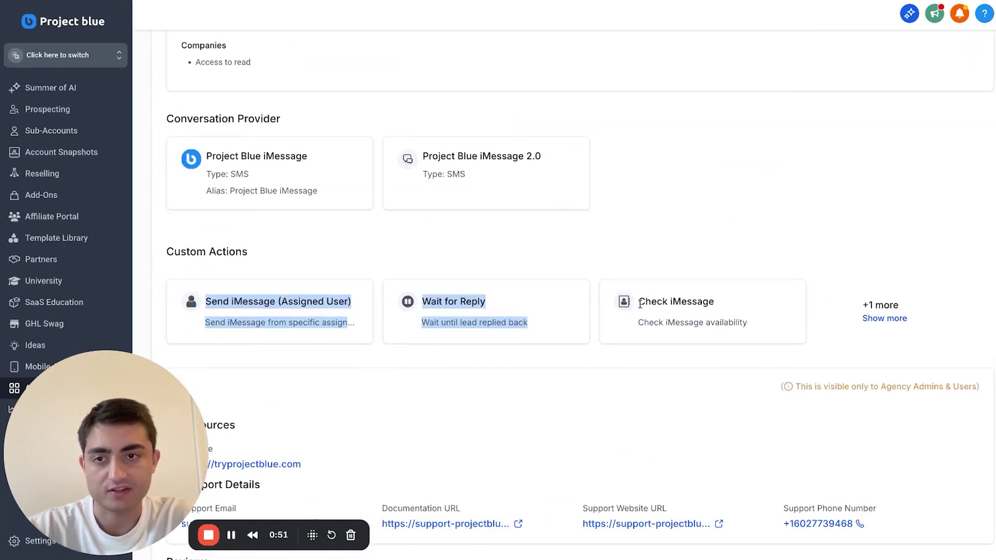
left_click(883, 318)
scroll(611, 218, "down", 5)
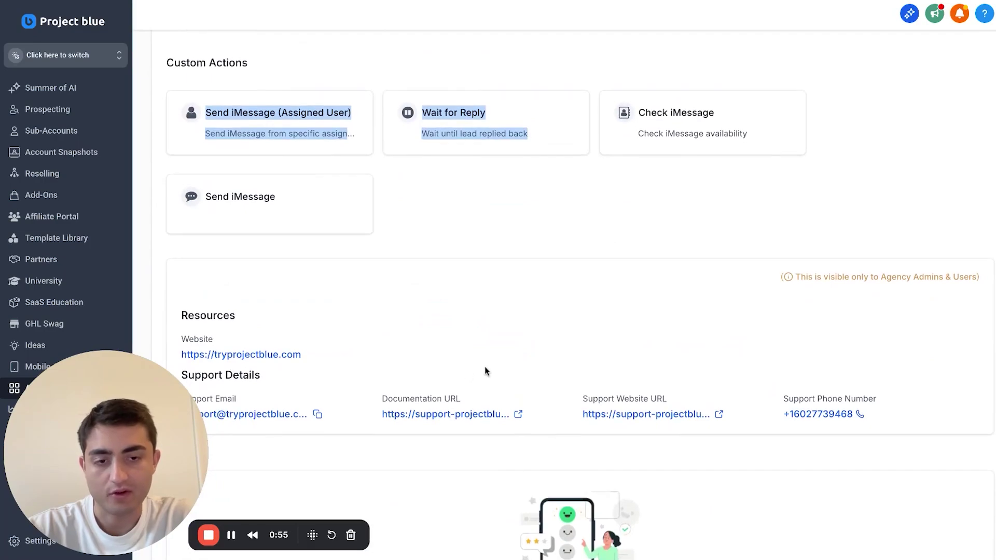
scroll(484, 366, "up", 15)
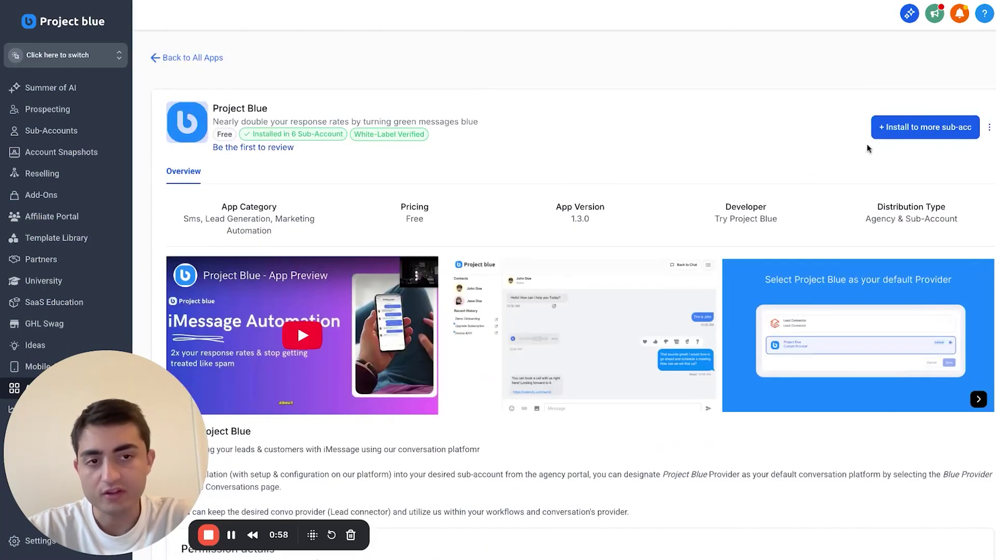
Step: Start installing the app to more sub-accounts, select the second, third and fourth sub-accounts, and clear the selection
left_click(914, 127)
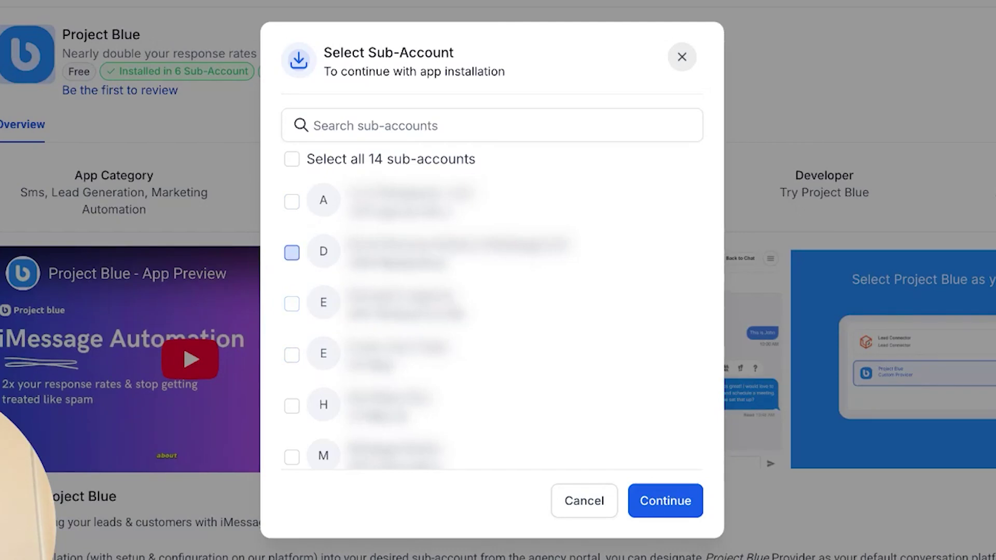
left_click(291, 253)
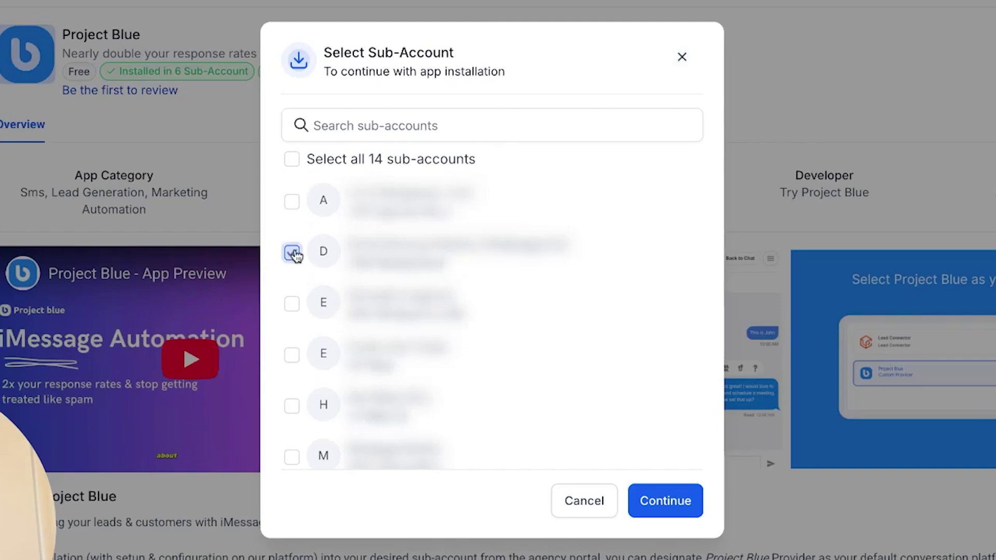
left_click(291, 303)
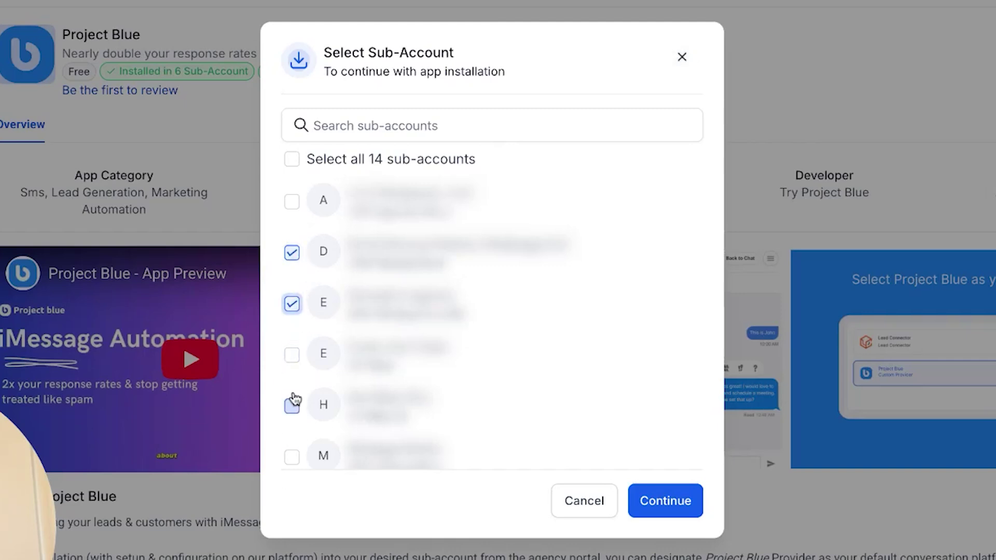
left_click(292, 356)
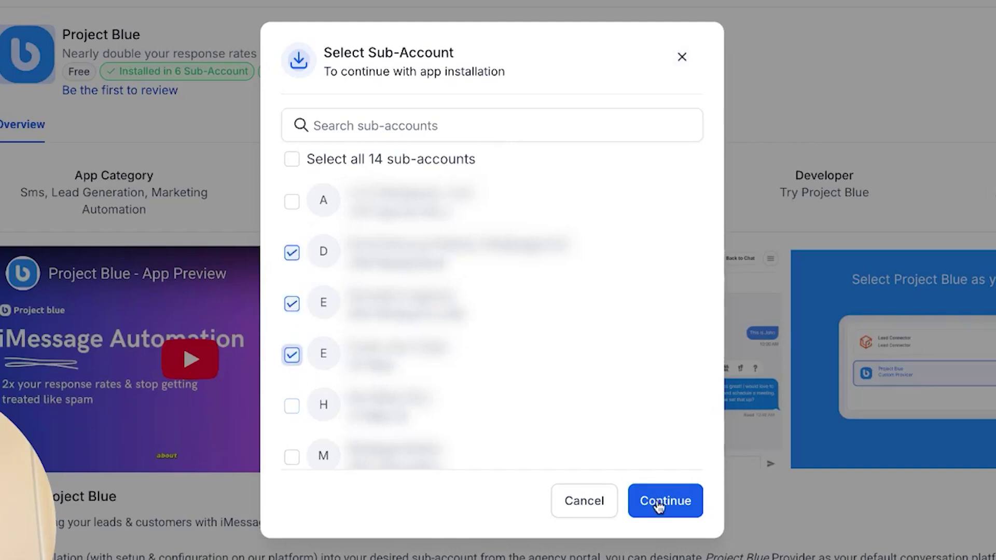
left_click(291, 253)
left_click(292, 303)
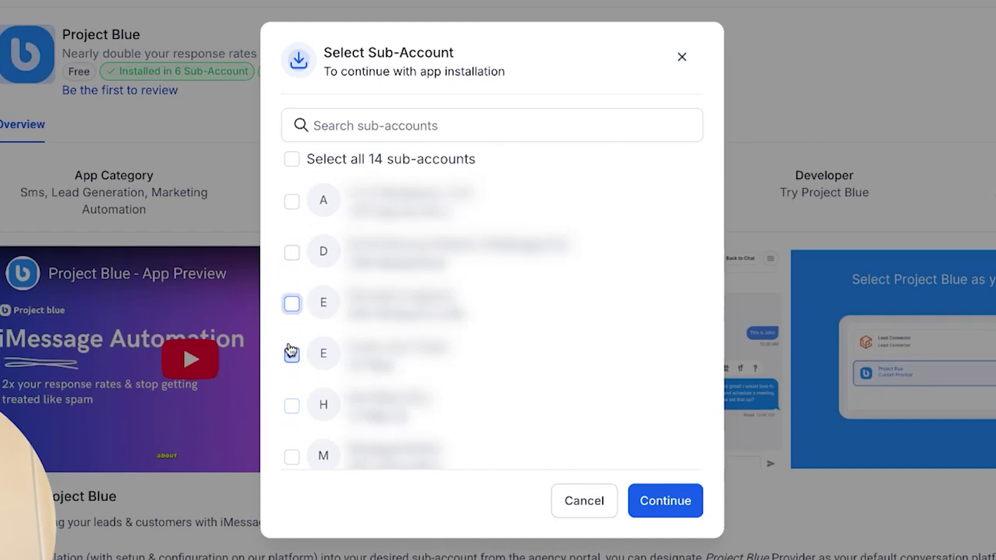
left_click(291, 355)
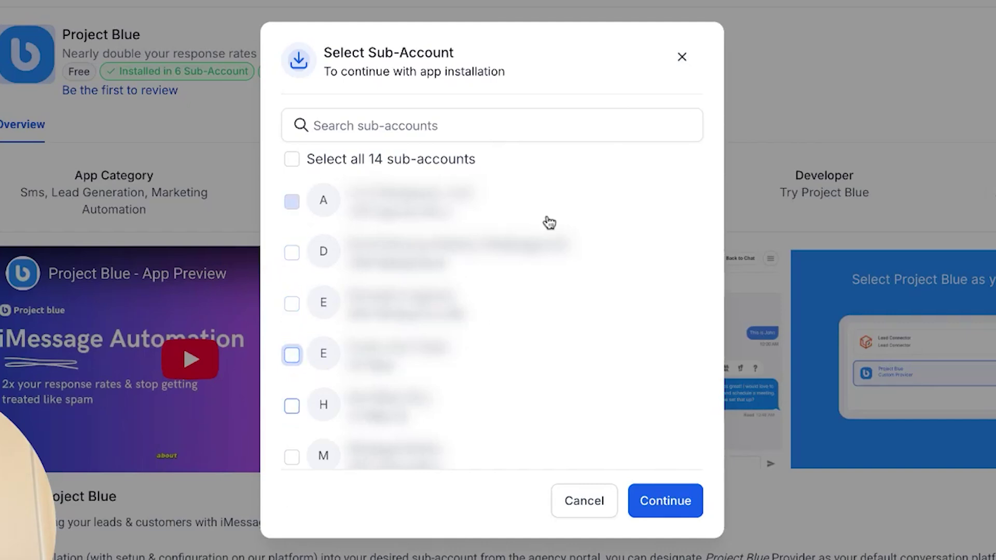
scroll(550, 223, "down", 1)
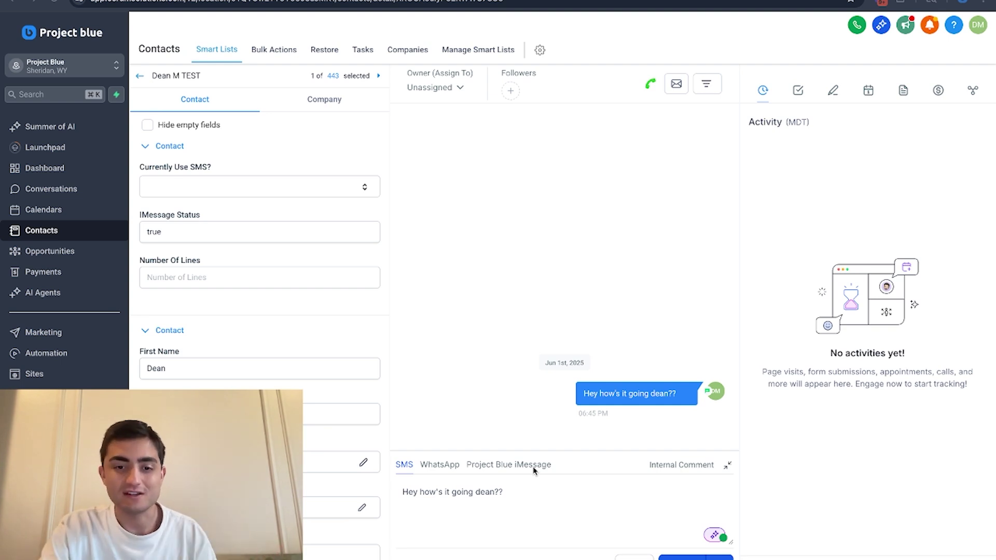
Step: Review the outgoing greeting and the available message channels in the test contact's conversation
left_click_drag(524, 495, 534, 452)
left_click_drag(582, 393, 614, 387)
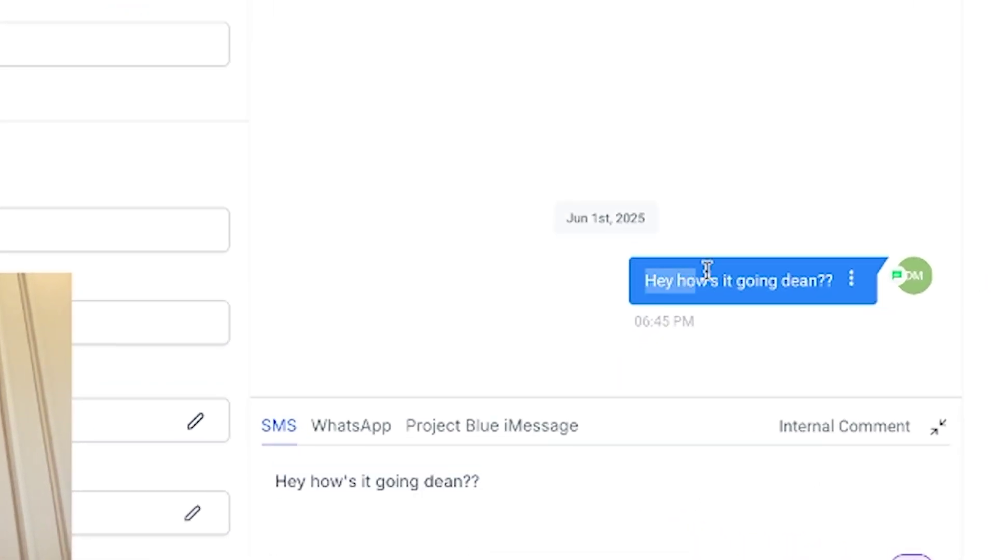
left_click_drag(706, 270, 838, 289)
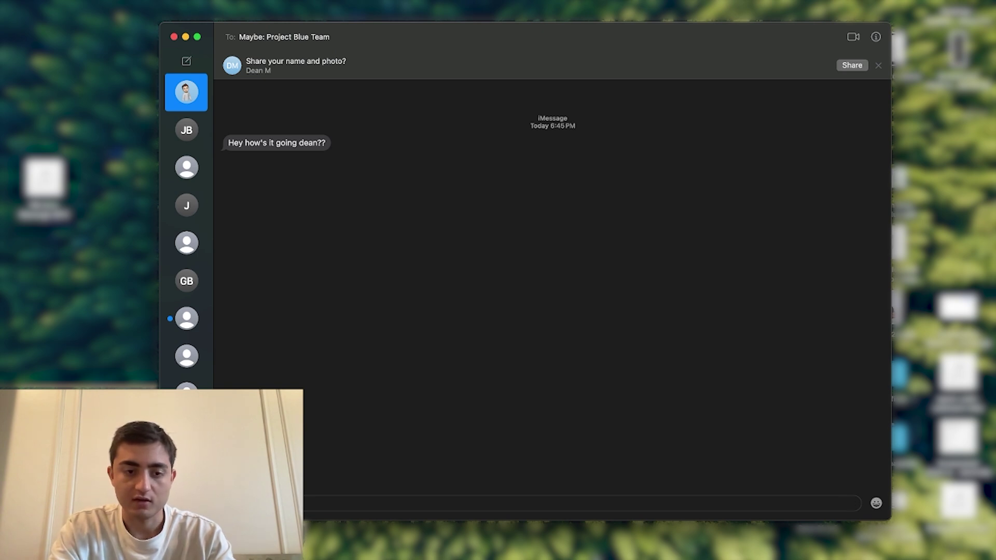
Step: In Messages, reply "Hey man long time no see" to the Project Blue Team and dismiss the name and photo sharing prompt
type("Hey man long time no see")
key("Return")
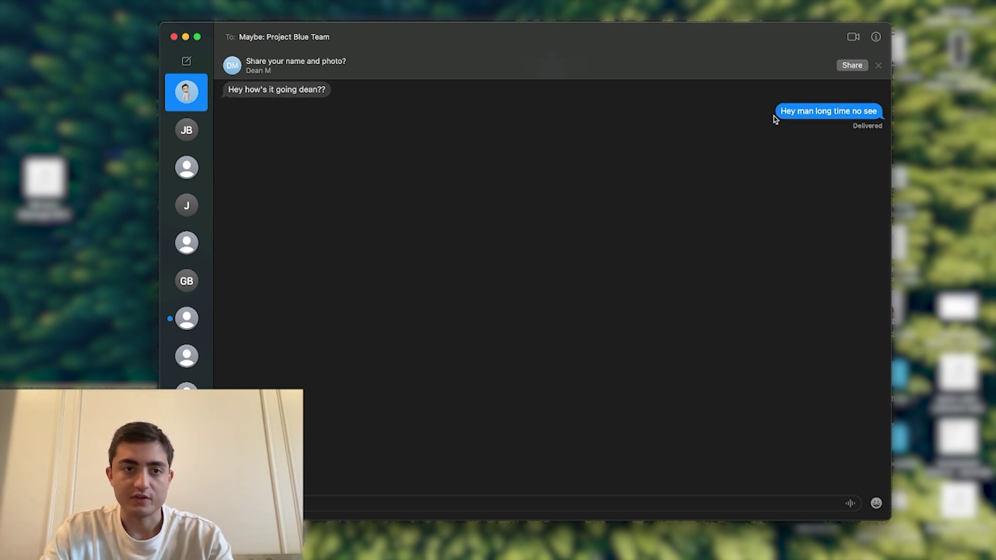
left_click(878, 65)
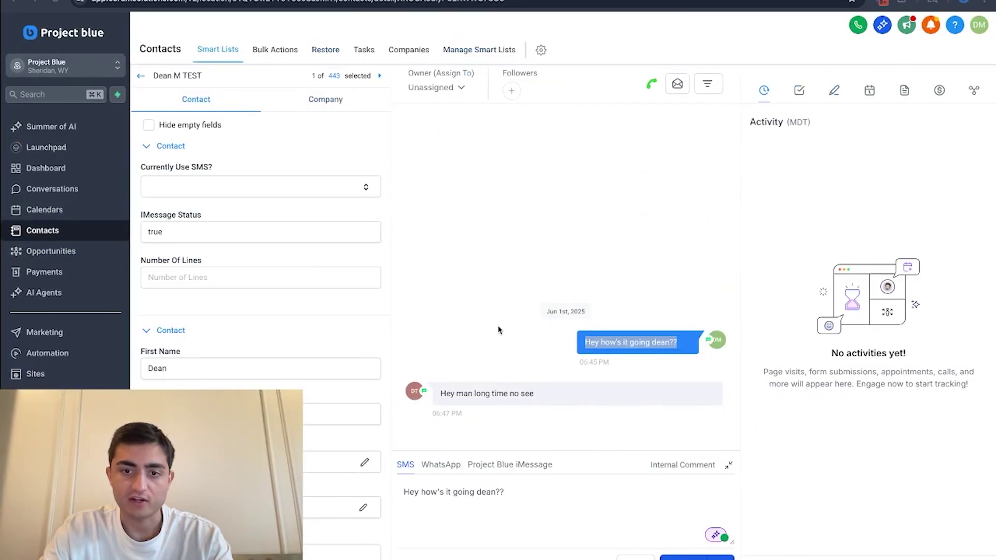
Step: Return to the CRM and check the contact's incoming reply in the conversation
left_click(498, 327)
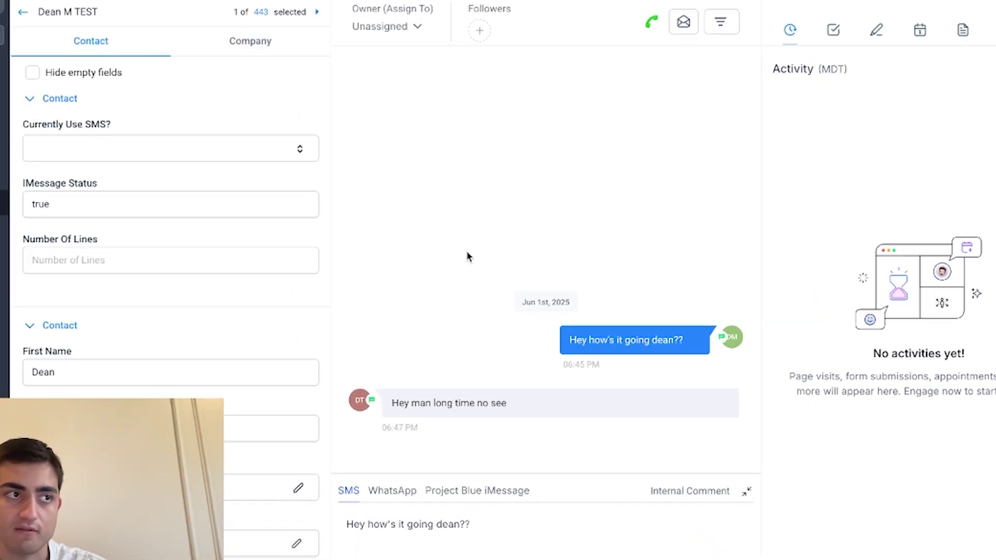
left_click_drag(507, 404, 369, 402)
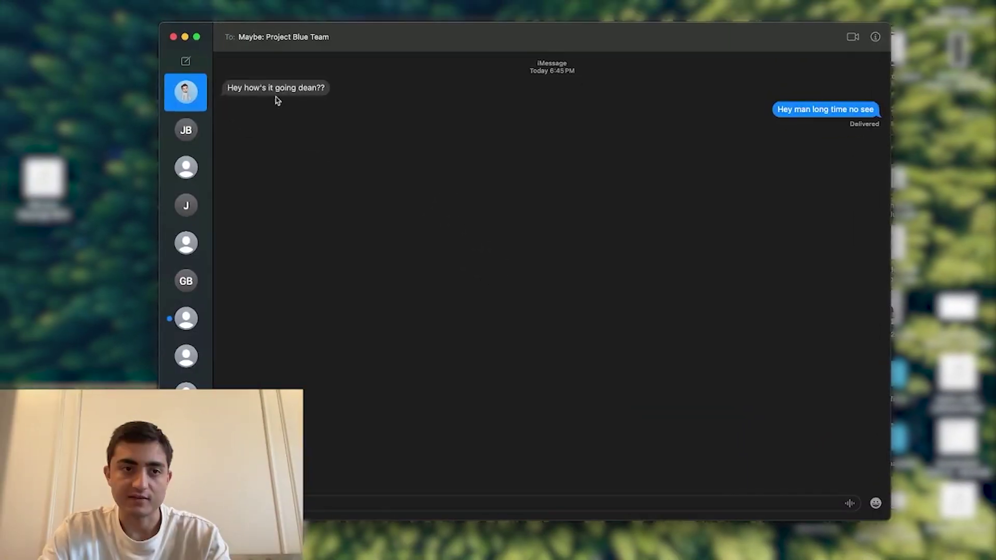
Step: Like the received greeting in Messages and check the reaction in the CRM conversation
right_click(280, 90)
left_click(310, 100)
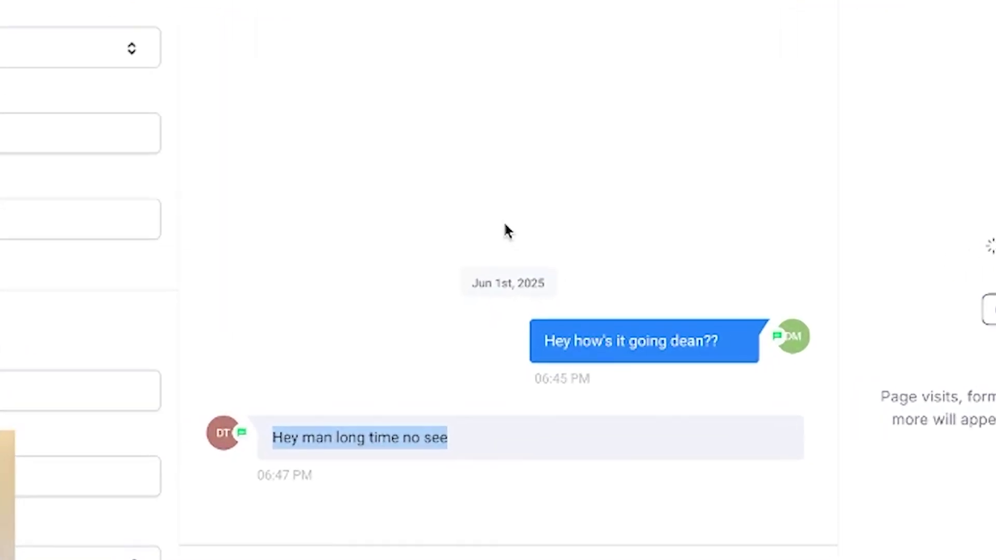
left_click(382, 251)
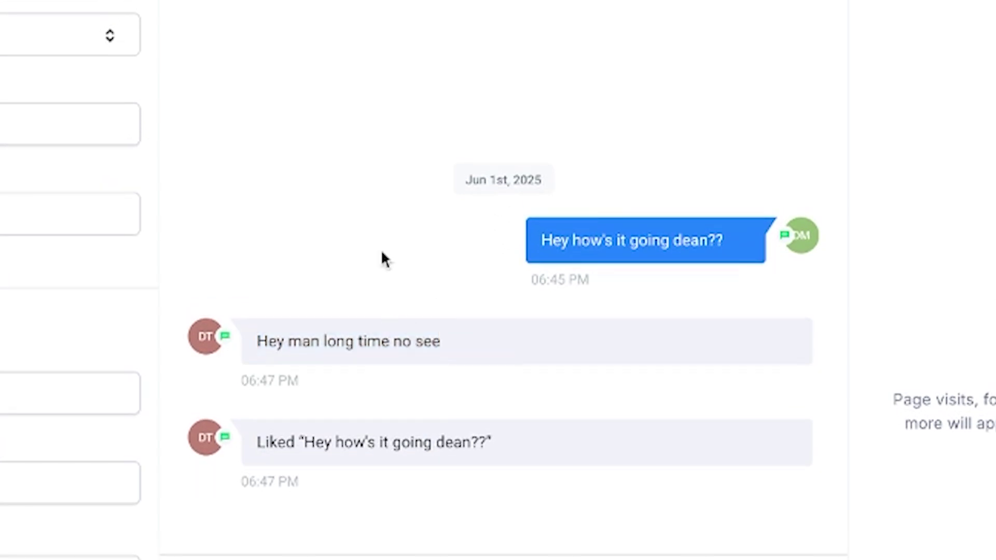
left_click_drag(493, 443, 189, 350)
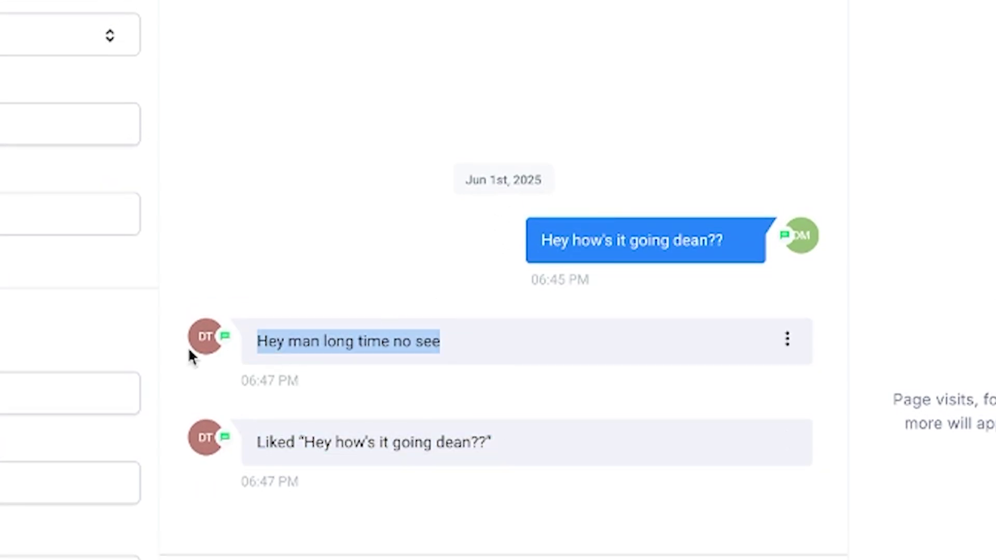
left_click(509, 413)
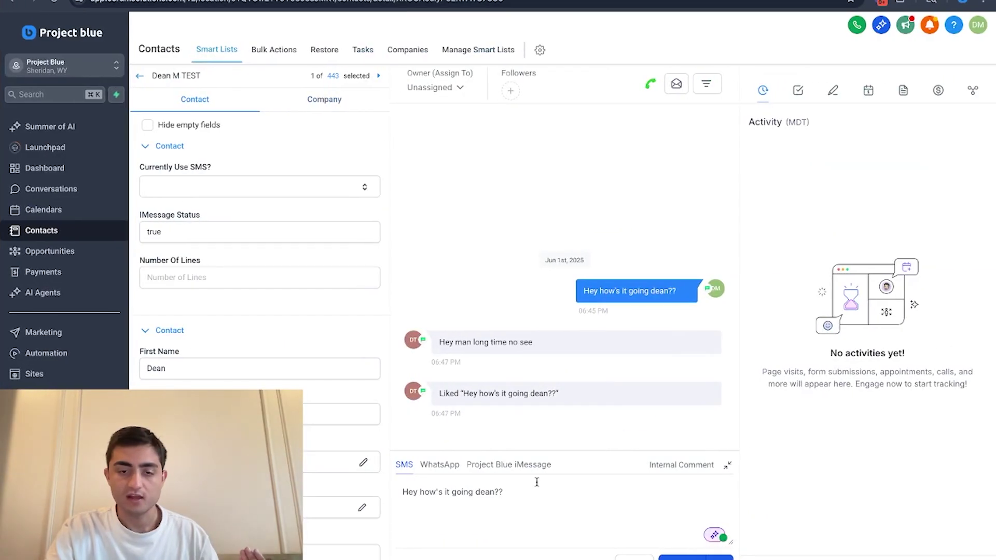
Step: Replace the draft SMS to the test contact with "Hey this is a voice memo test"
left_click(536, 483)
key("super+a")
key("BackSpace")
type("Hey")
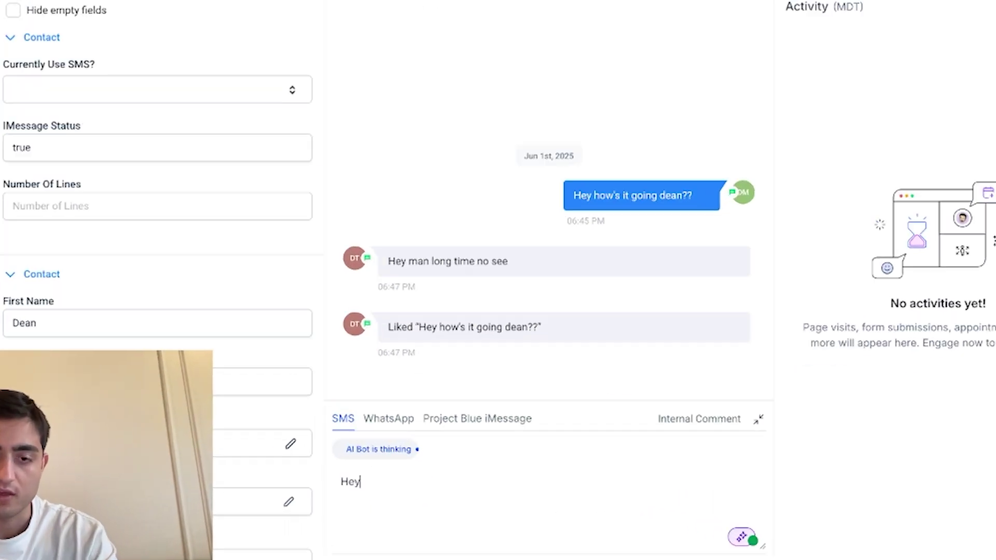
type(" this is a voice ")
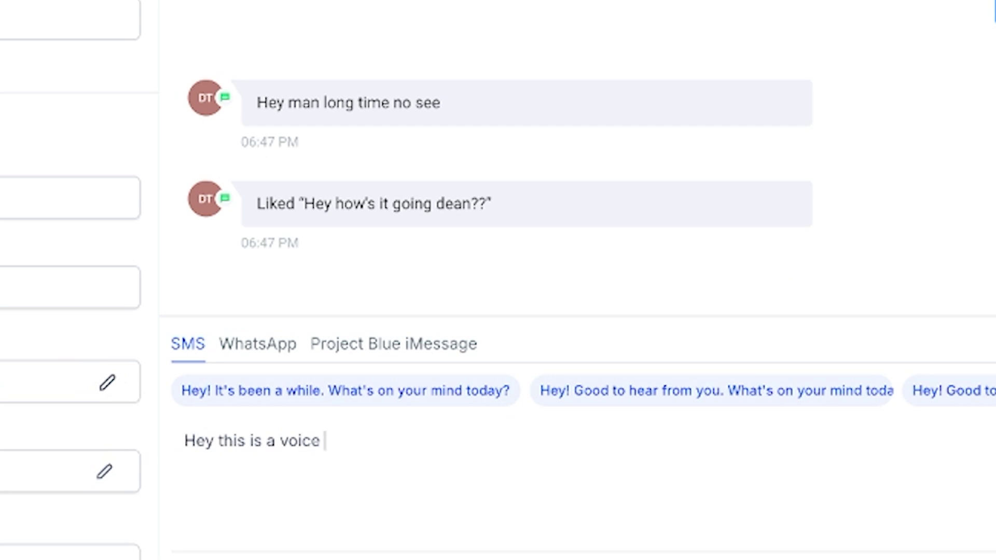
type("memo test")
Step: Attach the voice memo file from the media library to the drafted message and send it
left_click(224, 559)
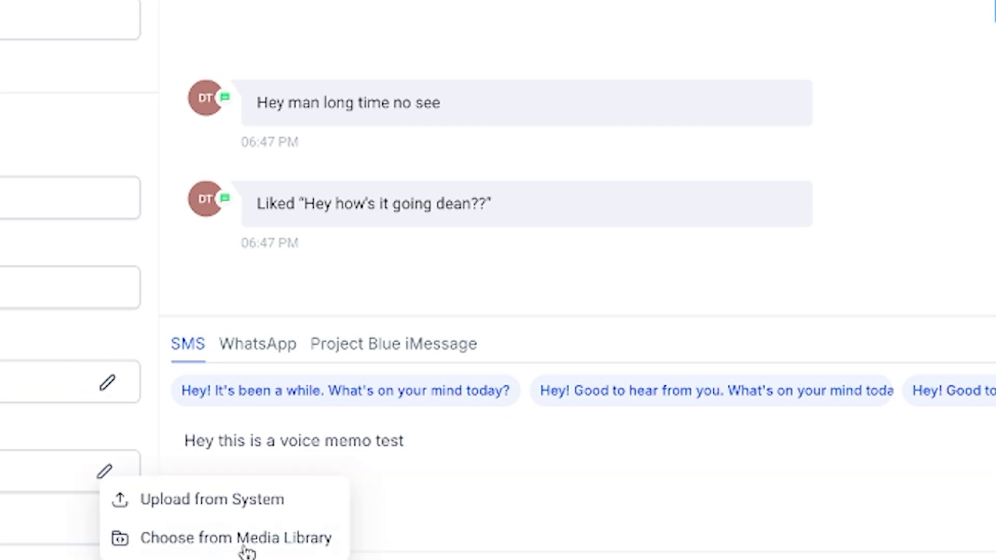
left_click(243, 546)
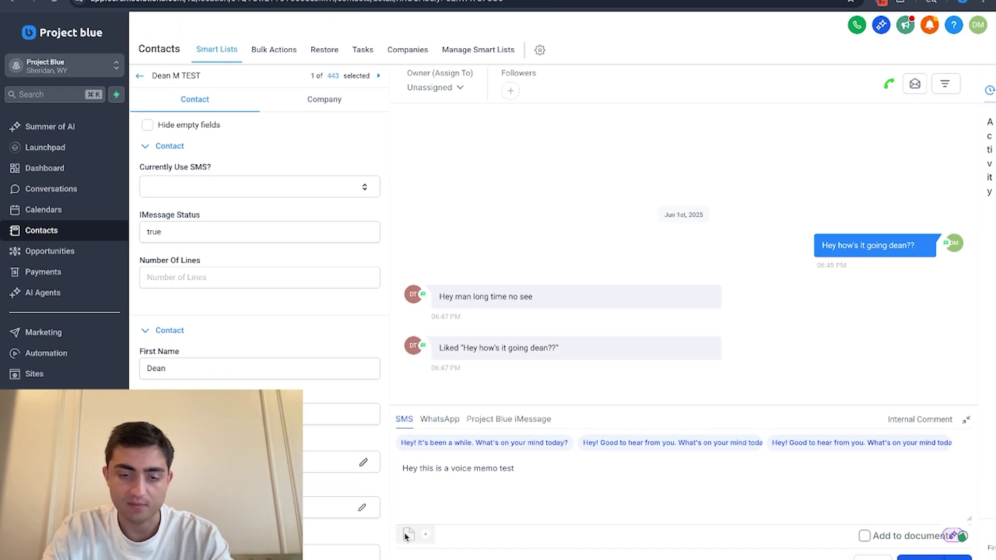
left_click(912, 557)
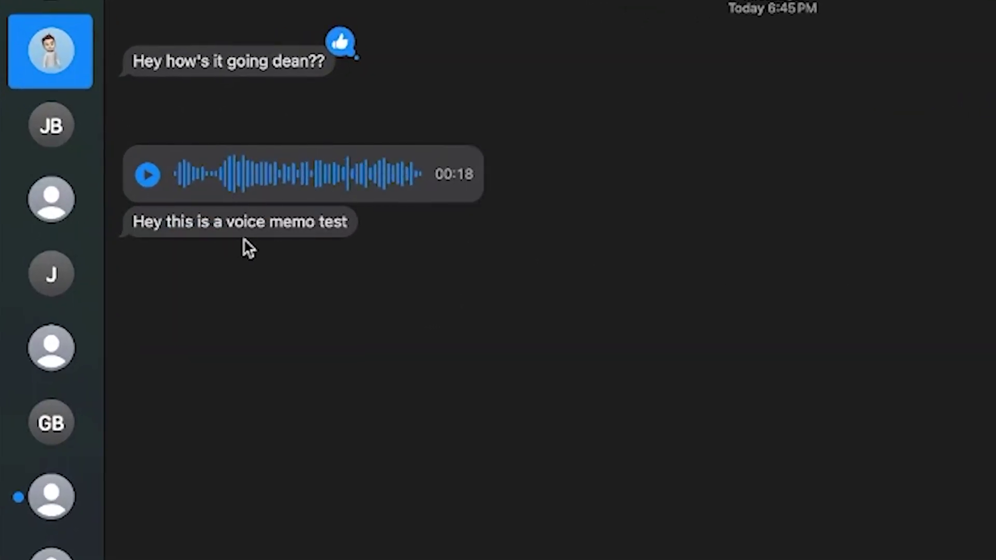
Step: In Messages, review the received voice memo test text and play the voice memo
left_click_drag(342, 223, 171, 220)
left_click(147, 175)
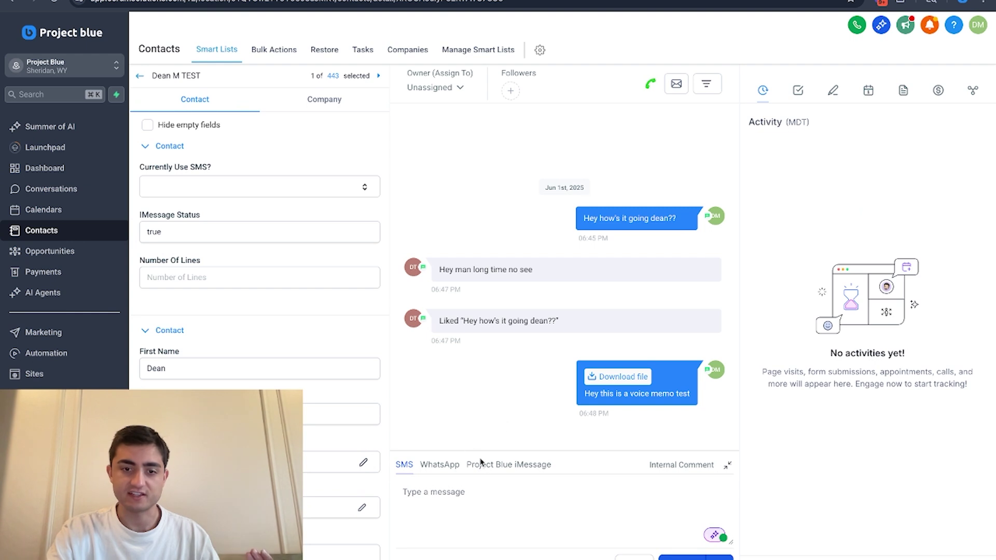
Step: Back in the CRM conversation, compare the SMS and Project Blue iMessage channels by switching between them
left_click(507, 464)
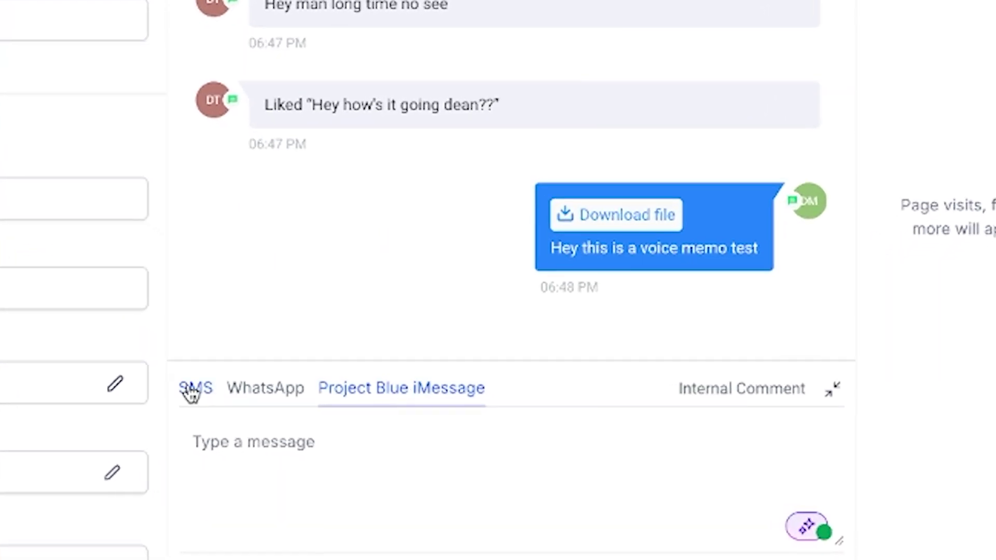
left_click(191, 394)
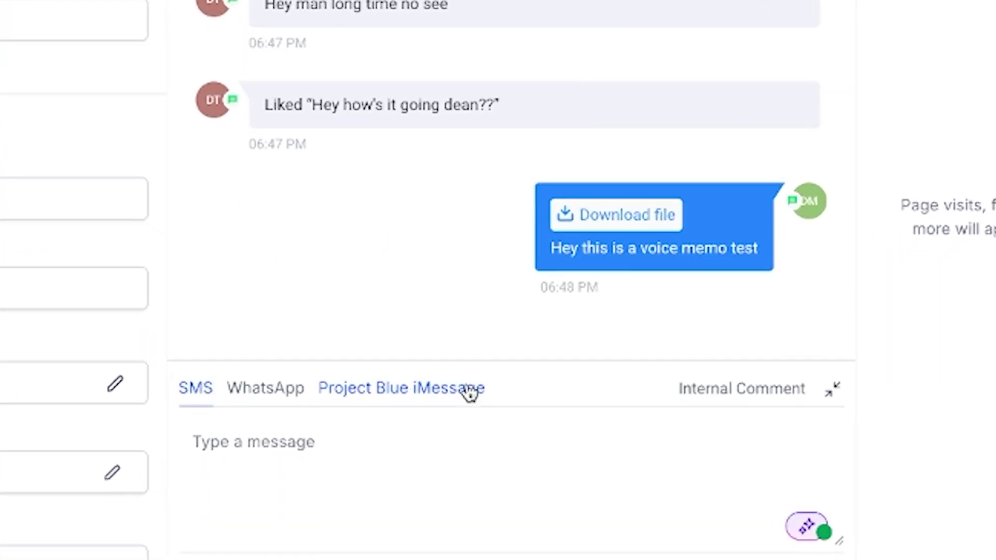
left_click(468, 394)
left_click(195, 396)
left_click(461, 395)
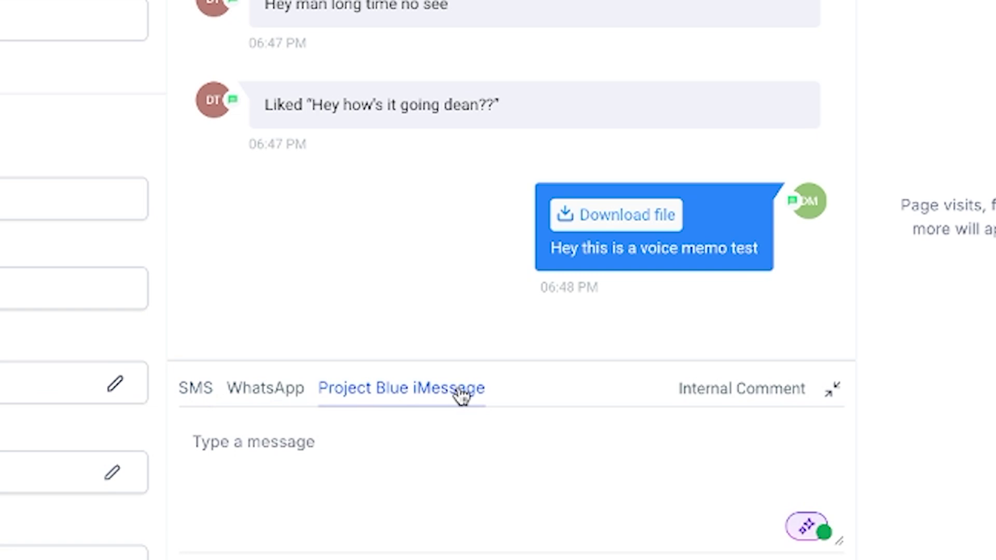
left_click(192, 396)
left_click(383, 392)
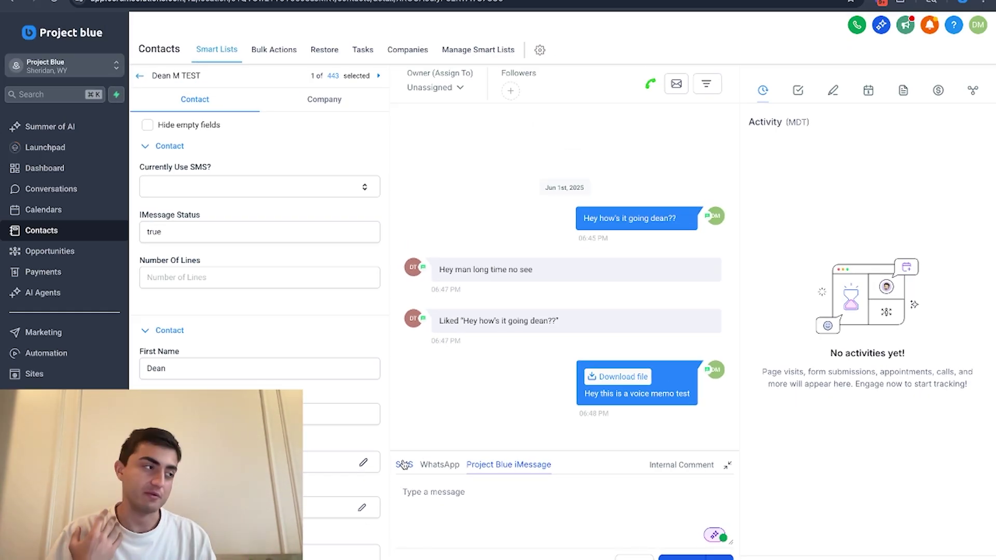
left_click(404, 464)
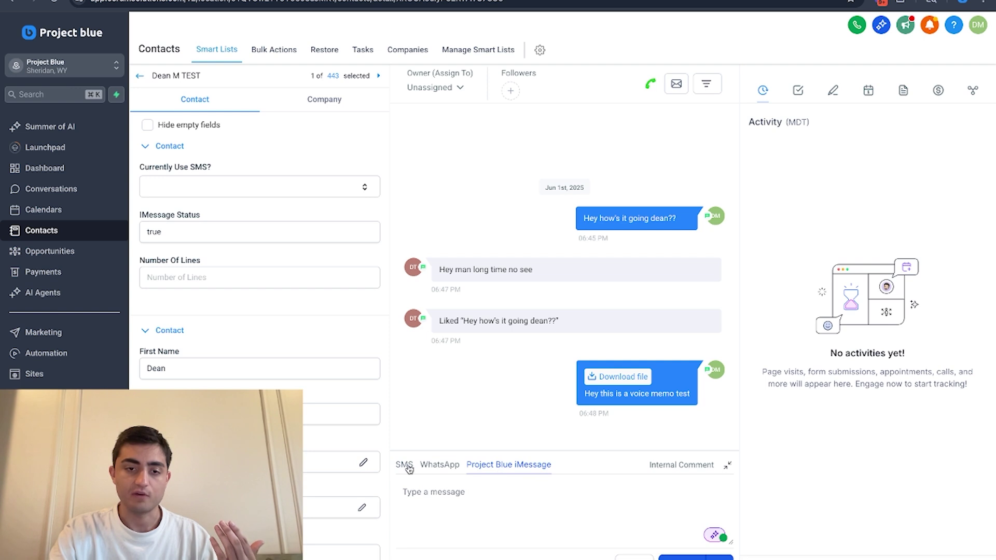
Step: Return the test contact's conversation to the Project Blue iMessage channel
left_click(500, 467)
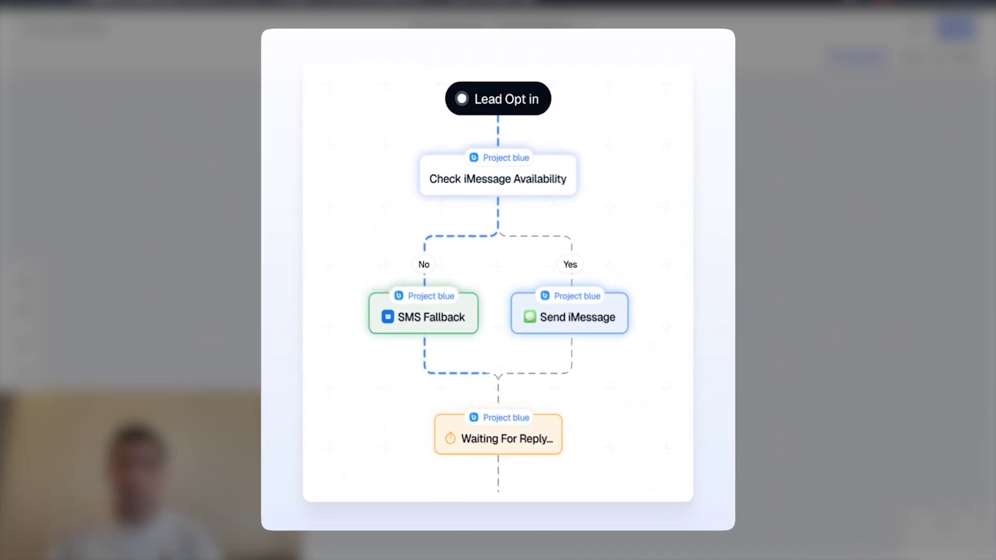
Step: Rename the new workflow as "Pb tests"
left_click(571, 28)
key("super+a")
type("Pb ")
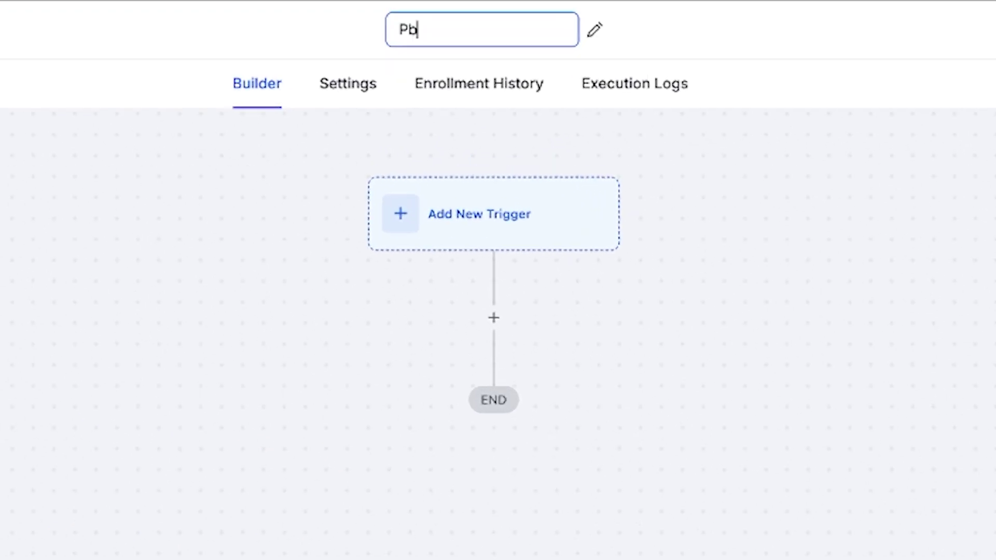
type("tests")
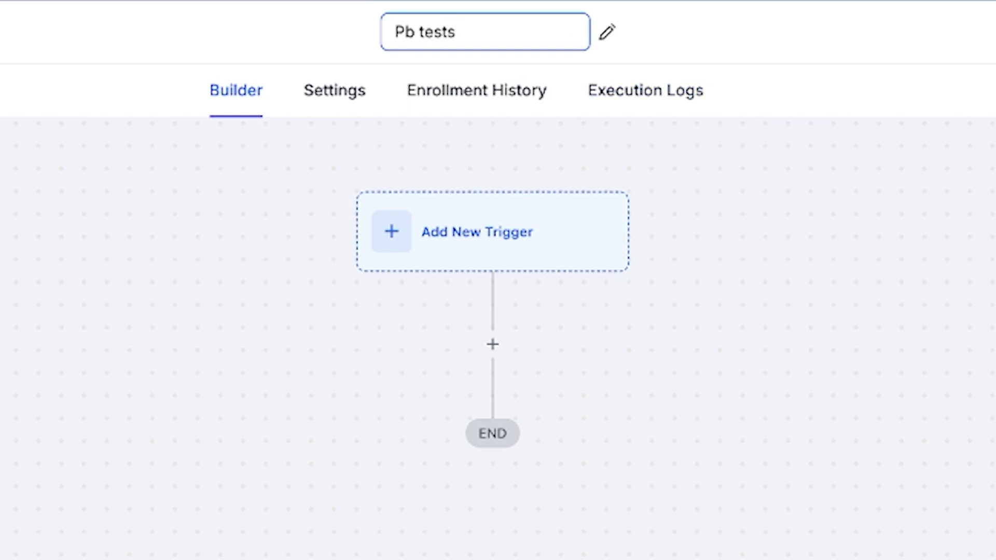
key("Return")
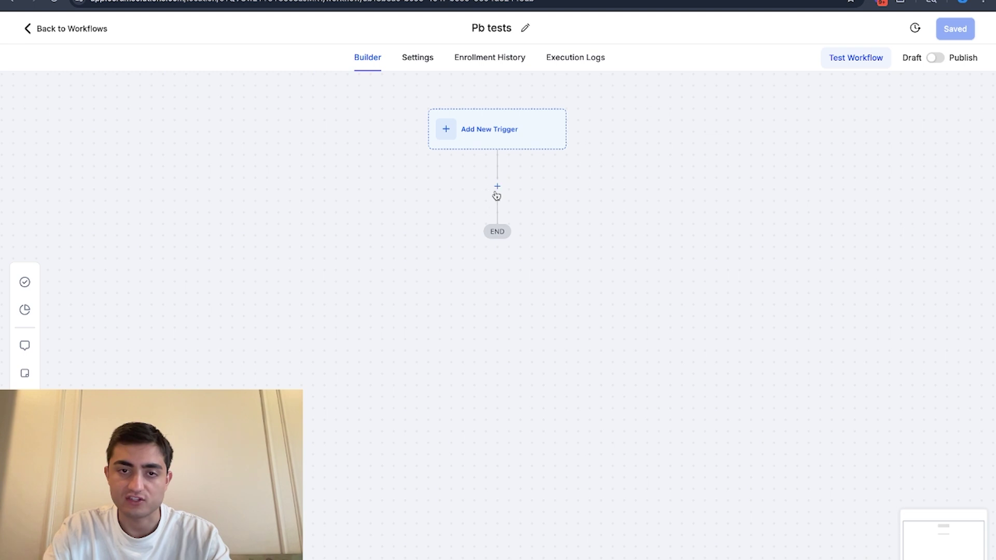
Step: Add a Send iMessage action to the workflow between the trigger and the end
left_click(497, 188)
type("send")
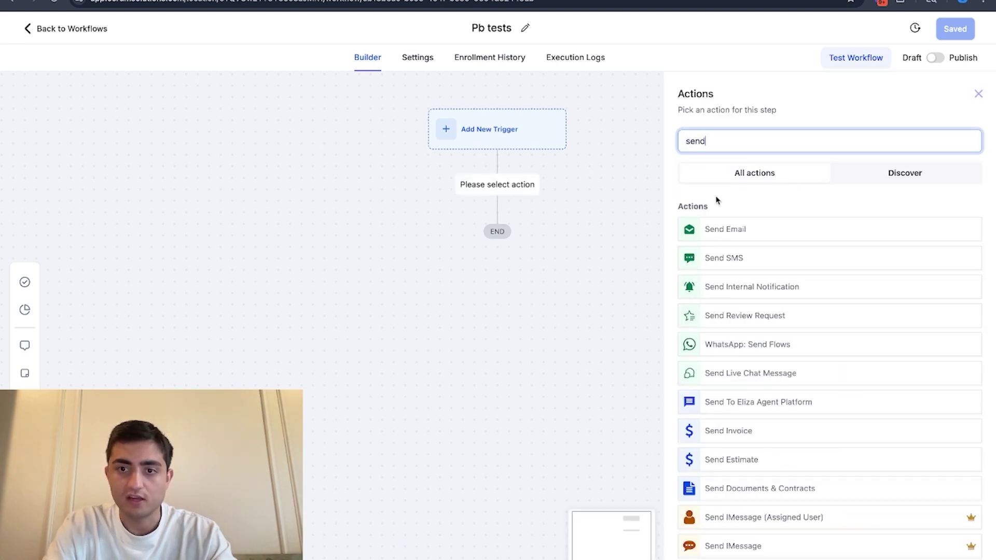
left_click(705, 545)
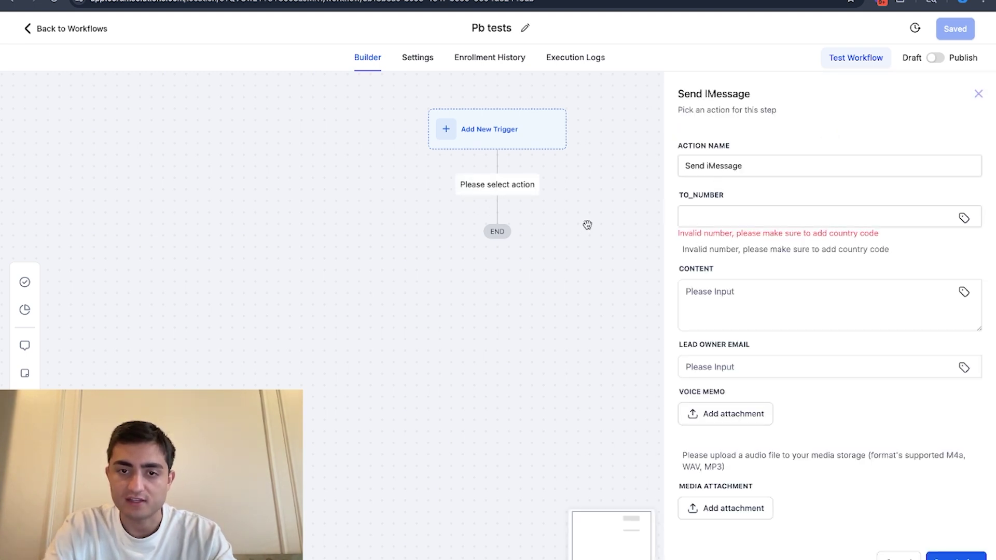
Step: Set the iMessage action's recipient number to {{contact.phone_raw}} and look through the available contact custom values
left_click(744, 217)
left_click(758, 249)
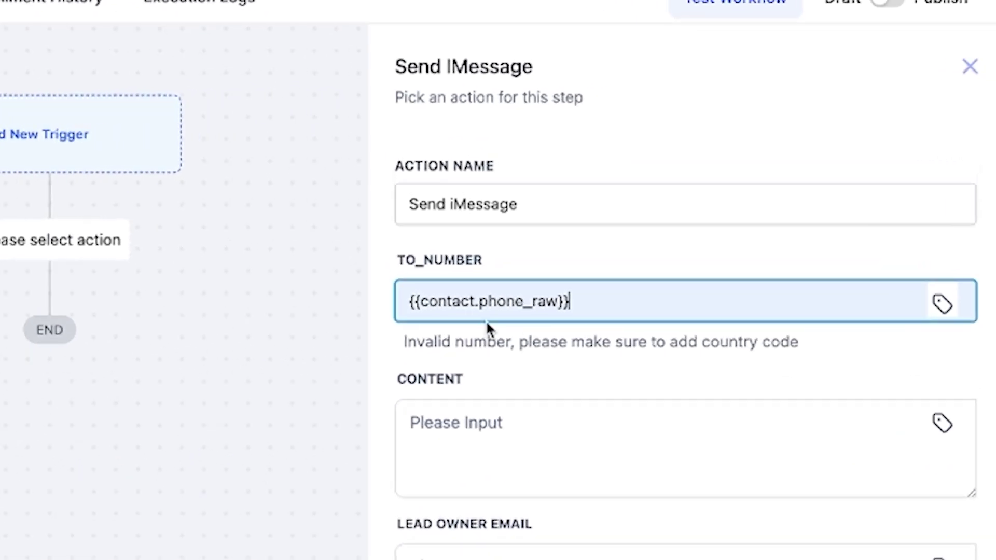
triple_click(584, 304)
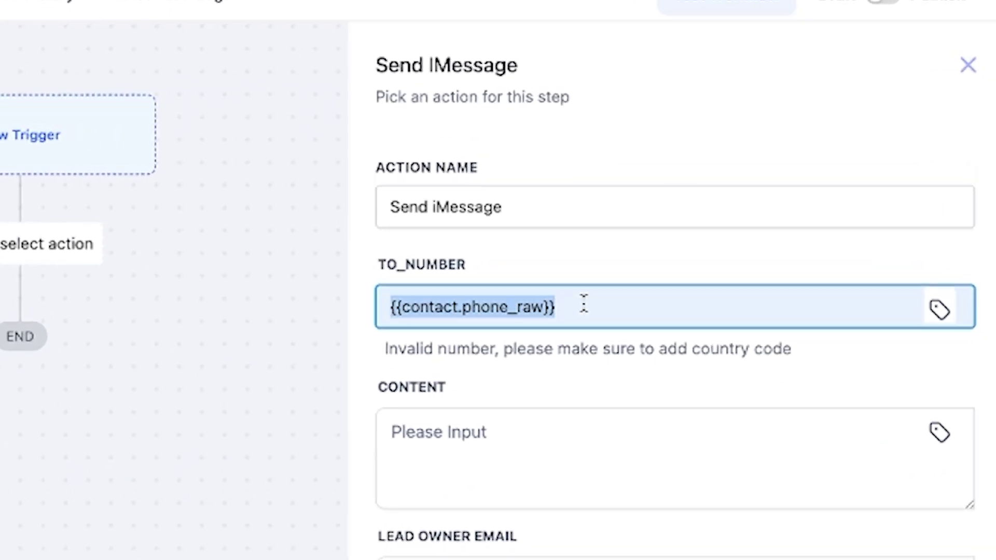
left_click(584, 304)
left_click(938, 311)
left_click(716, 436)
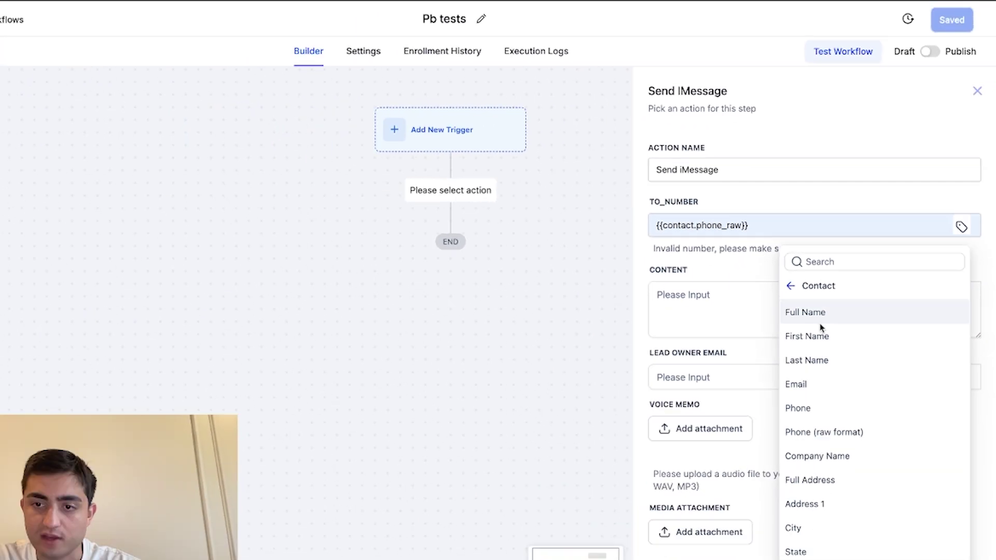
left_click(617, 405)
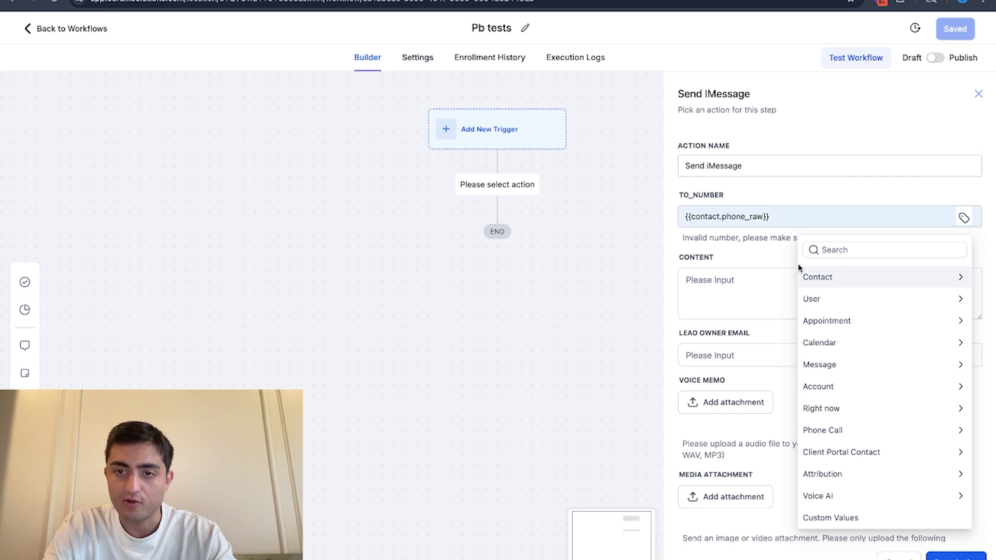
left_click(802, 210)
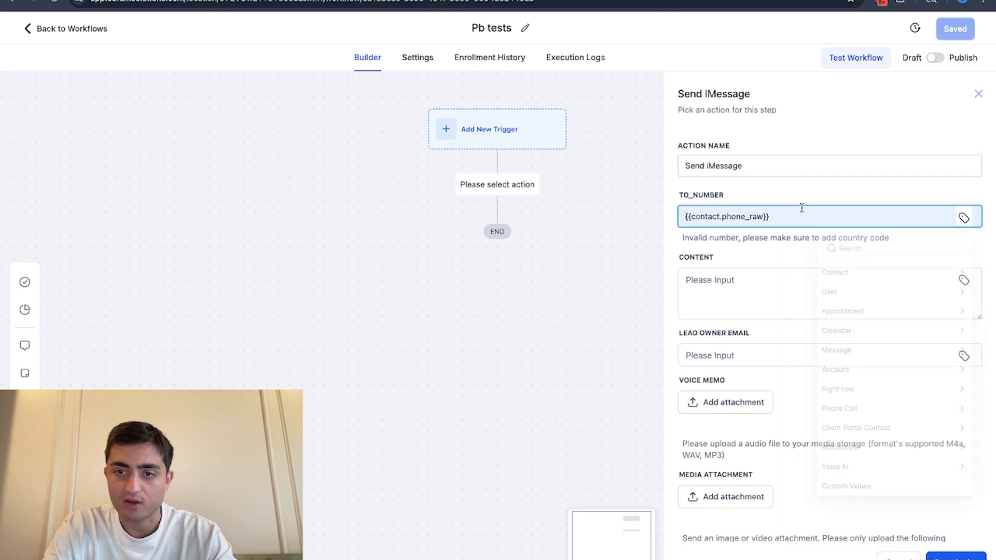
Step: Enter "Hey this is an automation" as the iMessage content
left_click(775, 301)
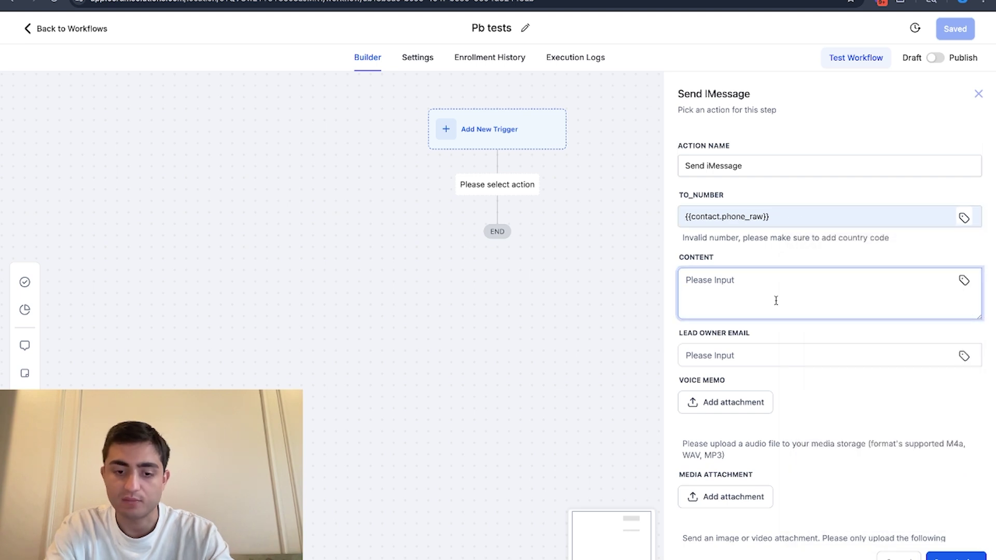
type("Hey")
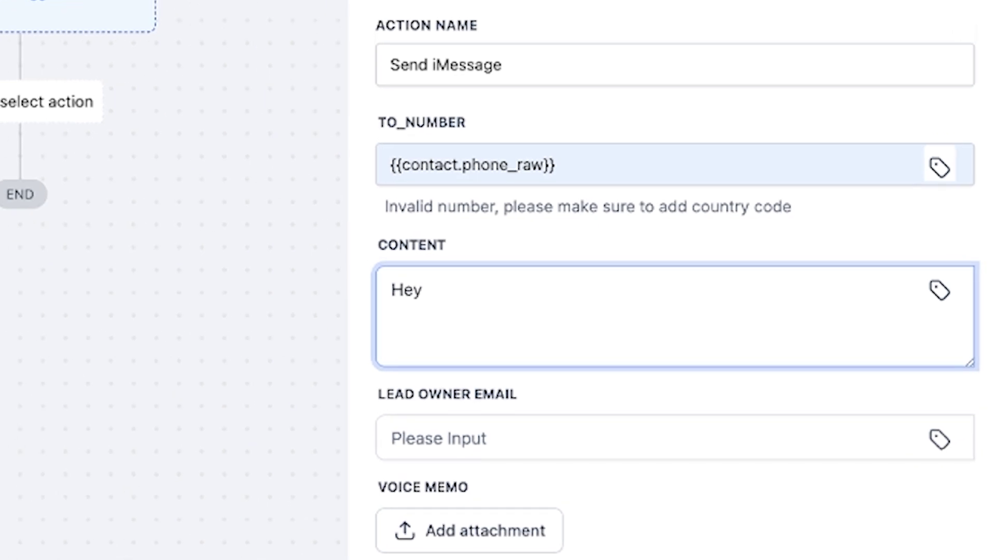
type(" this is an automation")
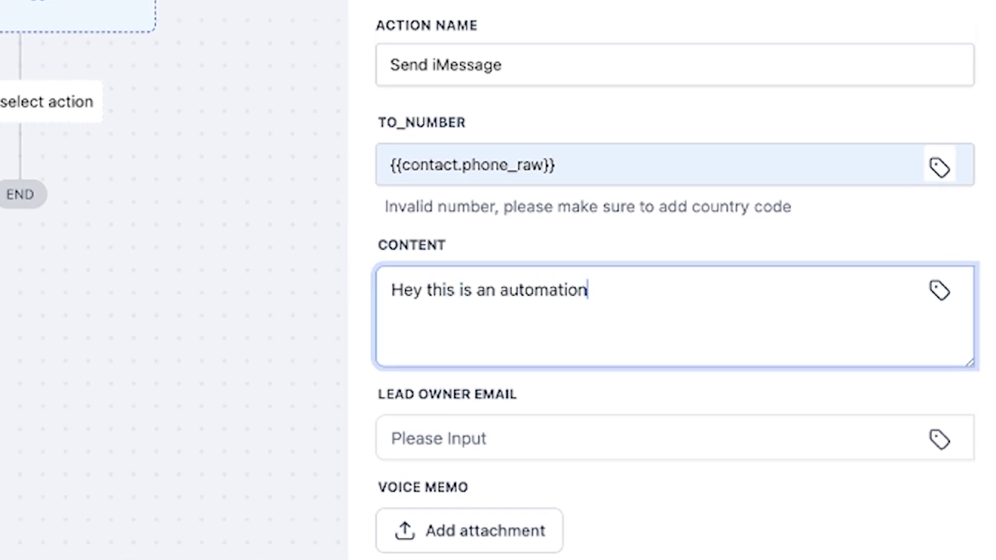
Step: Insert the contact's First Name custom value after "Hey" in the content, followed by a comma
left_click(391, 290)
left_click(938, 290)
left_click(790, 396)
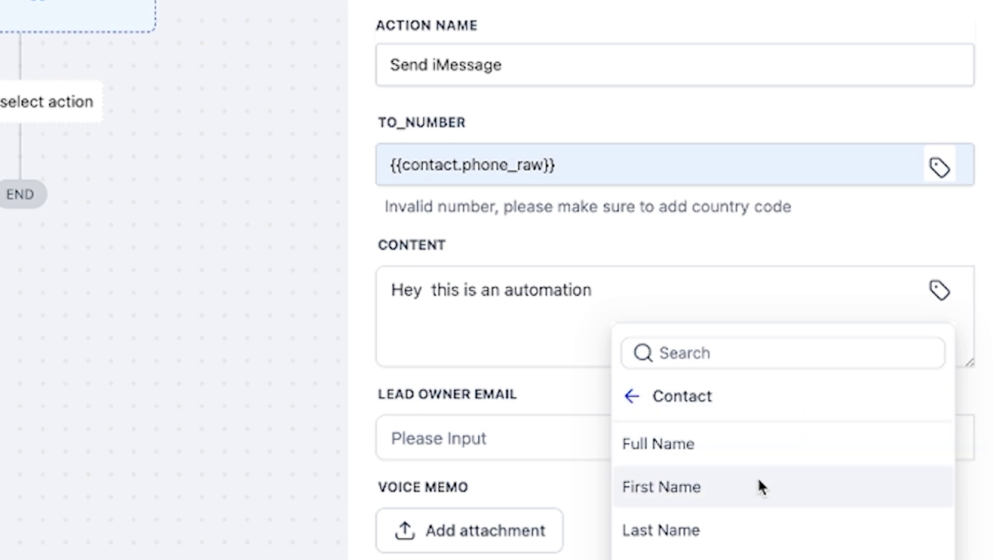
left_click(753, 490)
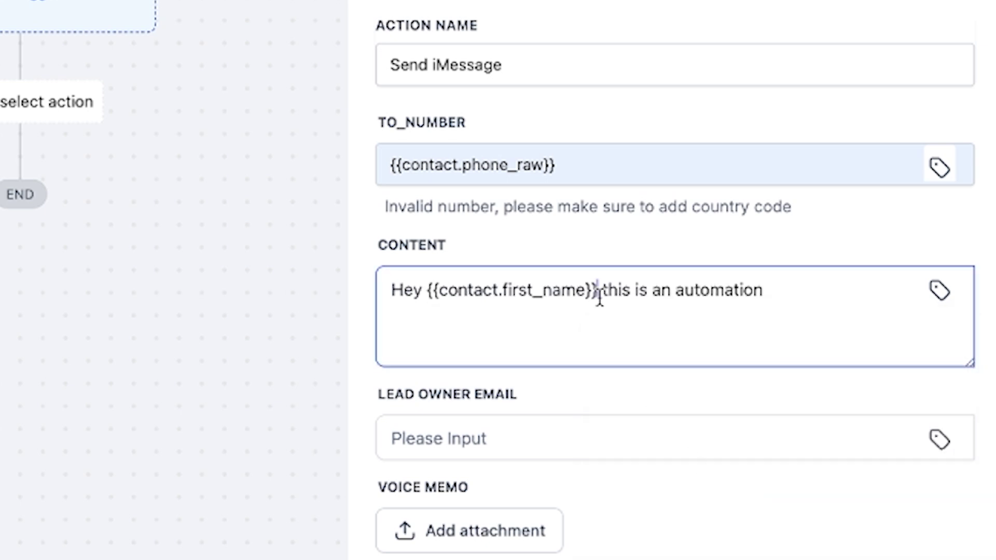
type(",")
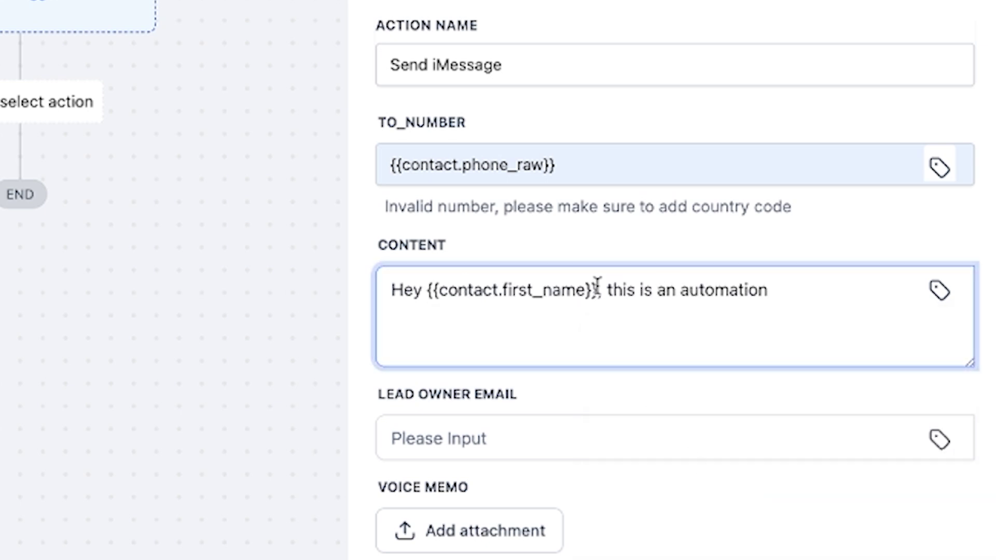
key("super+shift+Left")
key("Right")
Step: Look over the voice memo and media attachment options, and save the Send iMessage action and the workflow
scroll(629, 399, "down", 1)
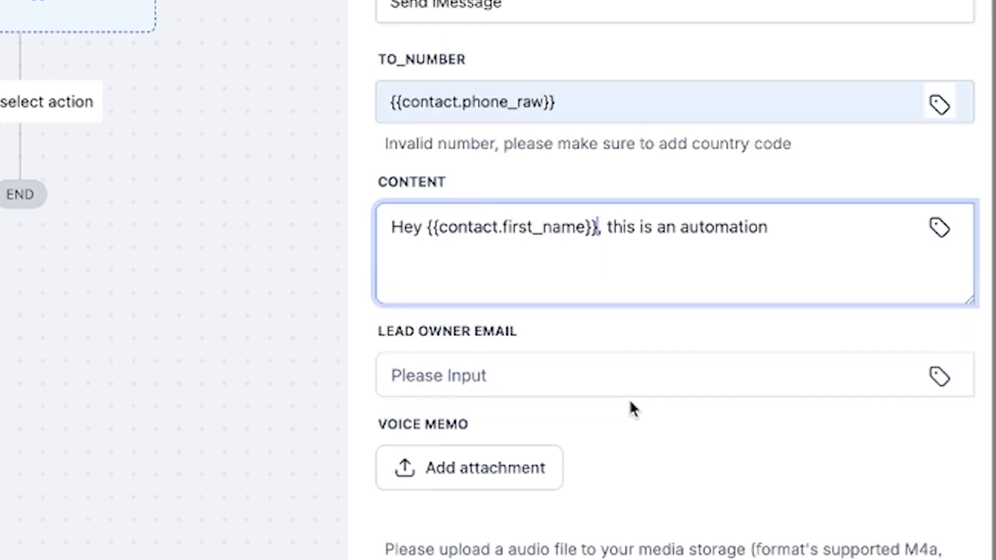
left_click(614, 461)
left_click(675, 435)
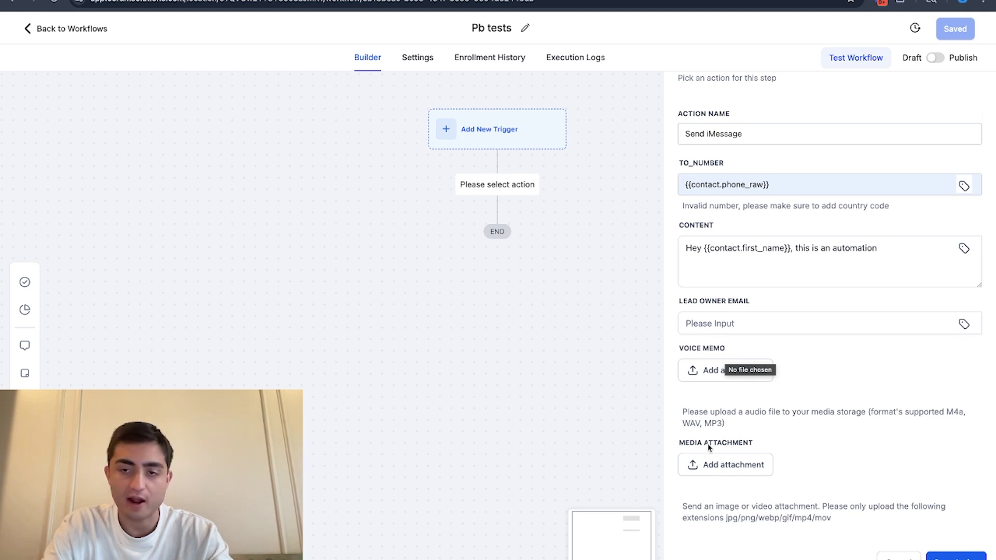
left_click(905, 257)
left_click(956, 556)
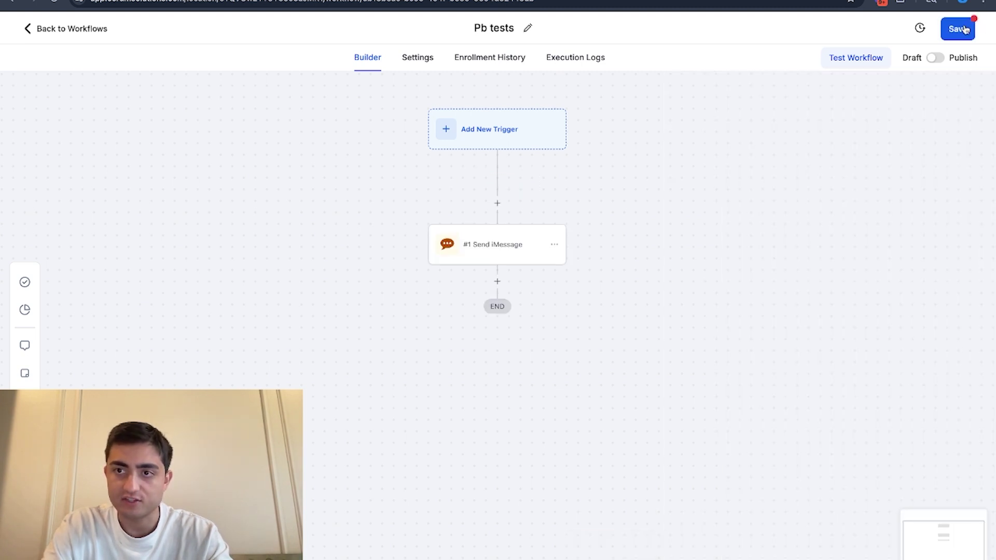
left_click(955, 29)
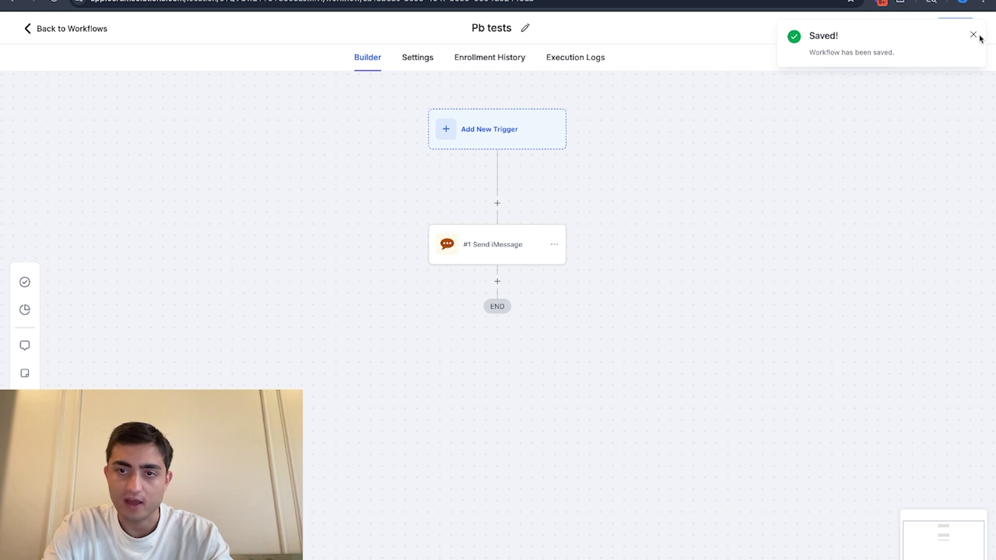
left_click(973, 35)
Step: Run a test of the workflow for the test contact
left_click(507, 251)
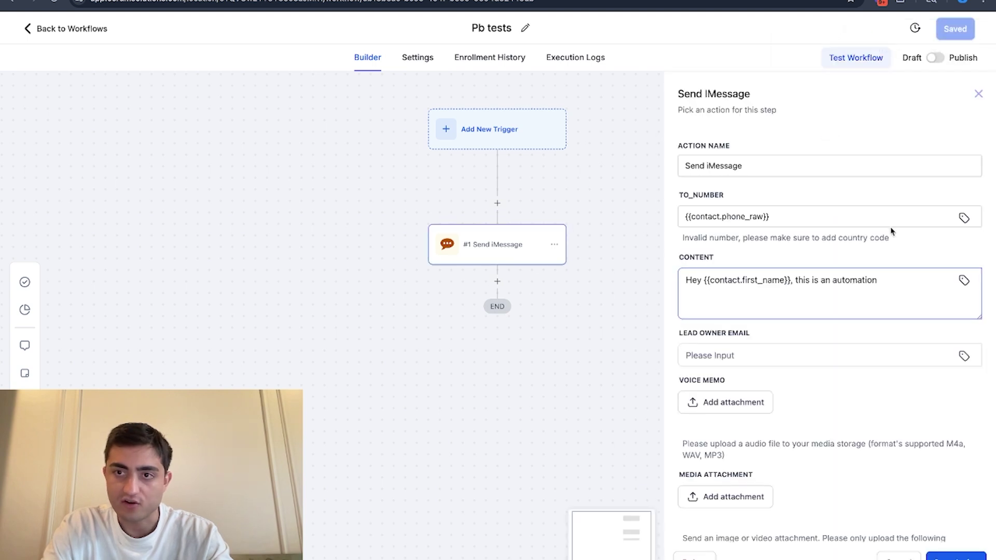
left_click(856, 57)
left_click(616, 237)
left_click(558, 301)
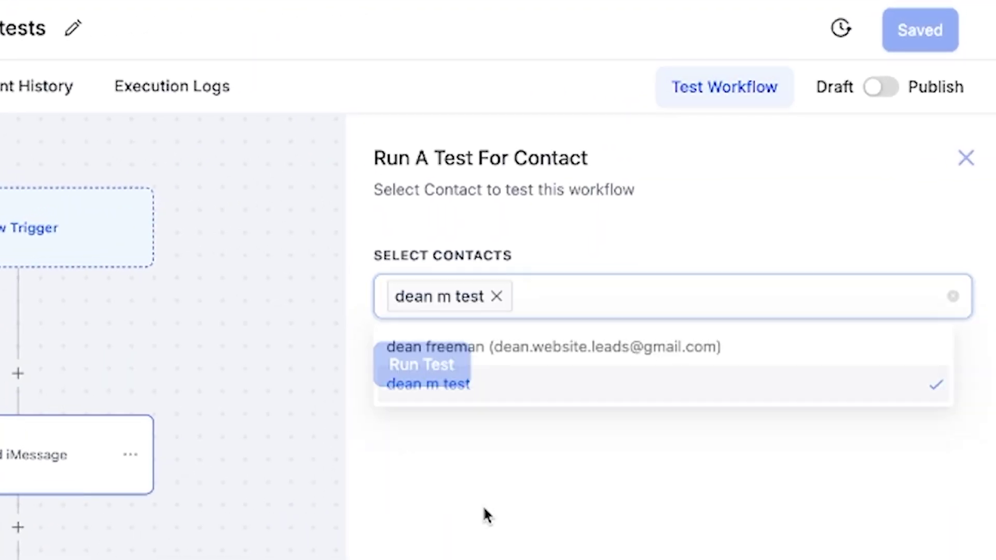
left_click(563, 293)
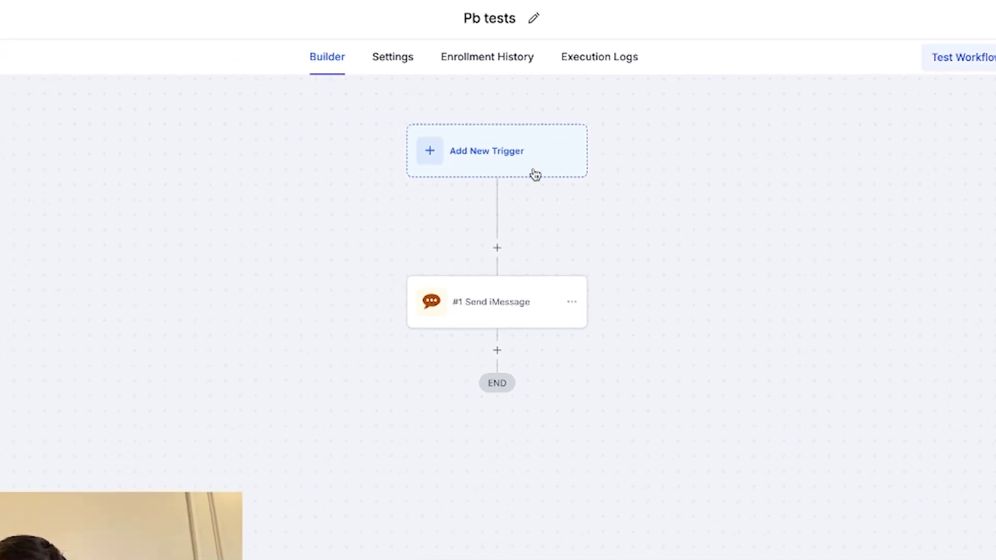
Step: Check the test contact's entry in the workflow's enrollment history and return to the builder
left_click(342, 63)
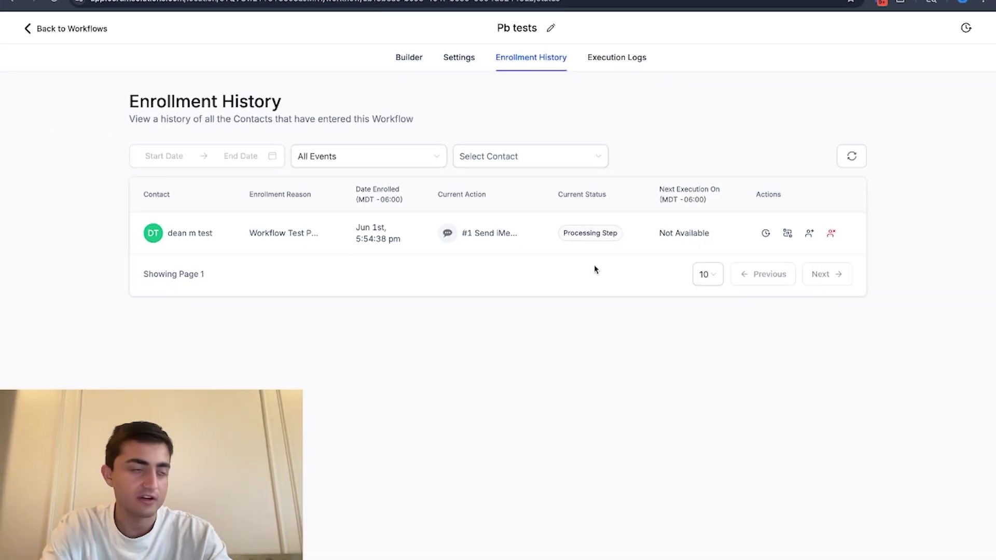
left_click(408, 57)
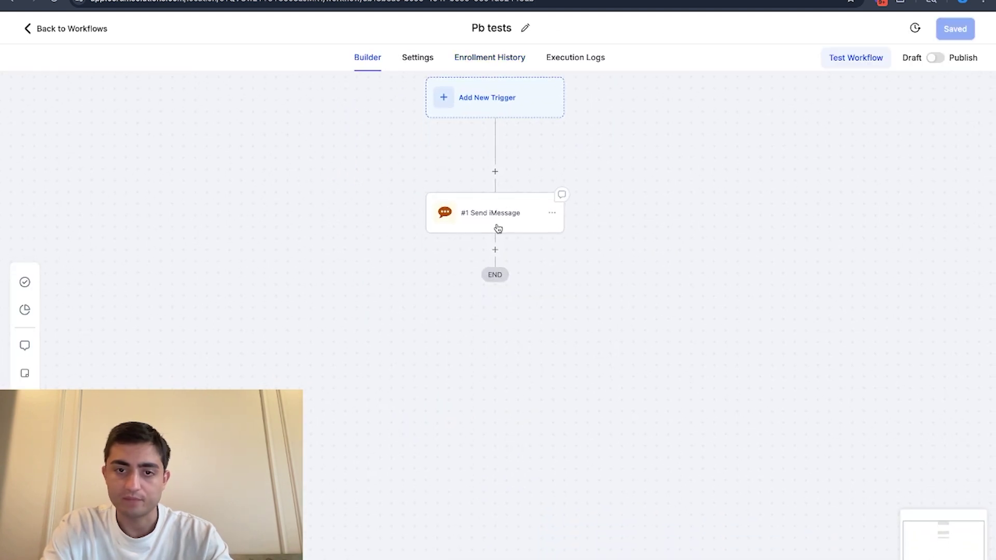
Step: Reopen the Send iMessage action and review its message content and custom value options
left_click(489, 212)
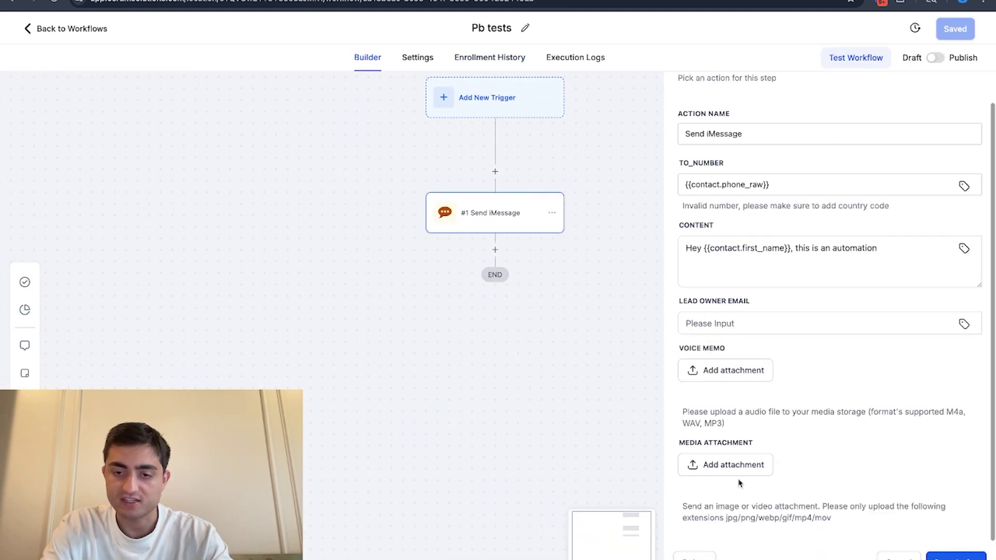
left_click_drag(876, 248, 704, 247)
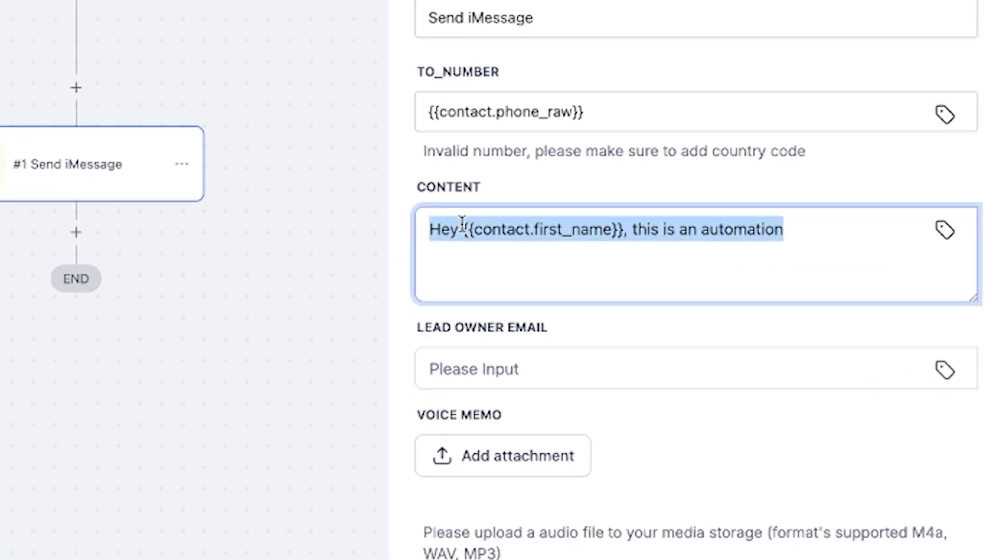
left_click(883, 242)
key("ctrl+a")
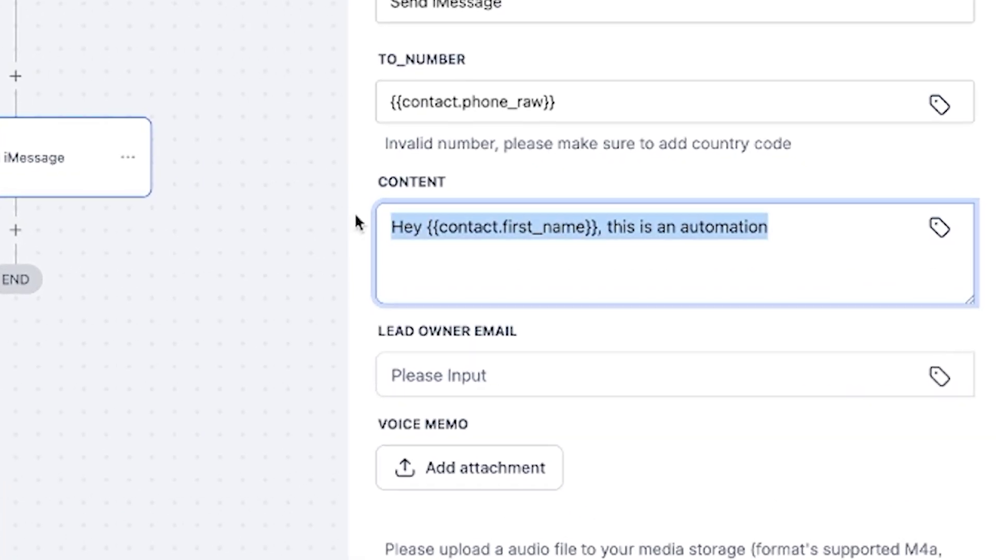
left_click(759, 222)
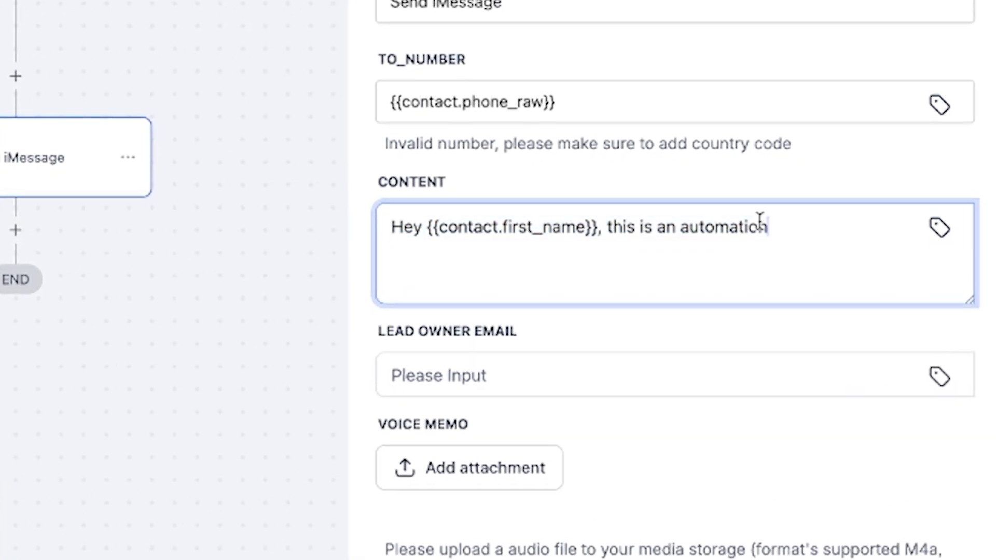
left_click(941, 233)
left_click(558, 273)
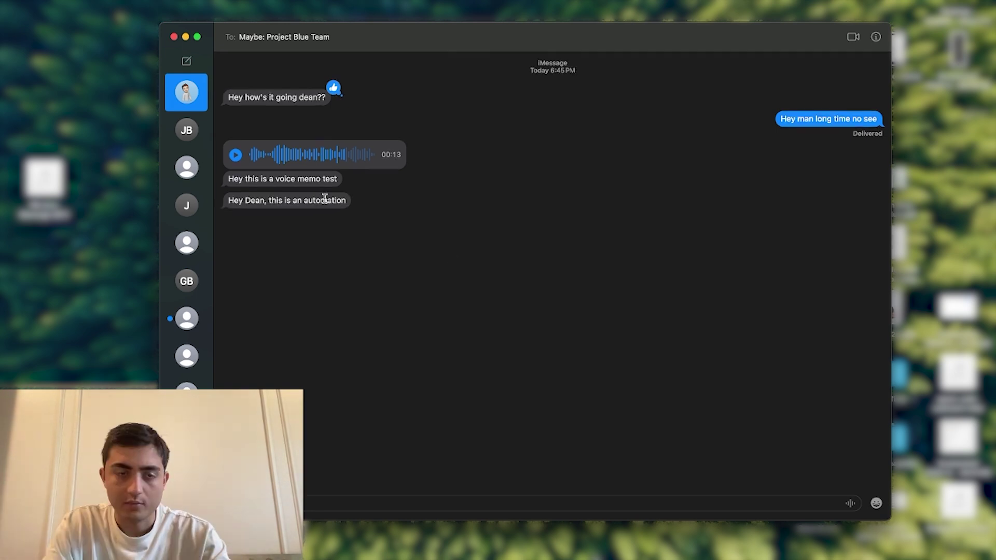
Step: In Messages, review the received automation text with the filled-in first name
left_click_drag(346, 200, 232, 200)
left_click_drag(322, 201, 222, 205)
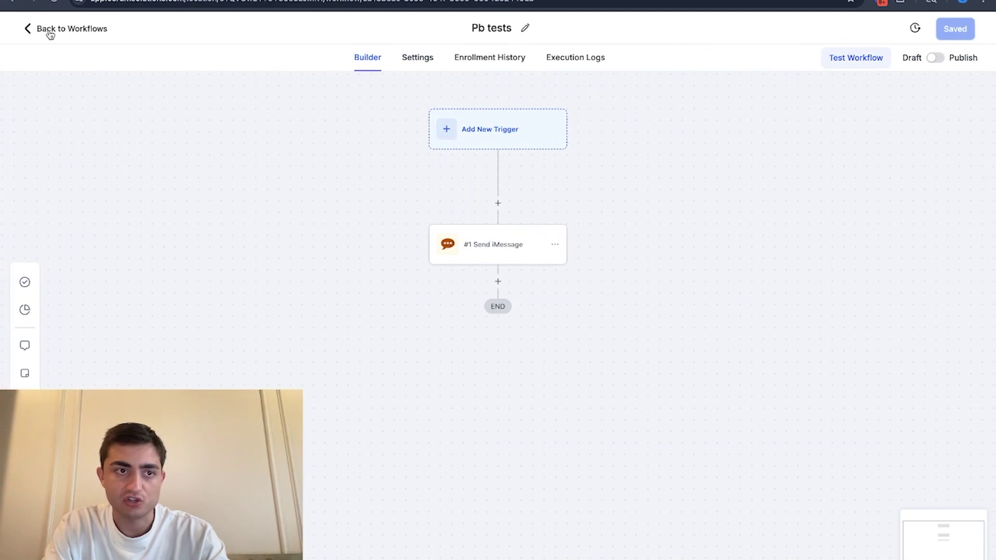
Step: Back in the CRM, leave the workflow and examine the automated message in the test contact's conversation
left_click(46, 30)
left_click(77, 190)
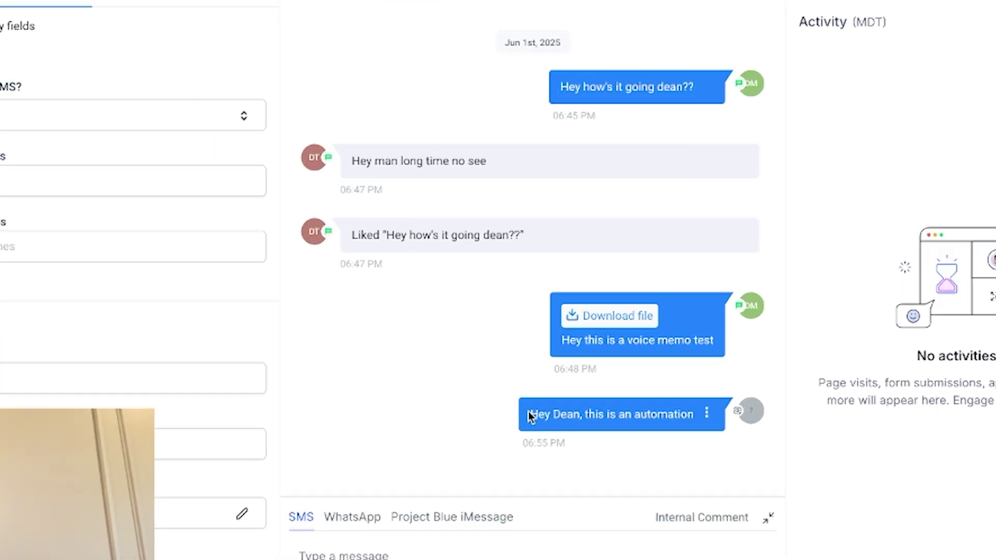
left_click_drag(561, 393, 689, 395)
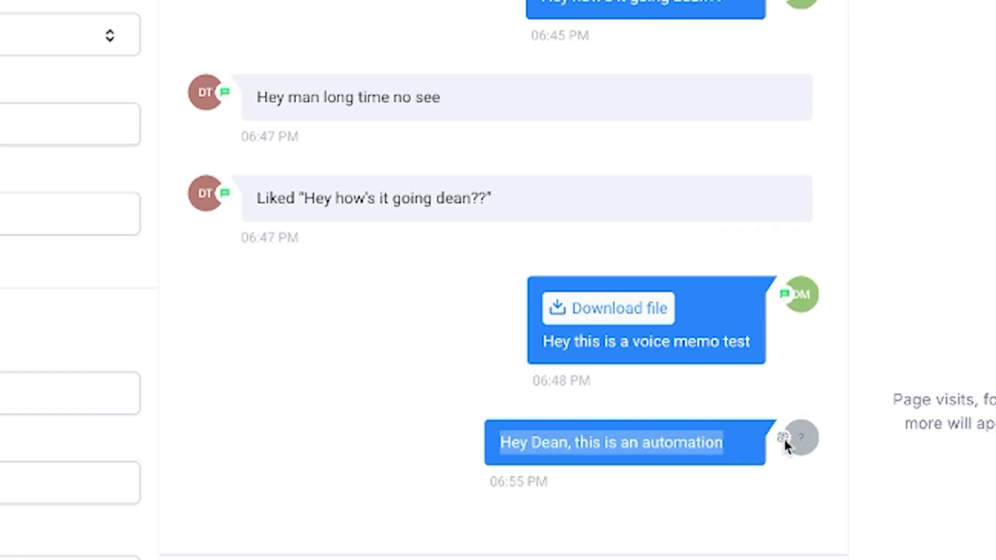
left_click_drag(480, 431, 738, 424)
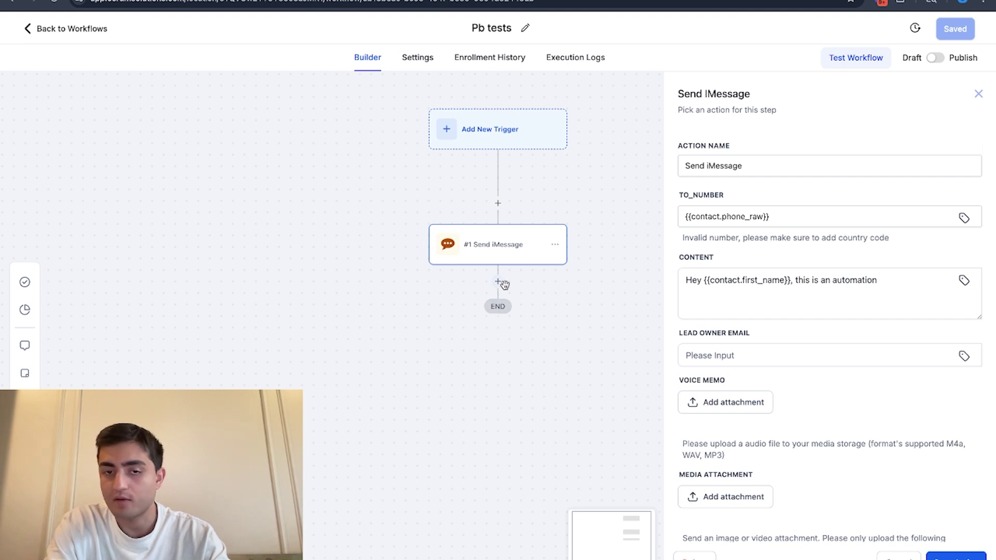
scroll(801, 397, "down", 1)
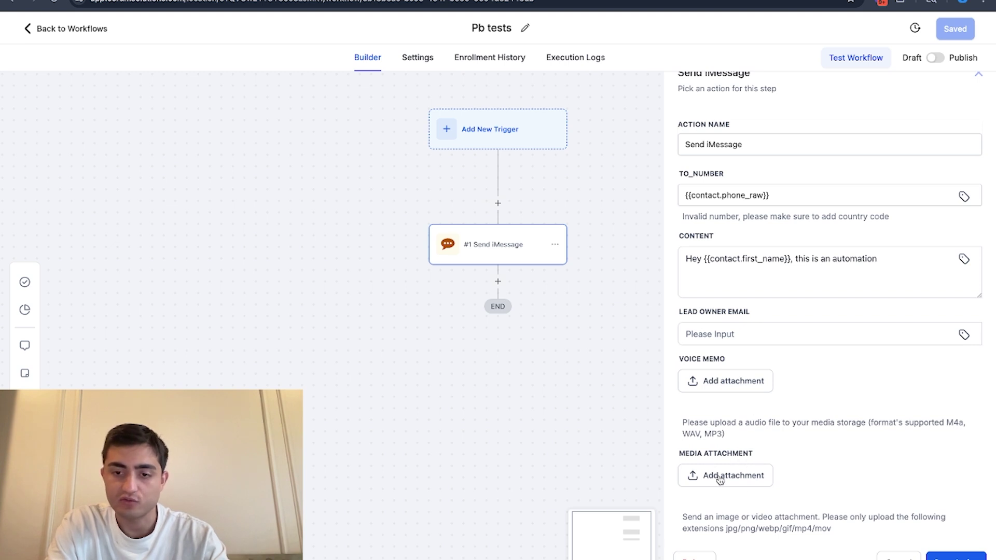
left_click(738, 483)
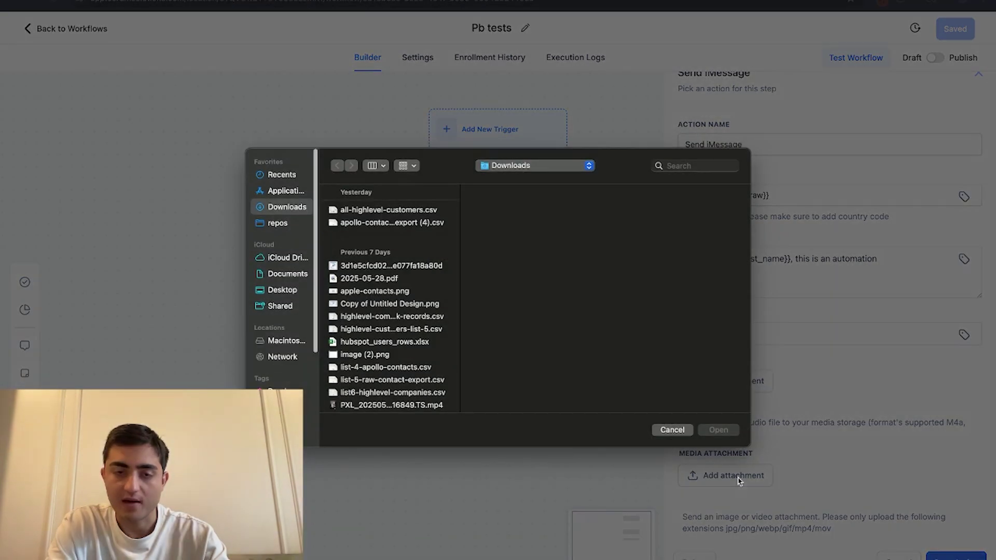
scroll(388, 312, "down", 2)
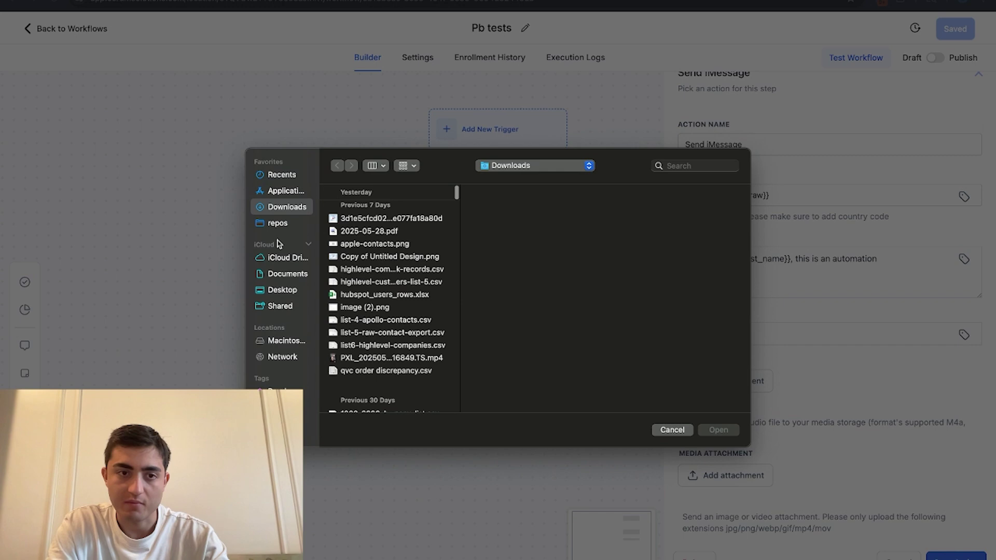
left_click(289, 291)
left_click(408, 213)
key("Down")
key("Down")
key("Down")
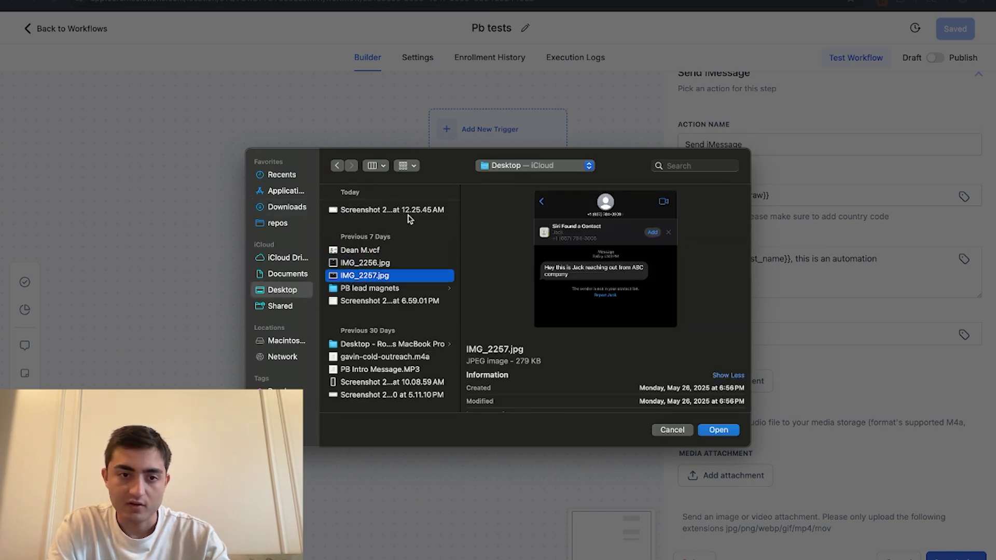
key("Down")
key("Down")
key("Down")
key("Down")
key("Down")
key("Down")
key("Down")
key("Down")
key("Return")
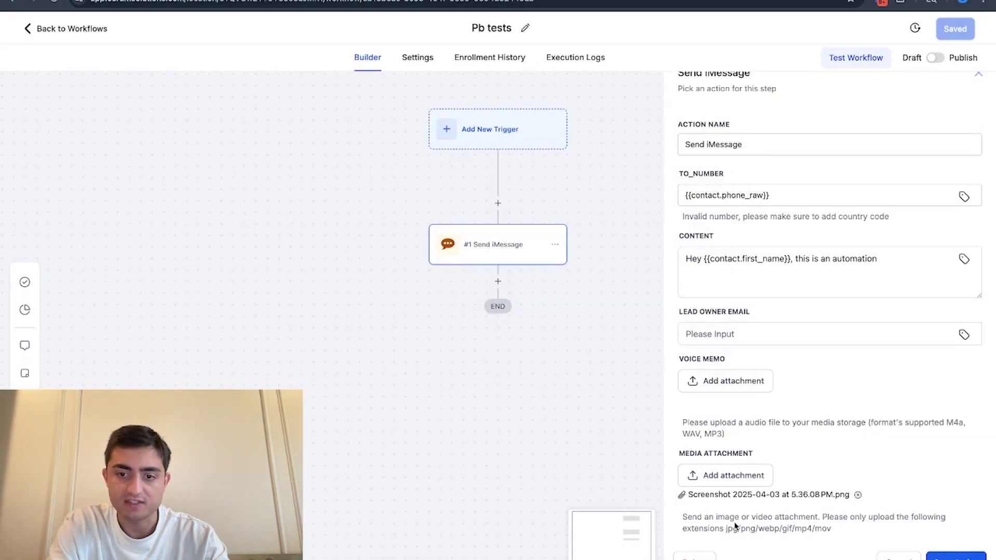
left_click(856, 495)
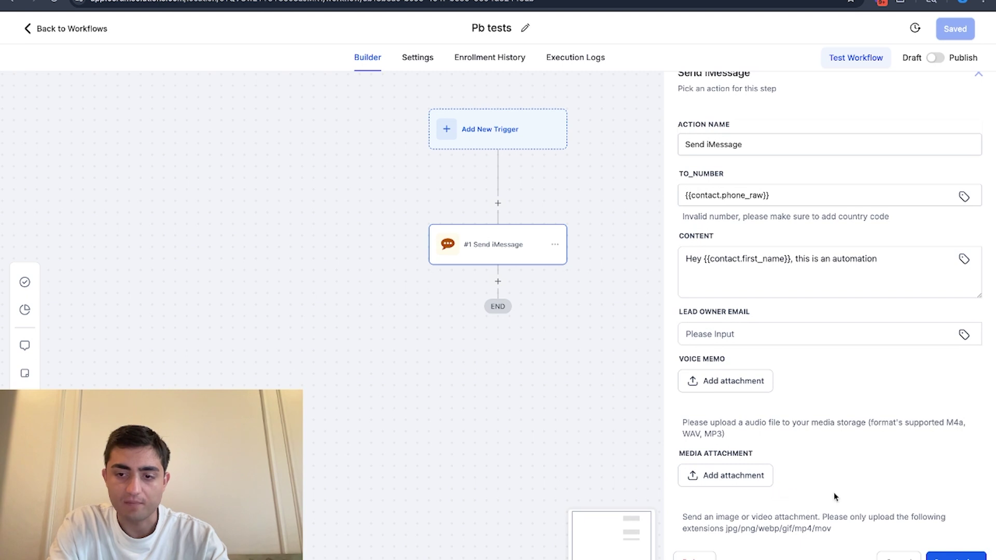
Step: Search the whole Mac for .mp4 files and add pb-sales-video (1).mp4 as the Send iMessage action's media attachment
left_click(740, 475)
left_click(695, 165)
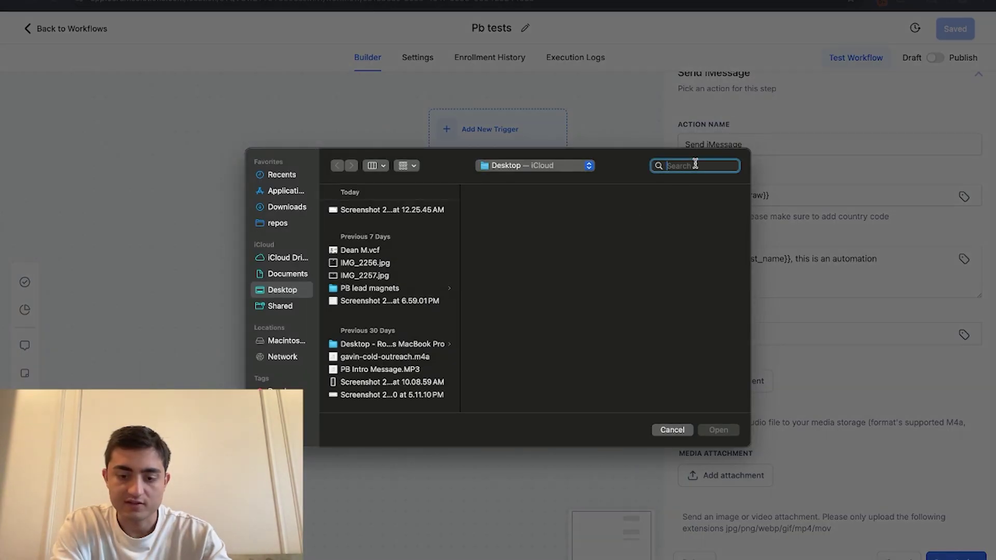
type(".mp4")
left_click(373, 193)
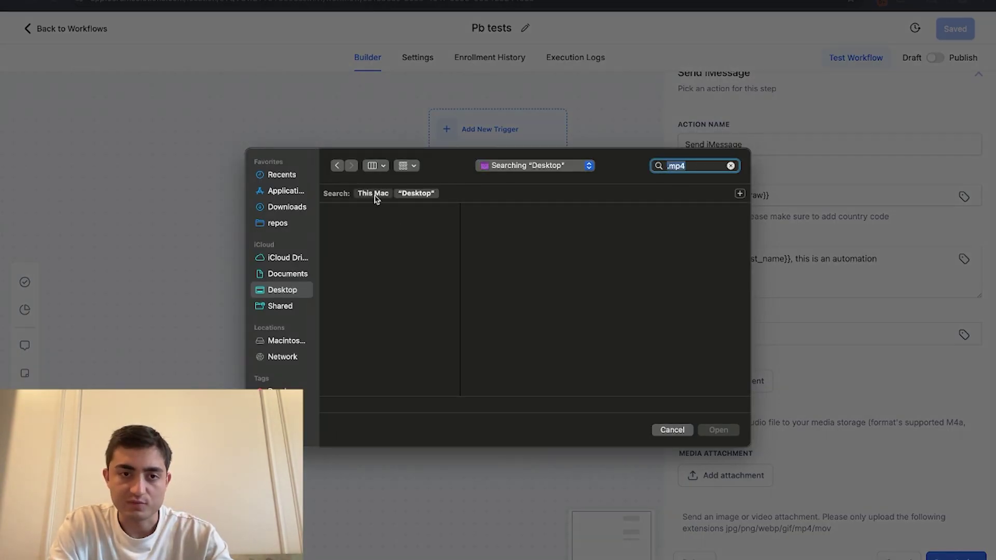
double_click(394, 228)
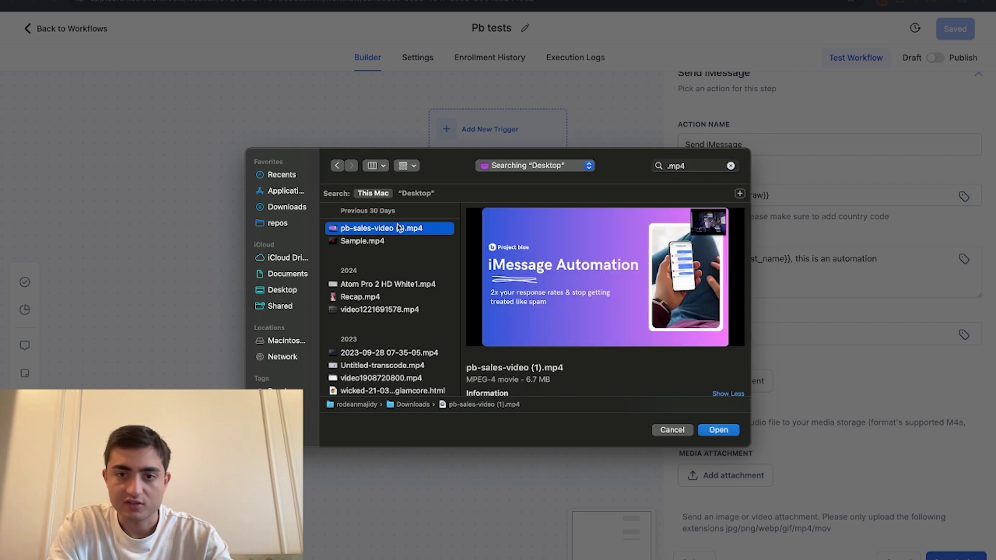
Step: Change the iMessage content to "Hey {{contact.first_name}}, check out our new product release", then save the action and the workflow
left_click(889, 261)
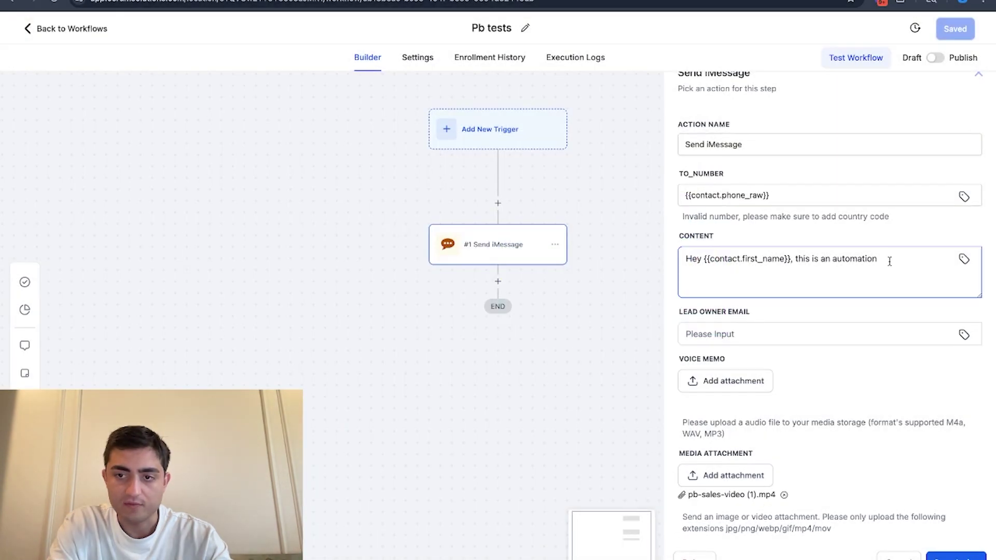
key("alt+shift+Left")
key("alt+shift+Left")
key("alt+shift+Left")
key("alt+shift+Left")
type("check out o")
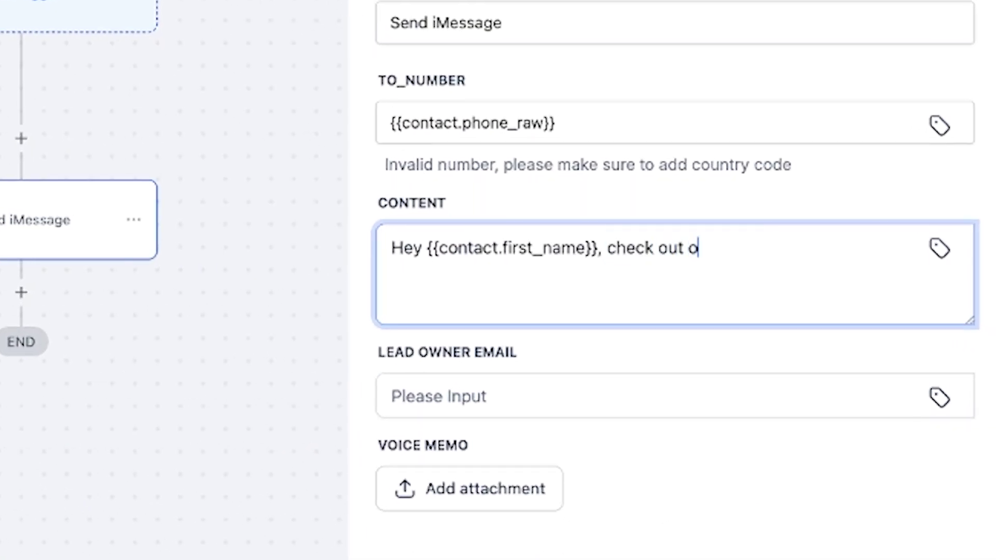
type("ur new product re")
key("BackSpace")
type("release")
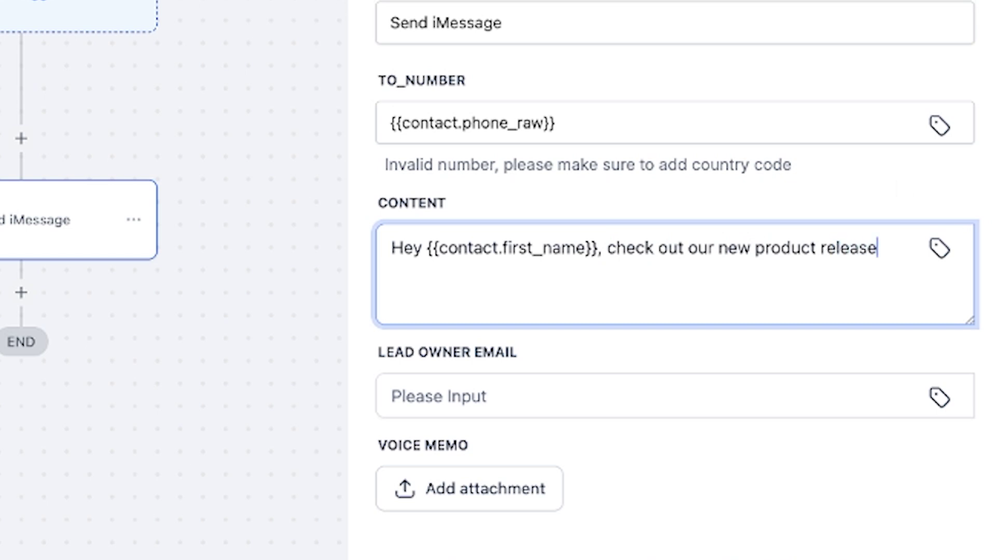
left_click(896, 189)
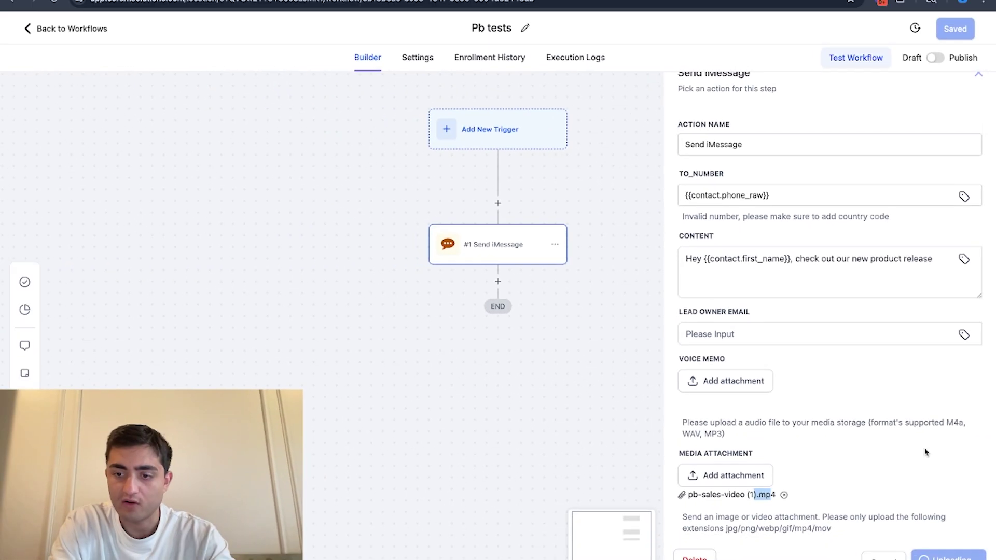
left_click(958, 30)
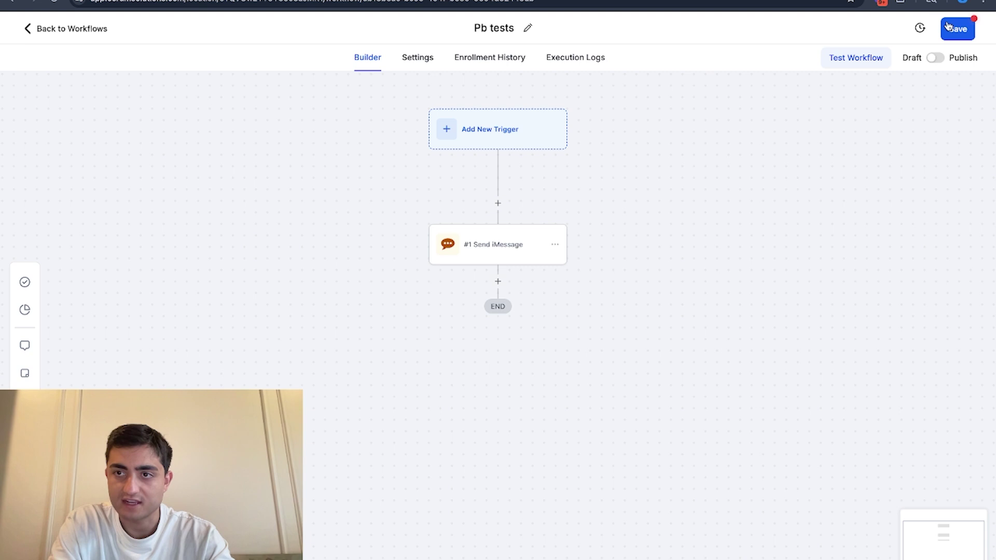
left_click(975, 36)
Step: Run a workflow test for the test contact
left_click(865, 57)
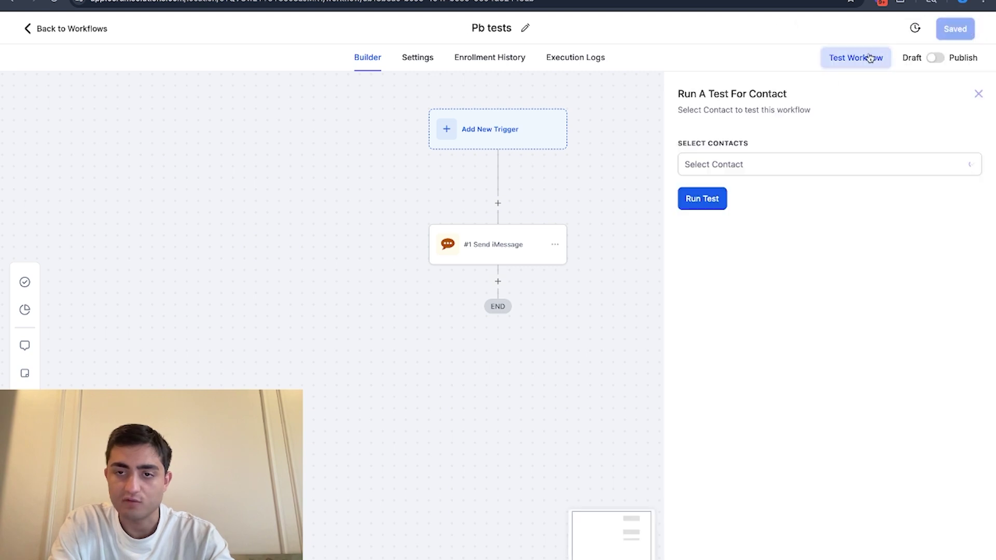
left_click(711, 165)
type("dena")
key("BackSpace")
key("BackSpace")
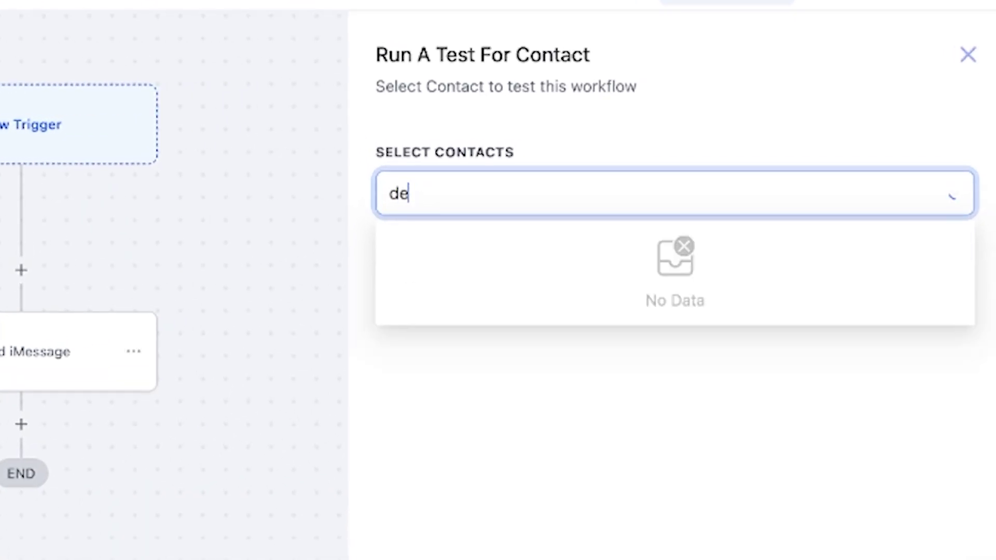
type("an")
left_click(459, 299)
left_click(437, 295)
left_click(419, 258)
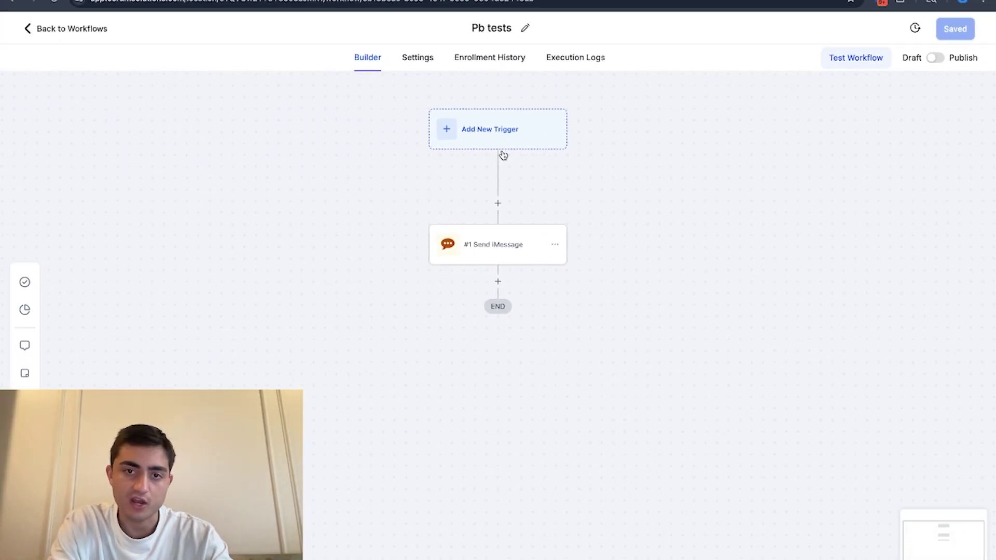
Step: Examine the list of triggers available for starting the workflow
scroll(500, 127, "down", 1)
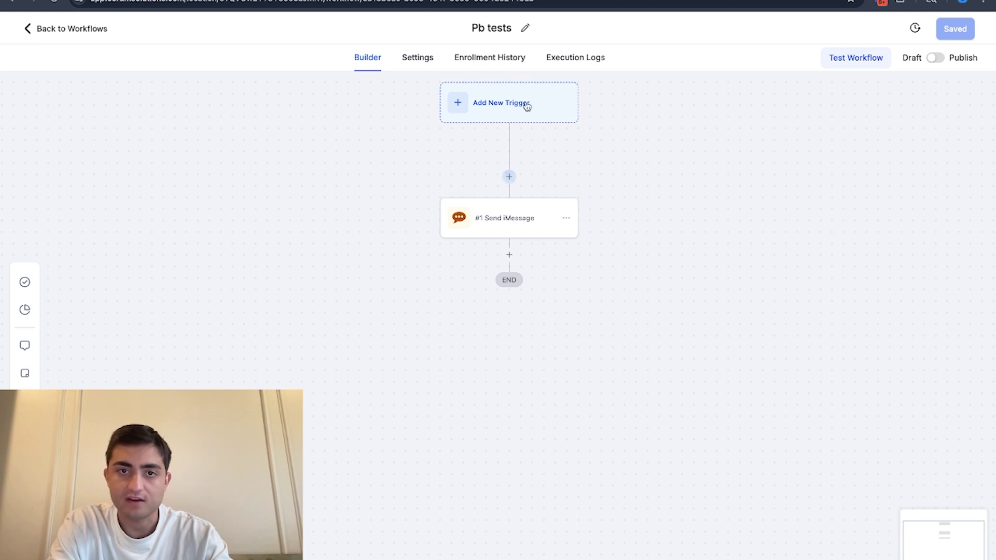
left_click(501, 227)
left_click(509, 177)
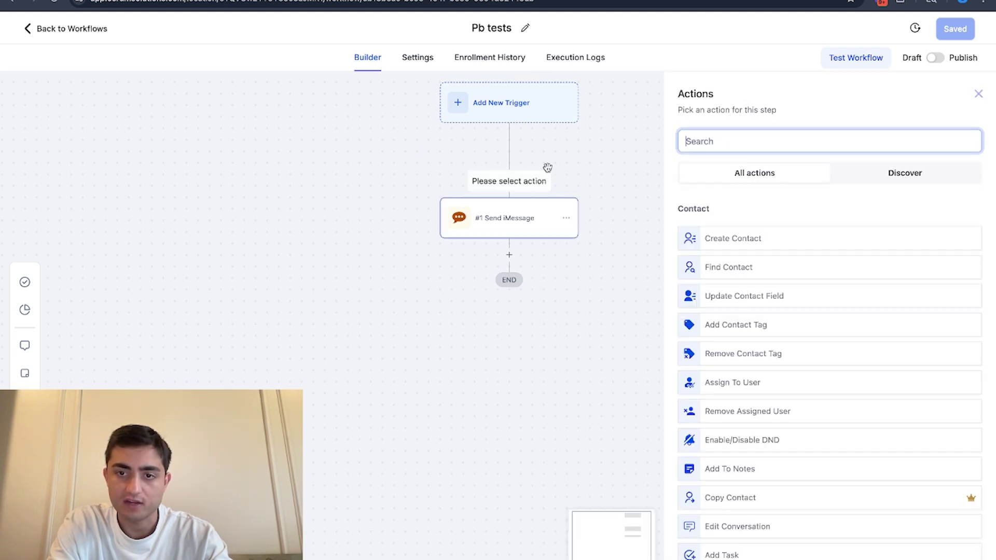
left_click(978, 93)
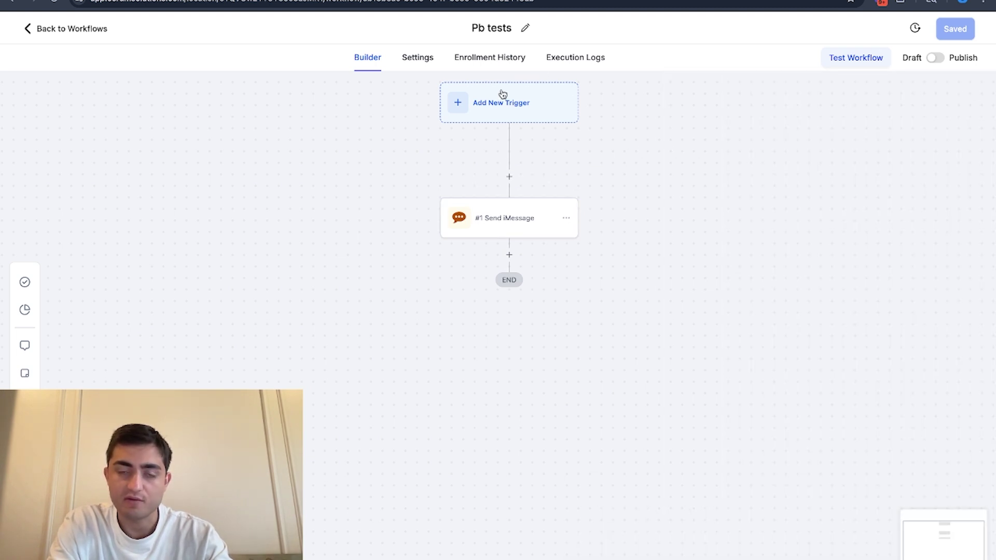
left_click(500, 93)
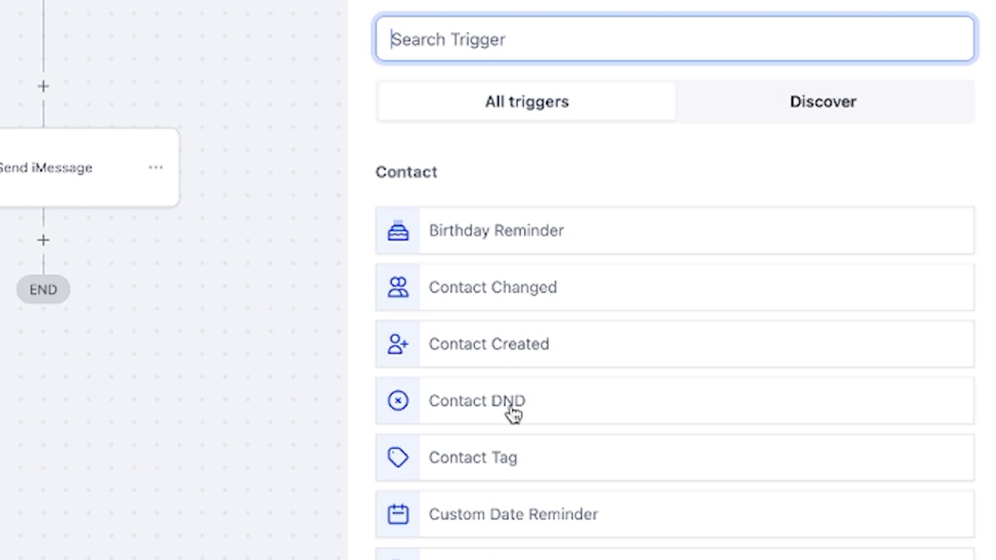
scroll(687, 364, "down", 2)
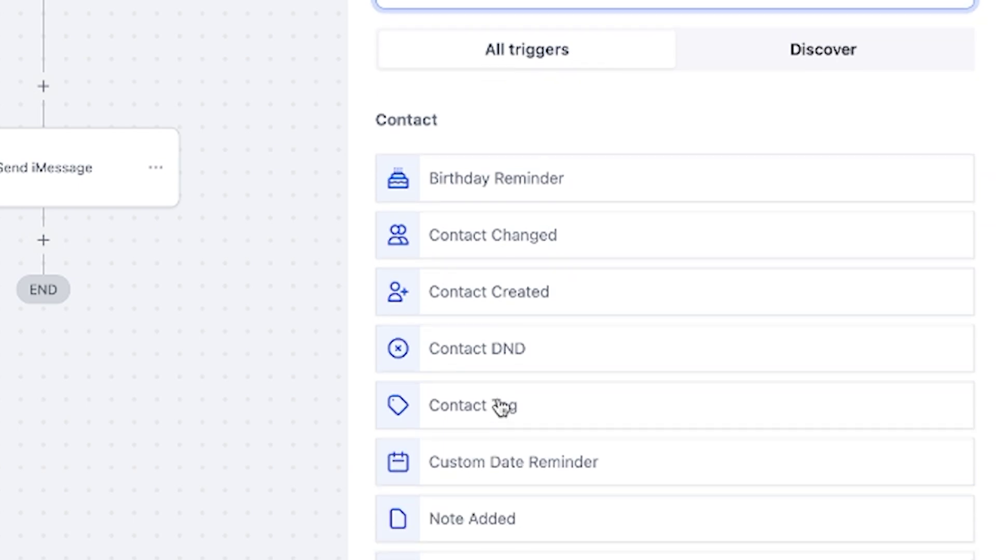
scroll(472, 555, "down", 15)
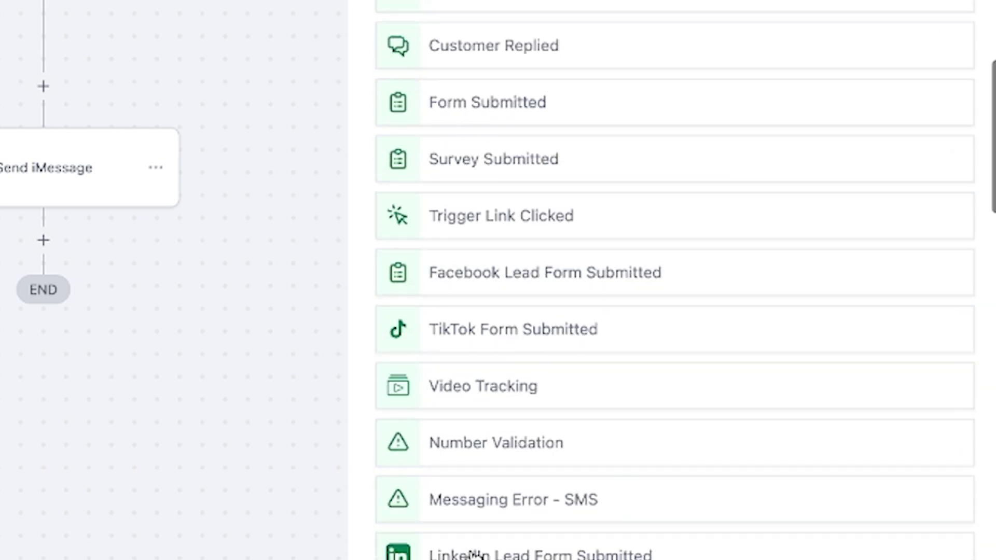
scroll(470, 554, "up", 5)
scroll(674, 280, "up", 10)
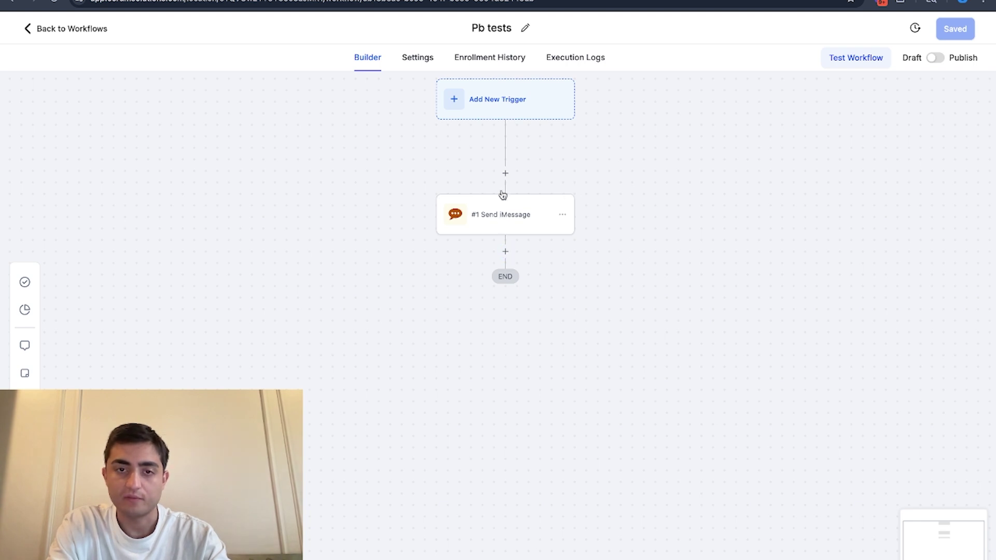
Step: Add a Check iMessage action for {{contact.phone_raw}} before the Send iMessage action and save it
left_click(505, 174)
type("ch")
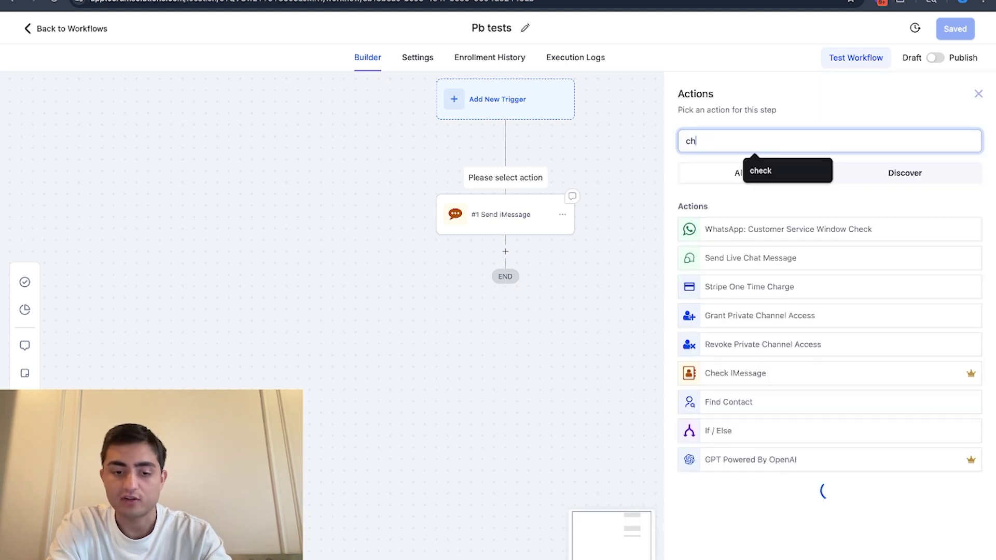
type("eck")
left_click(697, 257)
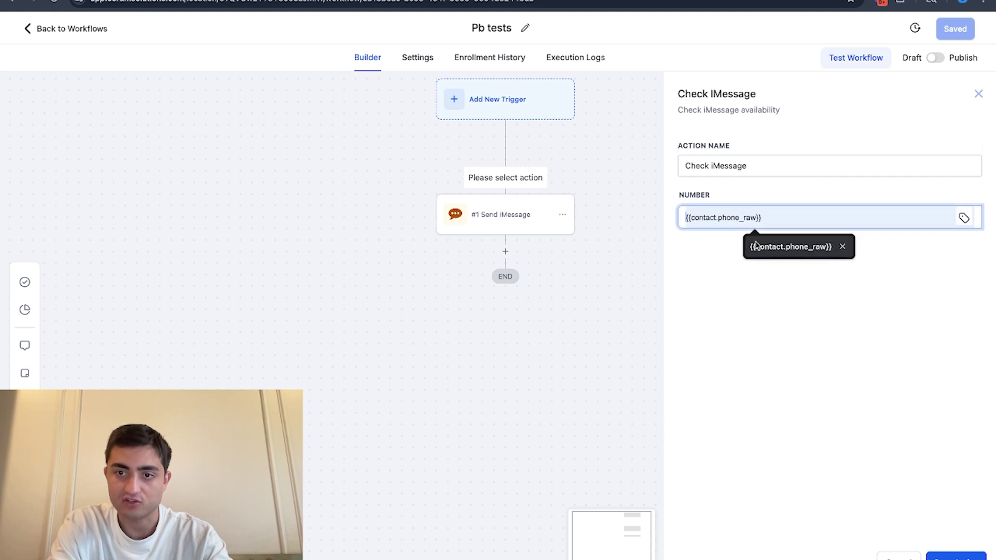
left_click(949, 556)
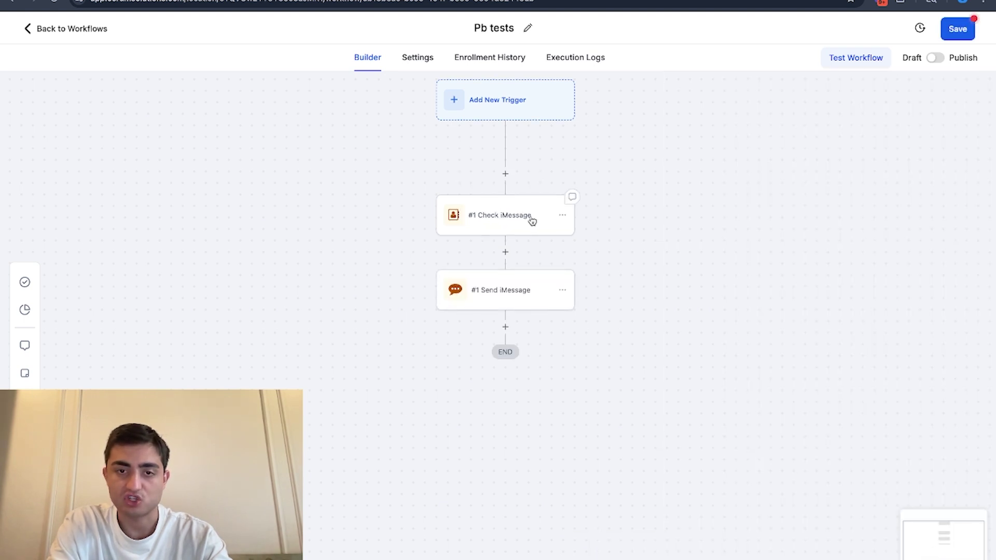
Step: Add an If / Else condition after Check iMessage, with a branch where that check's available value is True, and save it
left_click(504, 254)
type("if t")
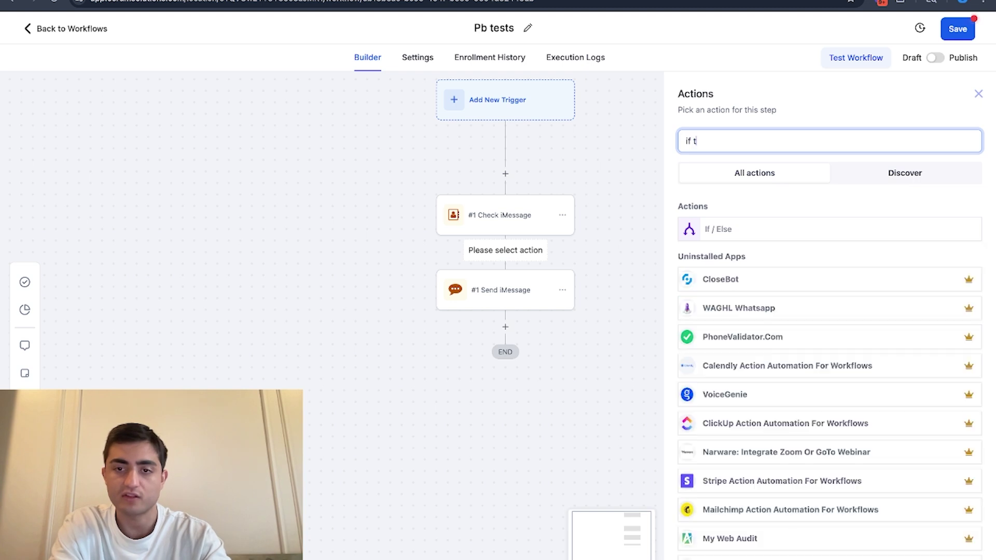
left_click(695, 229)
left_click(576, 355)
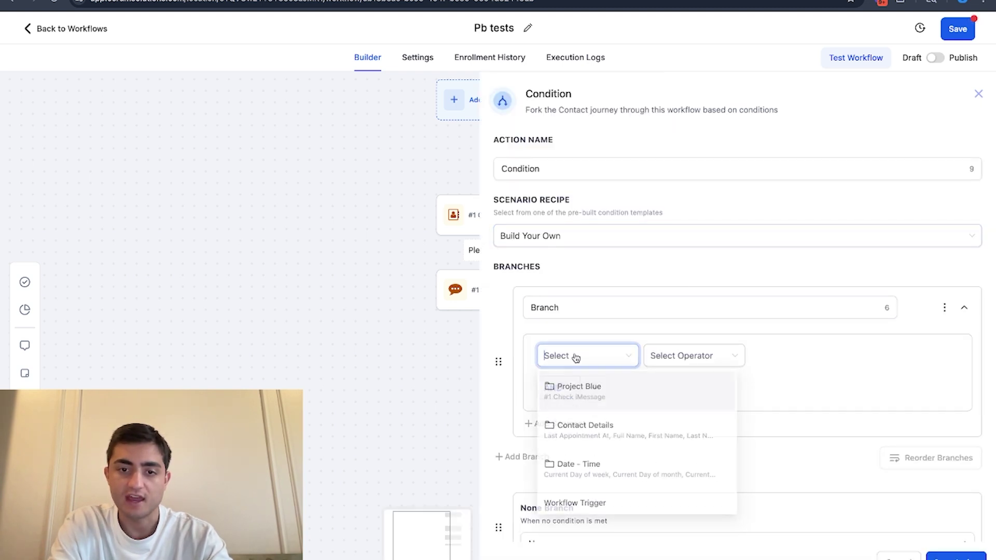
left_click(592, 391)
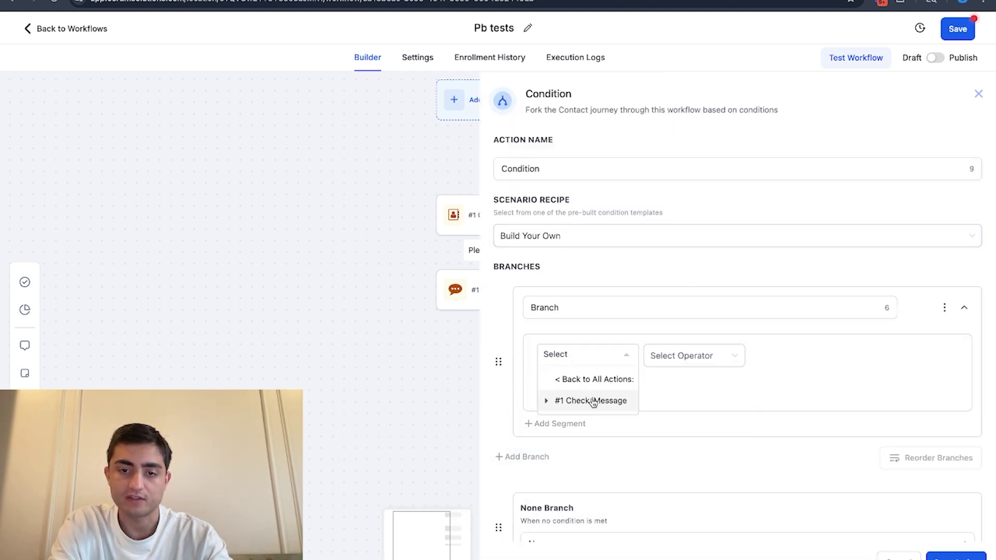
left_click(595, 400)
left_click(594, 422)
left_click(955, 557)
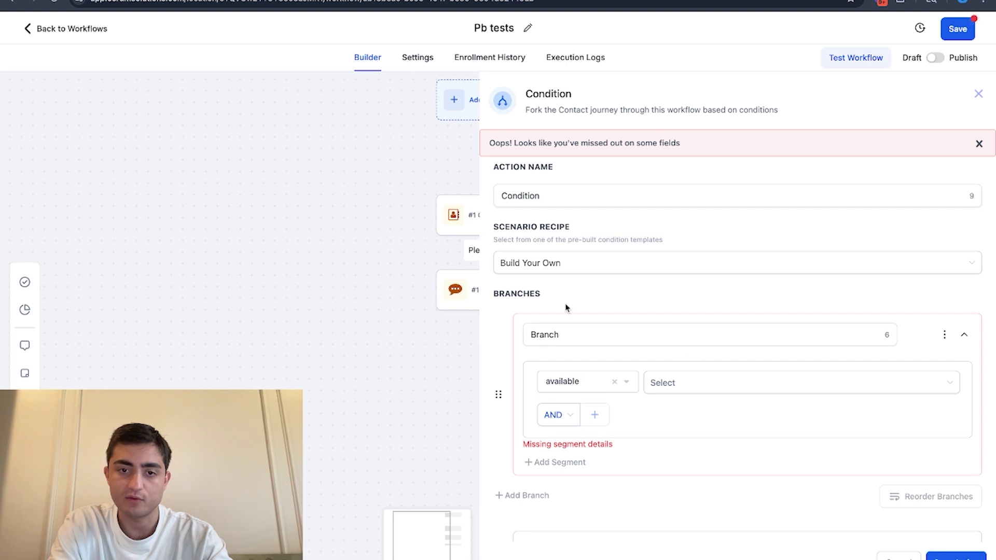
left_click(674, 384)
left_click(690, 407)
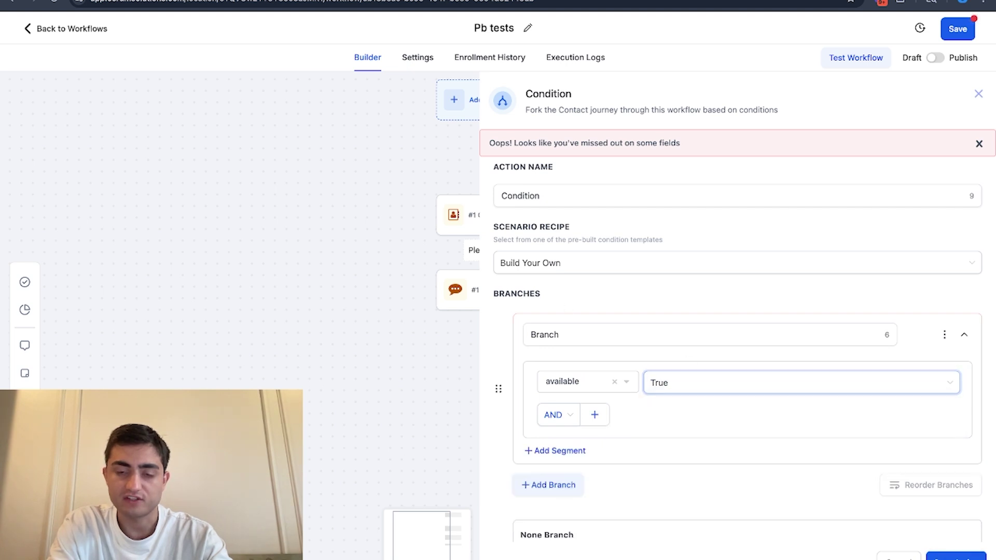
left_click(965, 555)
Step: Add an SMS action with the message "test" to the None branch and save the action
left_click(375, 444)
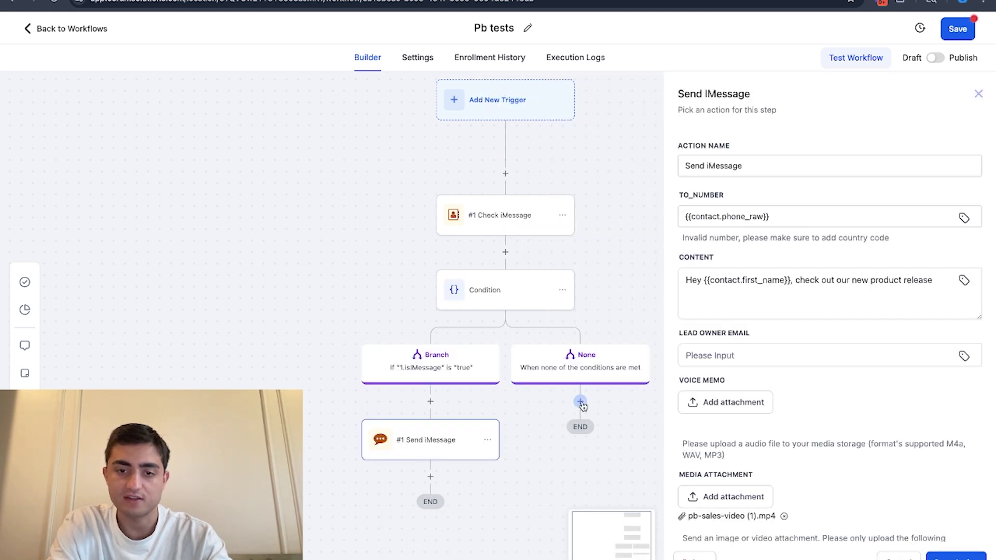
left_click(581, 402)
type("send")
left_click(718, 256)
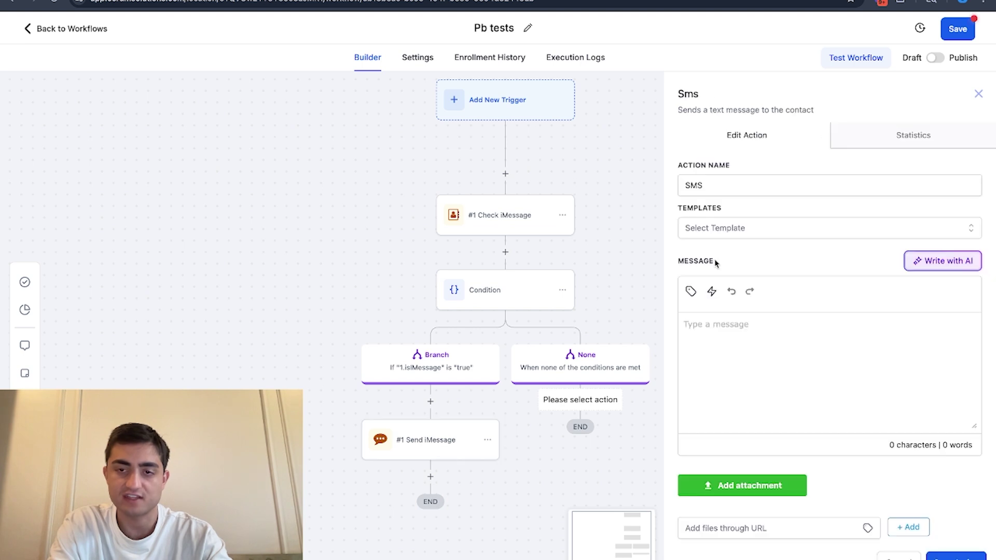
type("test")
left_click(955, 556)
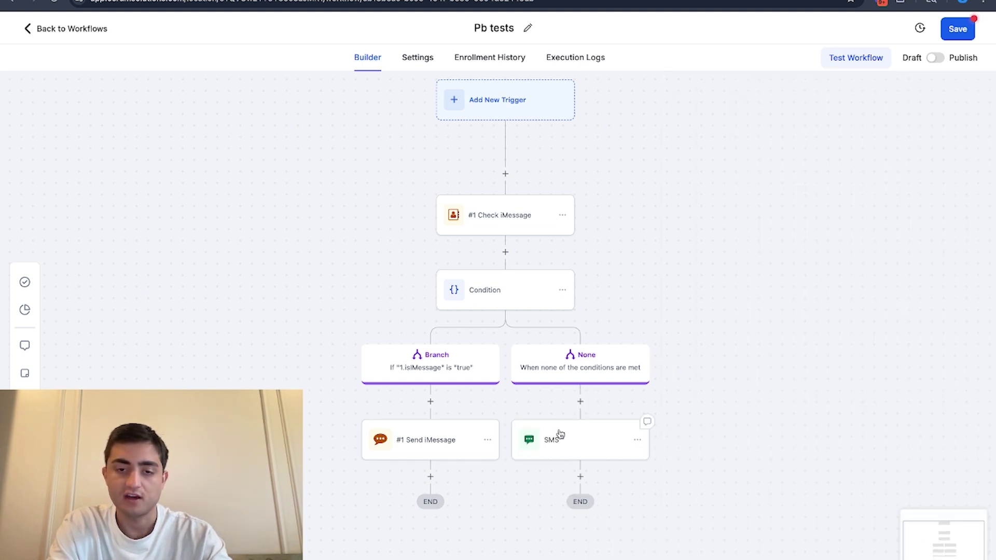
Step: Switch to Messages, play the received product video, skip through it and close the preview
scroll(560, 433, "down", 1)
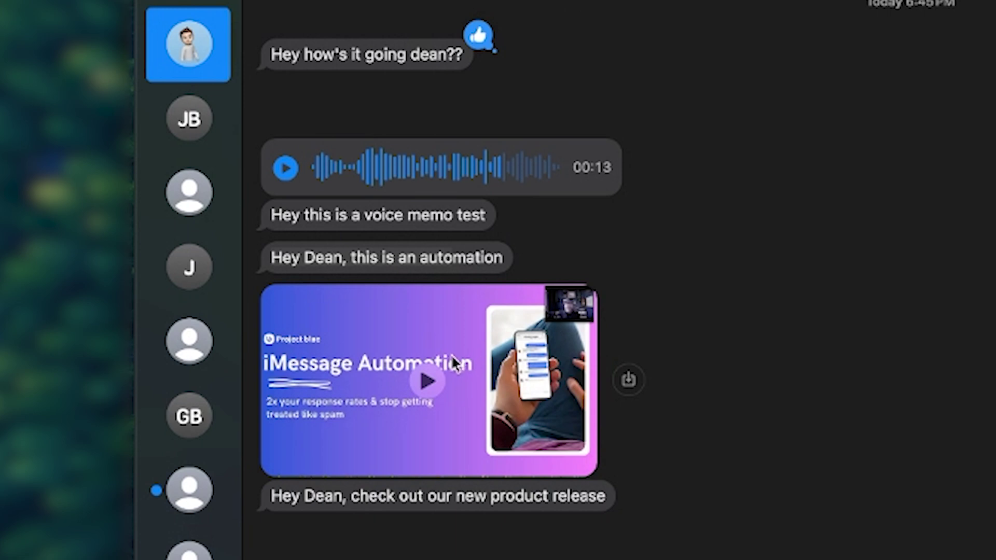
double_click(427, 340)
left_click_drag(666, 529, 704, 529)
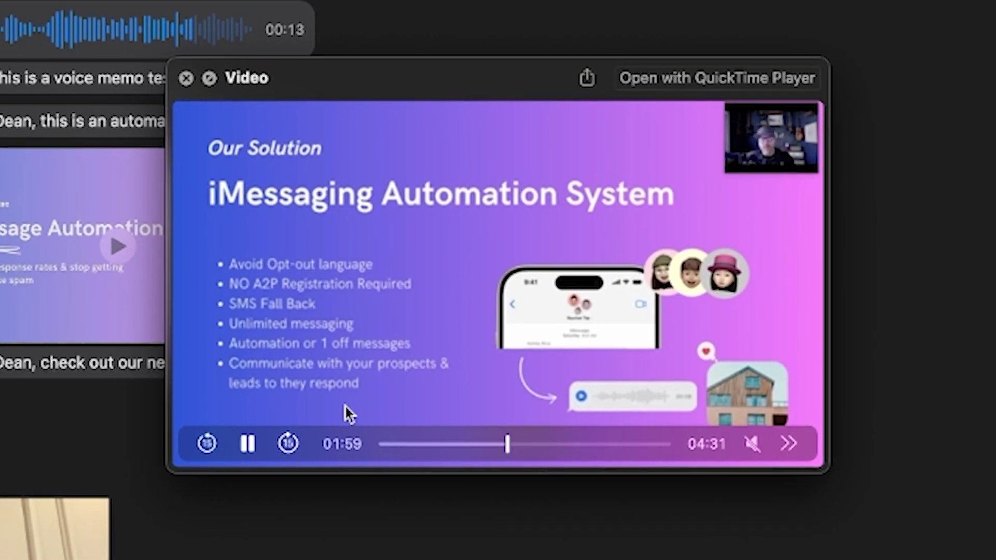
left_click_drag(456, 430, 515, 445)
left_click_drag(450, 433, 538, 445)
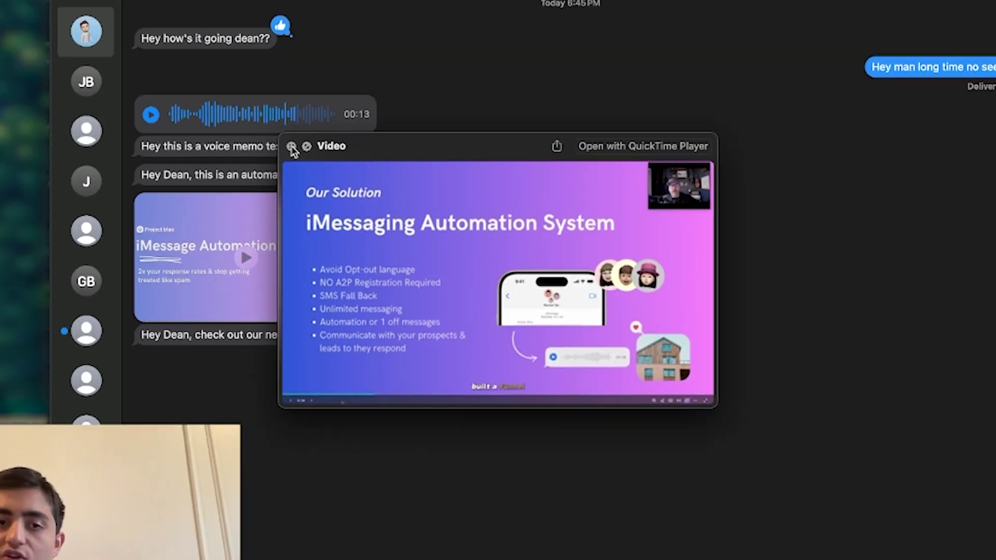
left_click(185, 77)
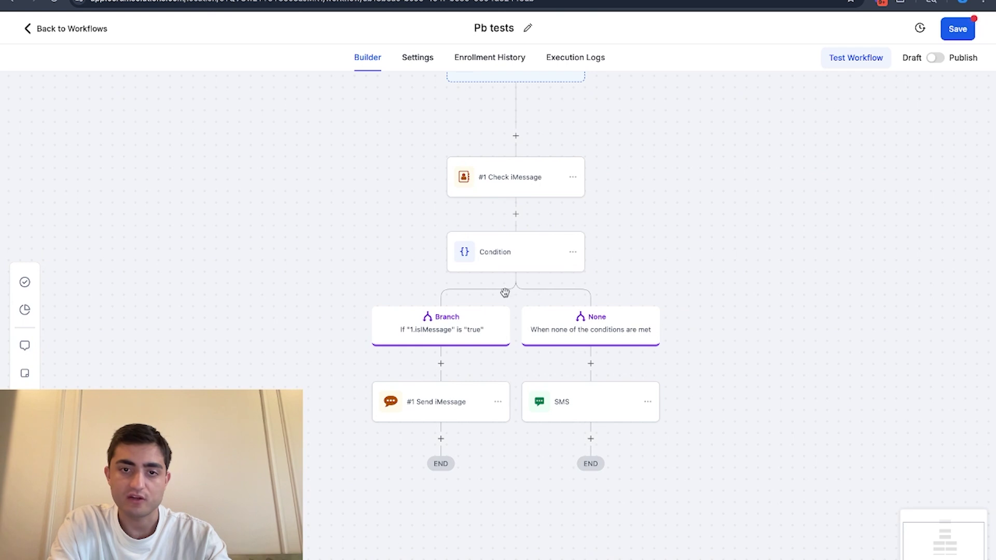
Step: Review the settings of the Send iMessage action in the workflow's True branch and close it
scroll(539, 352, "down", 2)
left_click(440, 382)
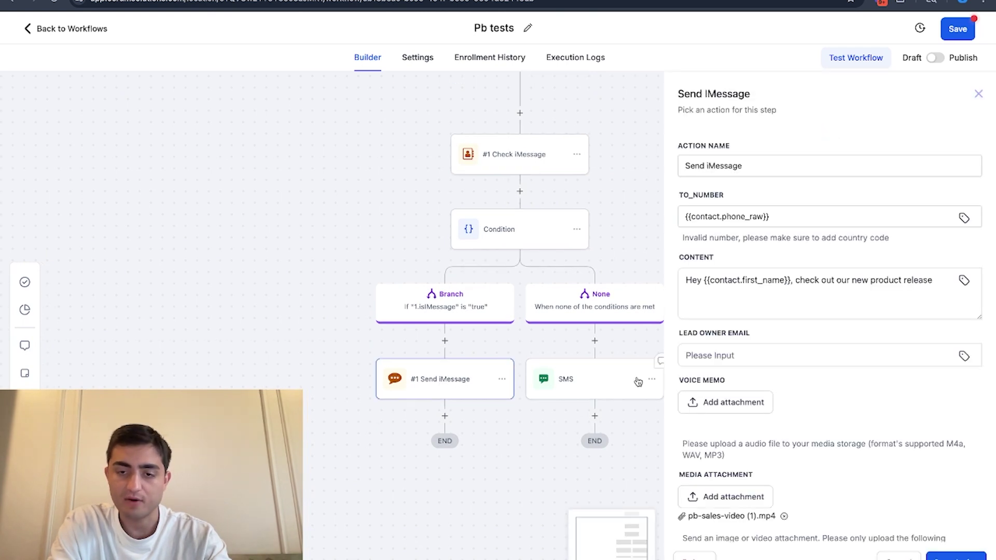
left_click(978, 94)
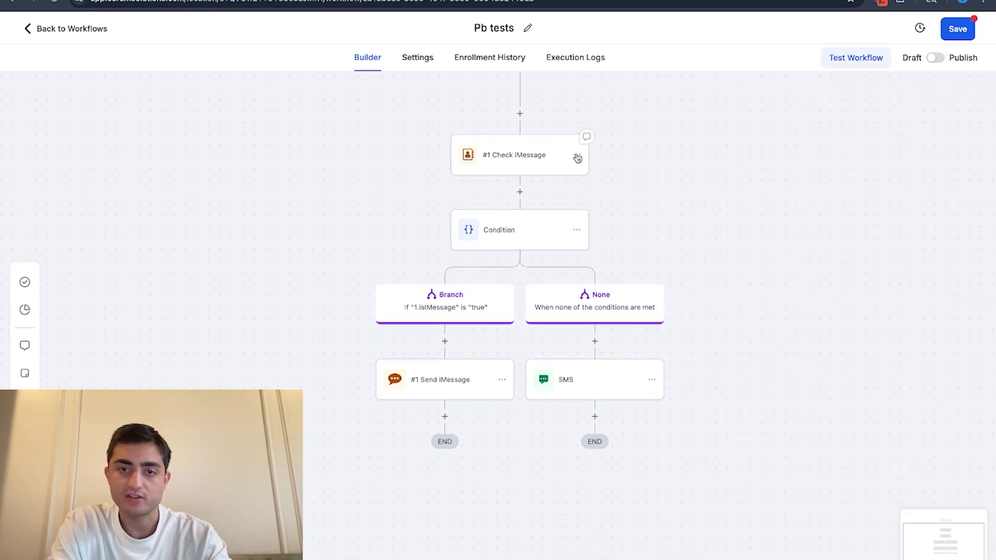
Step: Delete the Check iMessage action together with all actions that follow it
left_click(581, 154)
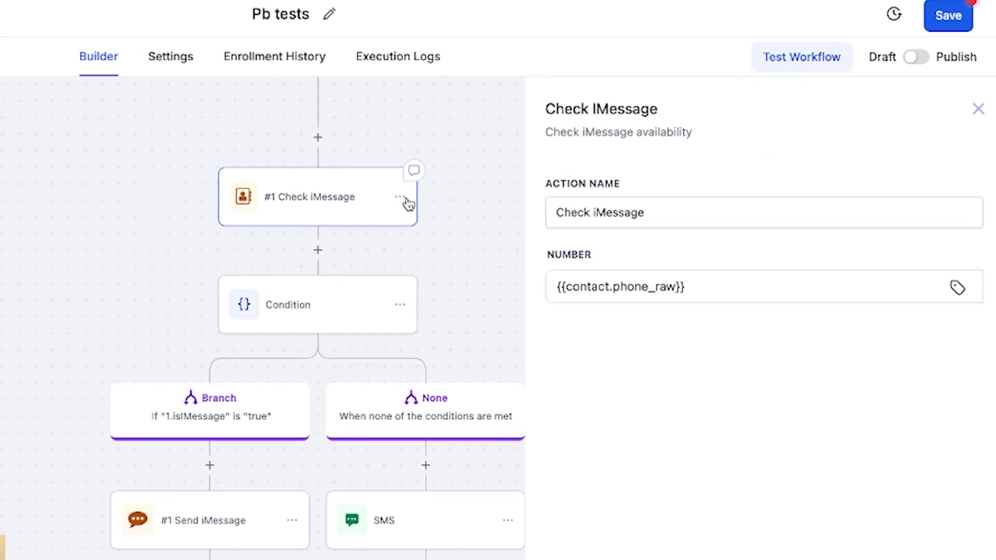
left_click(435, 188)
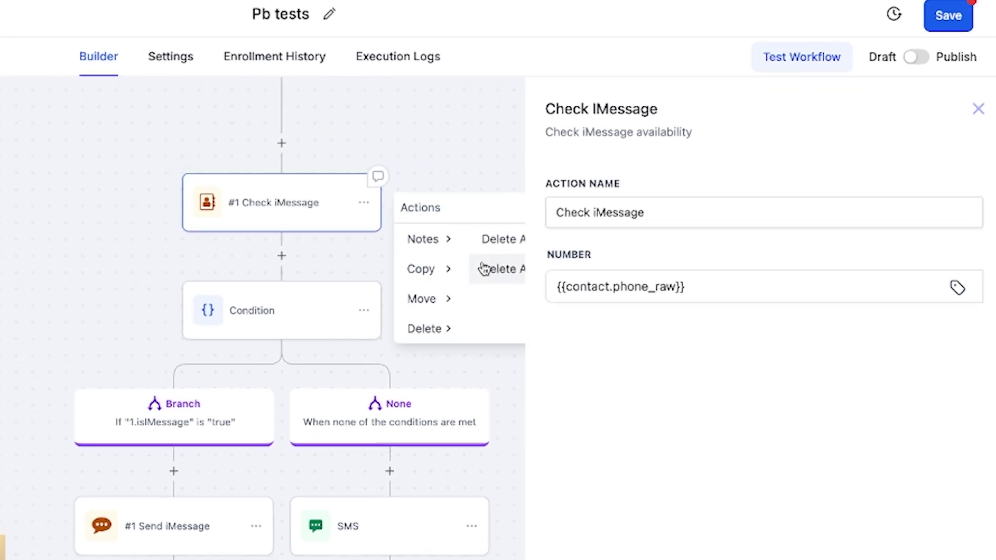
left_click(421, 265)
left_click(447, 480)
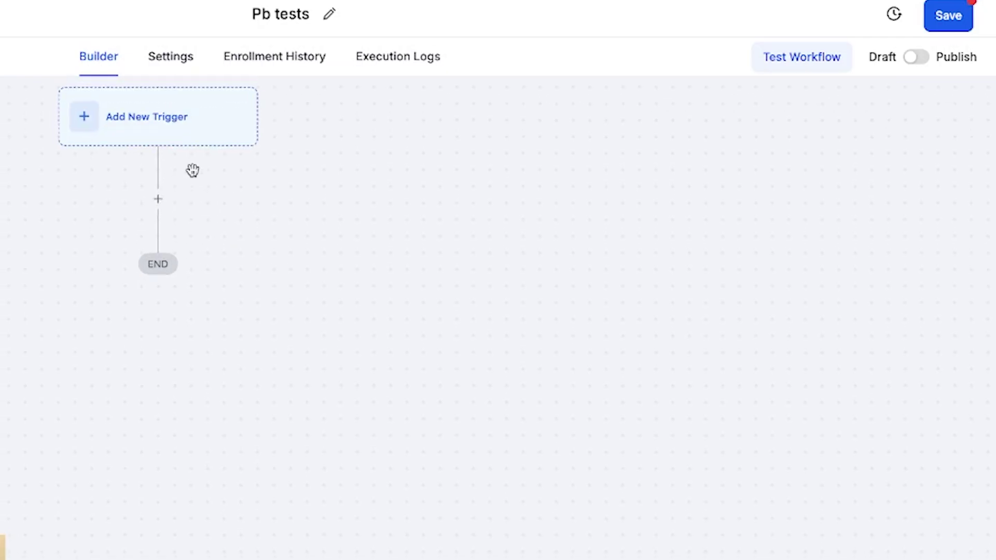
Step: Add a Random Split action with Path A at 60%, Path B at 20% and a third Path C at 20%, and save it
left_click(159, 209)
type("split")
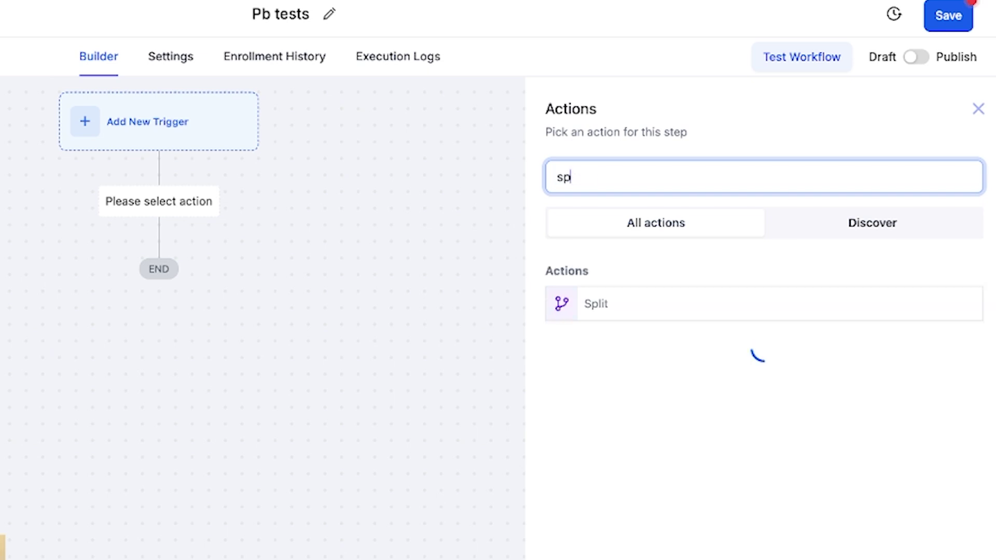
left_click(693, 303)
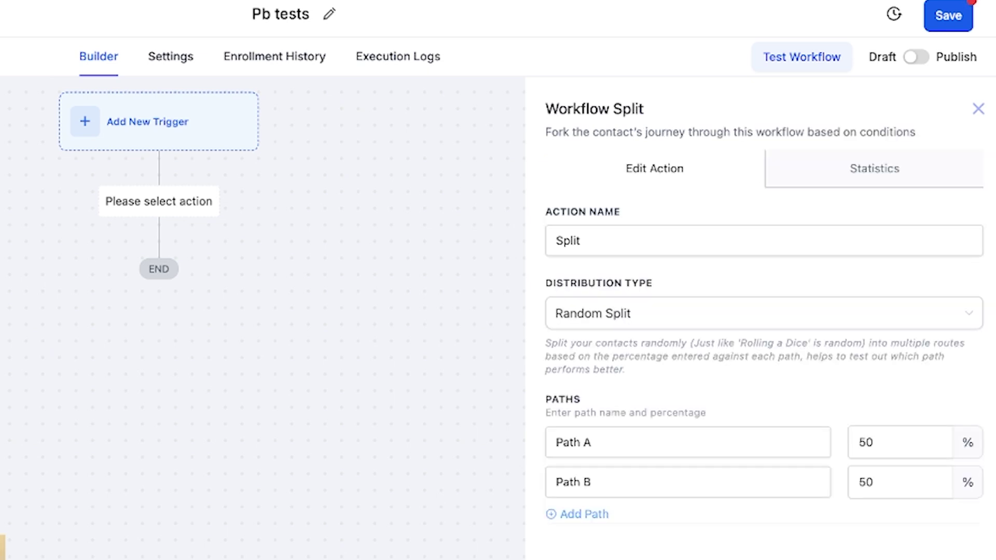
left_click(573, 515)
left_click(875, 523)
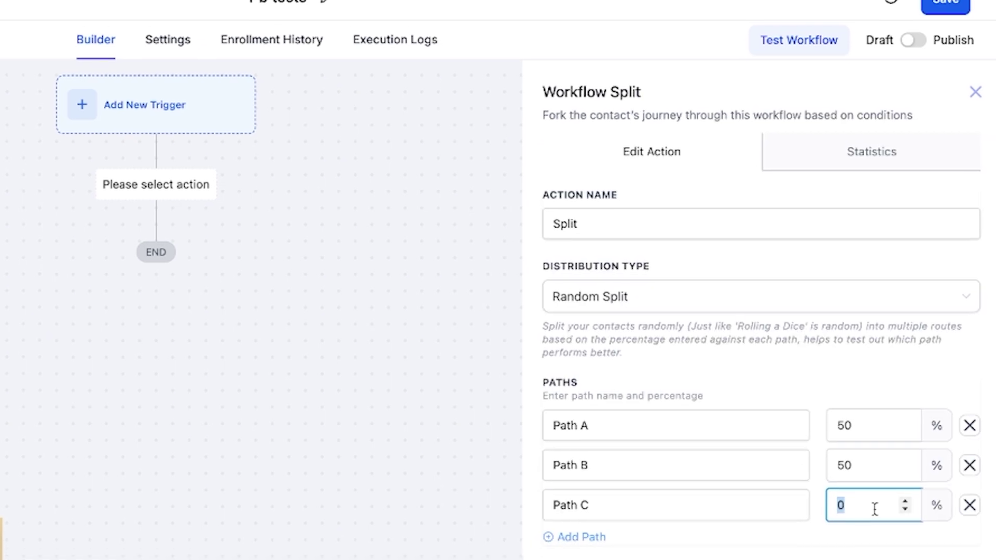
type("20")
left_click(859, 406)
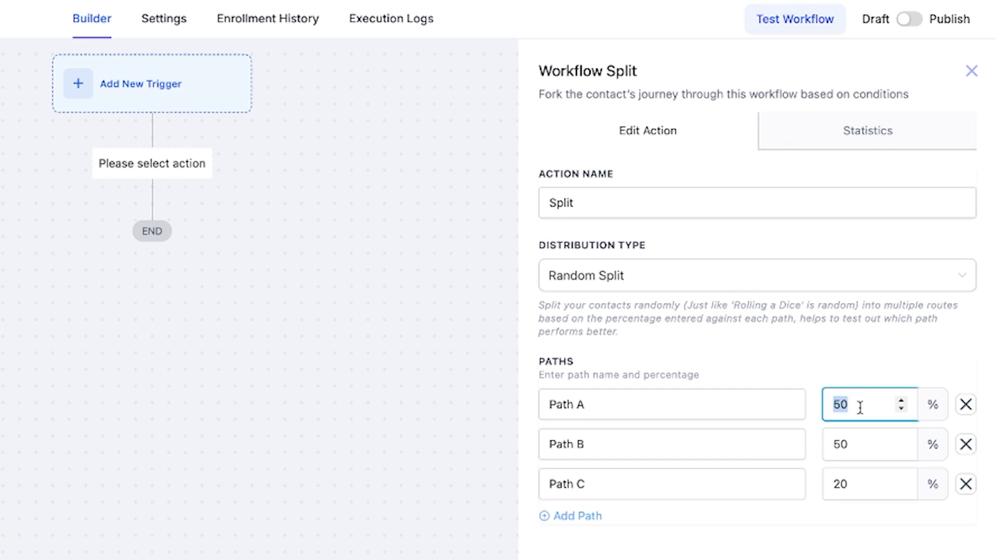
type("60")
left_click(852, 439)
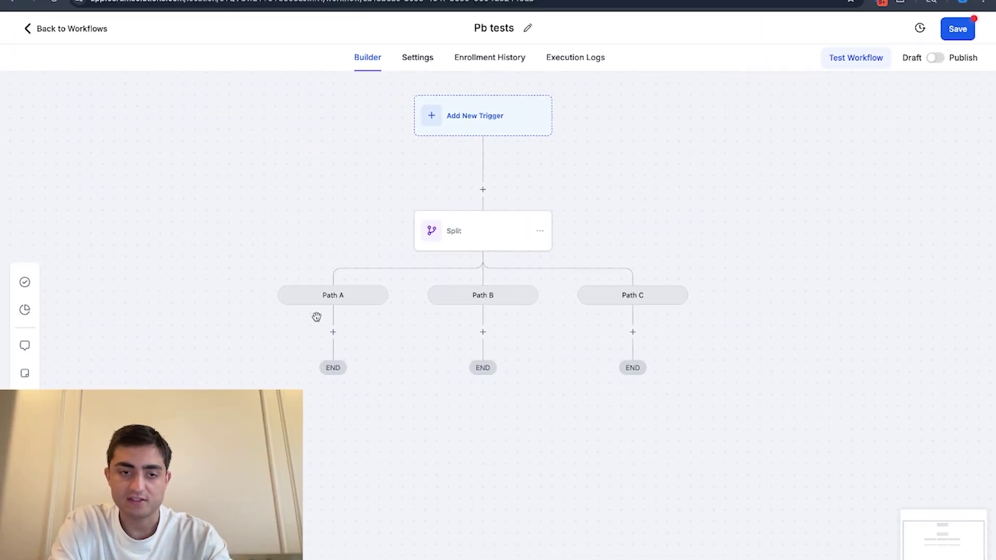
Step: Add a Send iMessage (Assigned User) action under Path A
left_click(333, 332)
type("send")
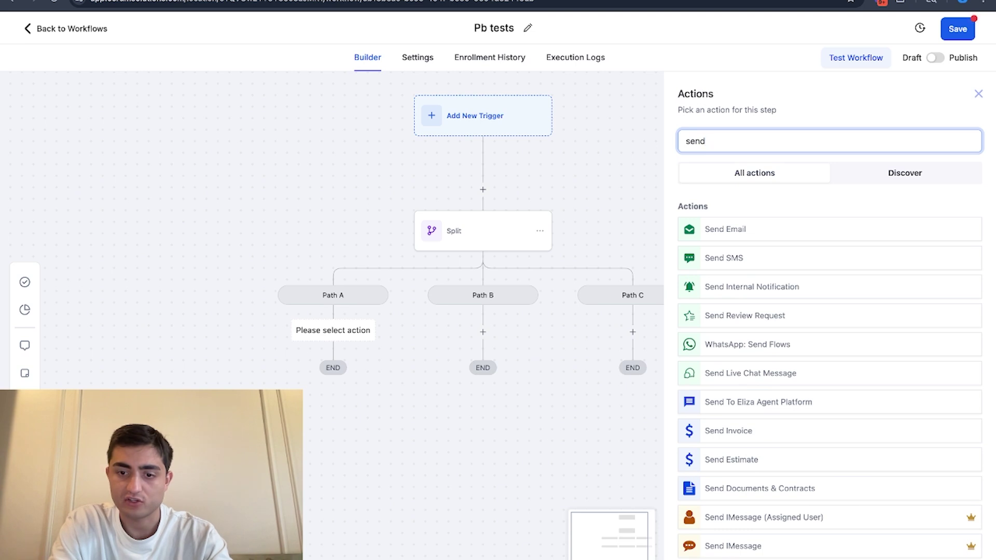
scroll(779, 523, "down", 1)
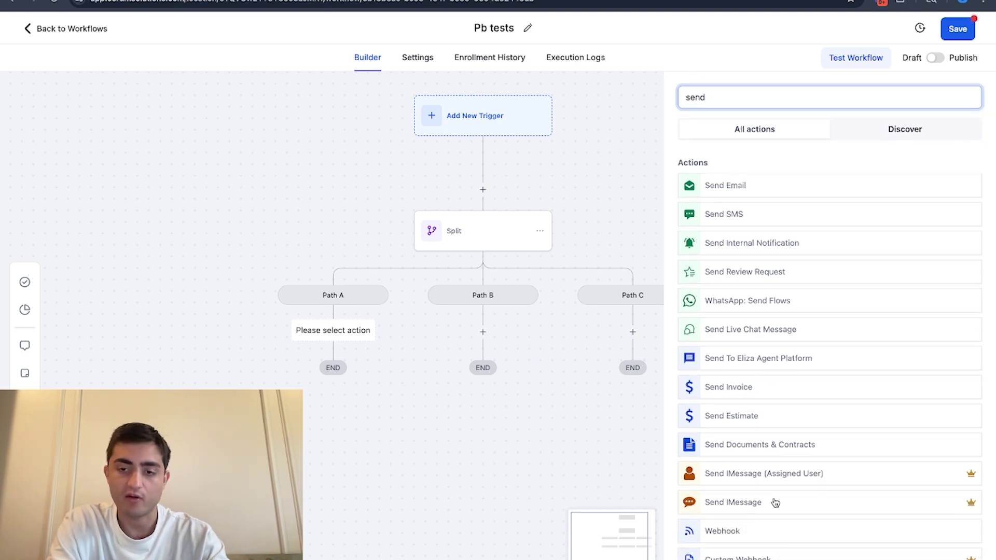
left_click(769, 472)
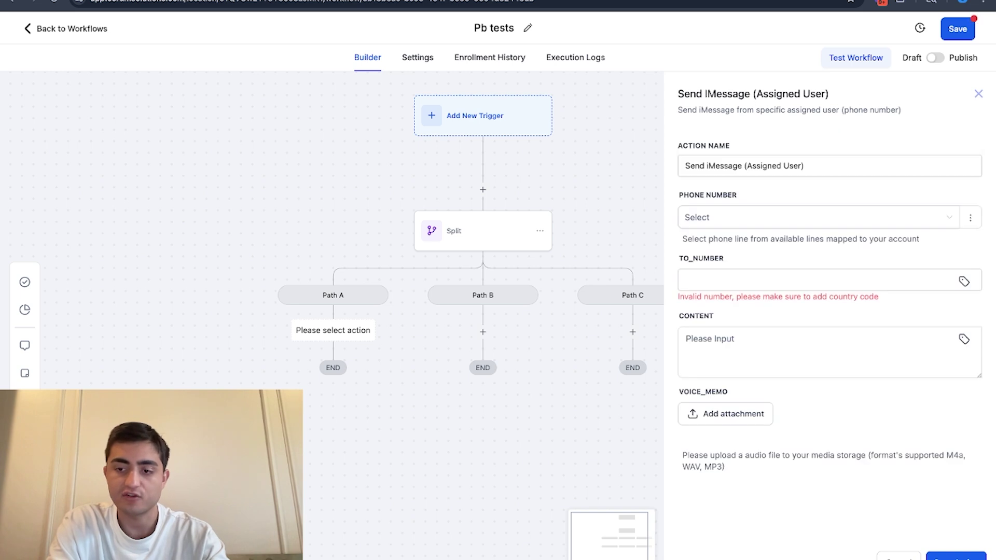
Step: Set the action's recipient to {{contact.phone_raw}} and choose the first available phone line as sender
left_click(722, 220)
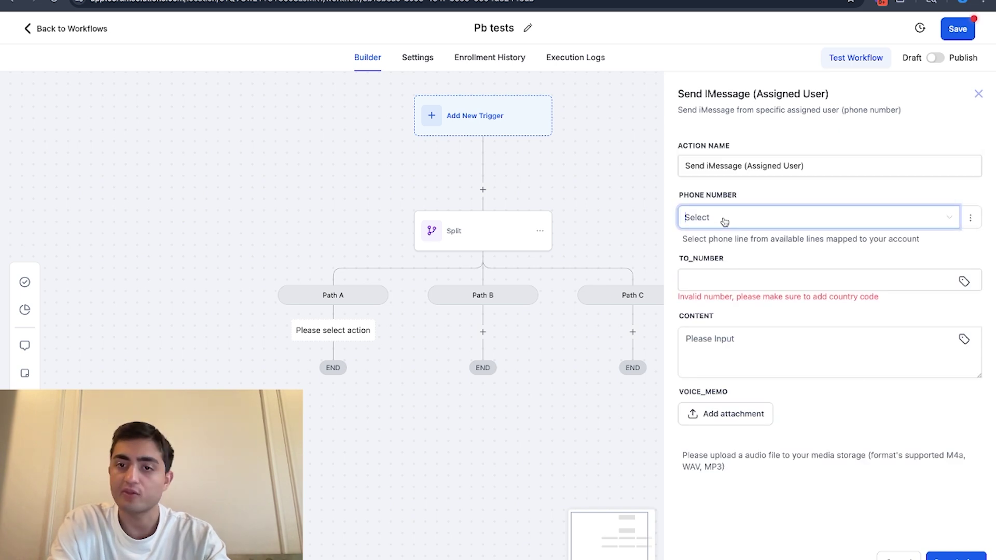
left_click(741, 322)
left_click(750, 295)
left_click(761, 318)
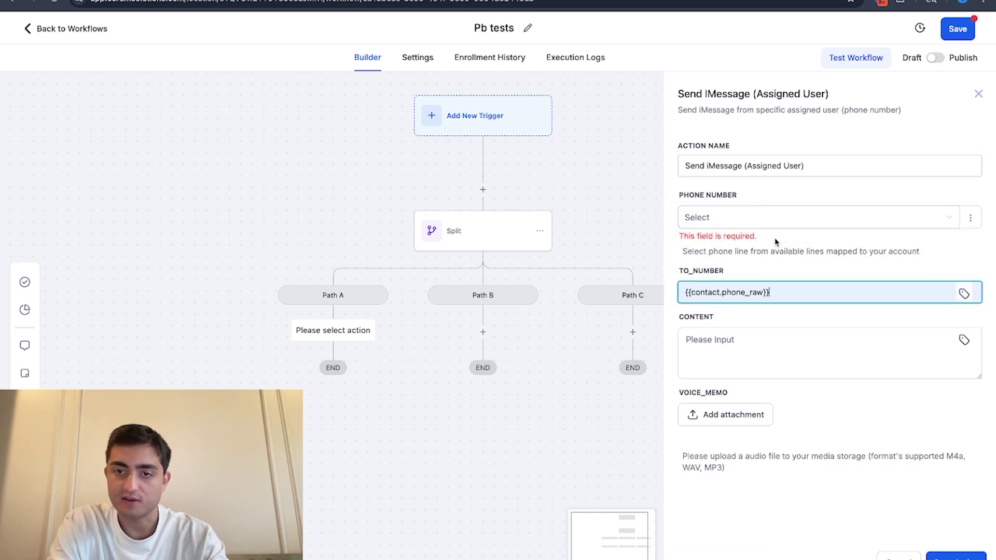
left_click(774, 224)
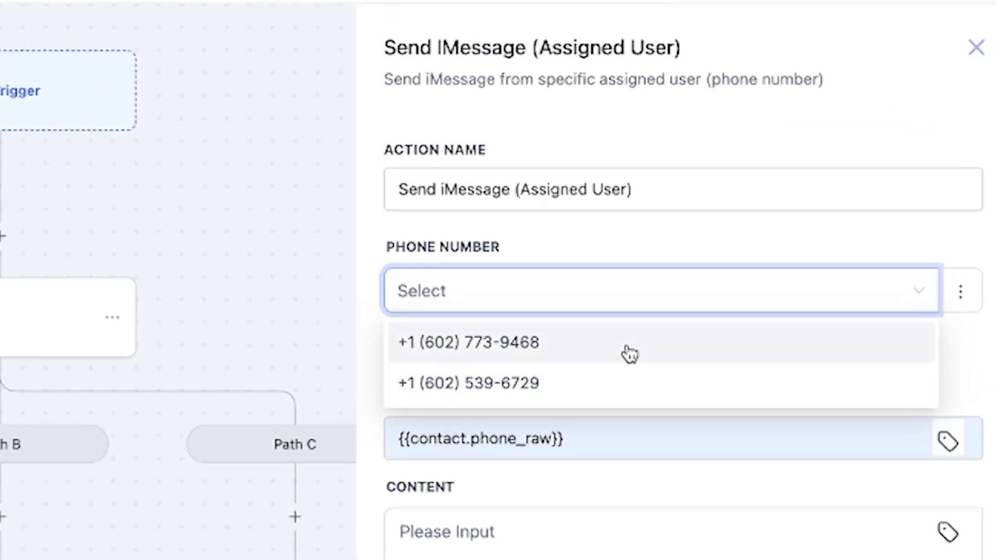
left_click(583, 352)
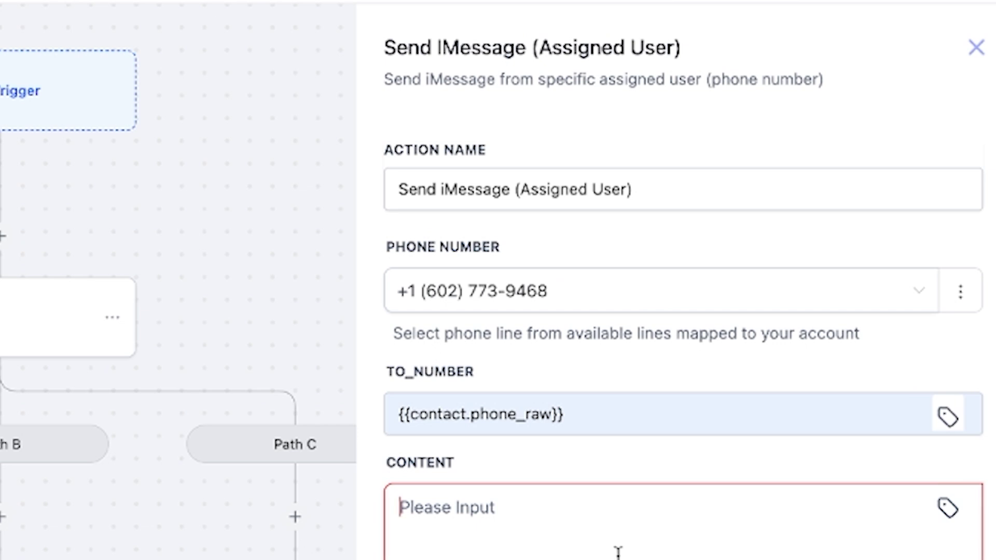
Step: Enter "this is line 1" as the message content, then save the action and the workflow
type("this is ")
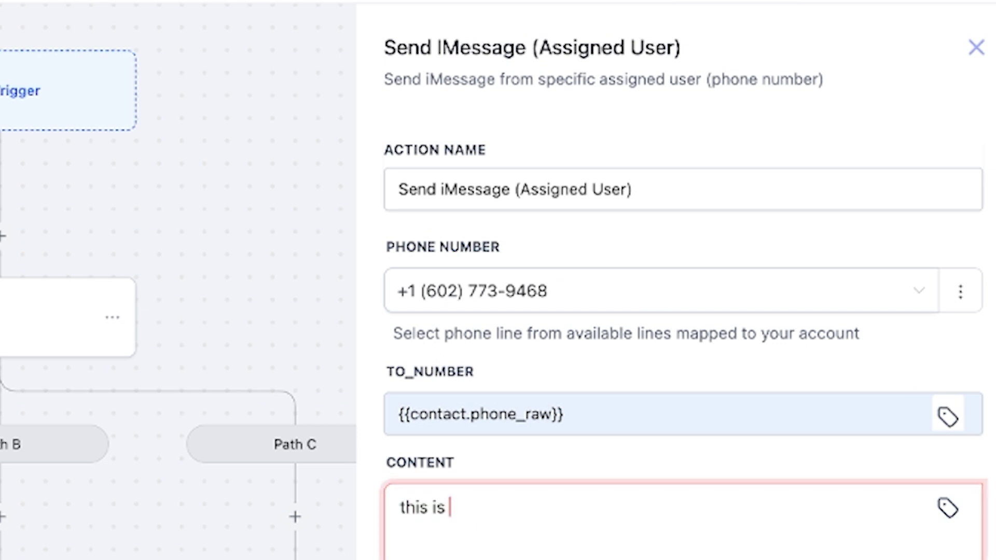
type("line")
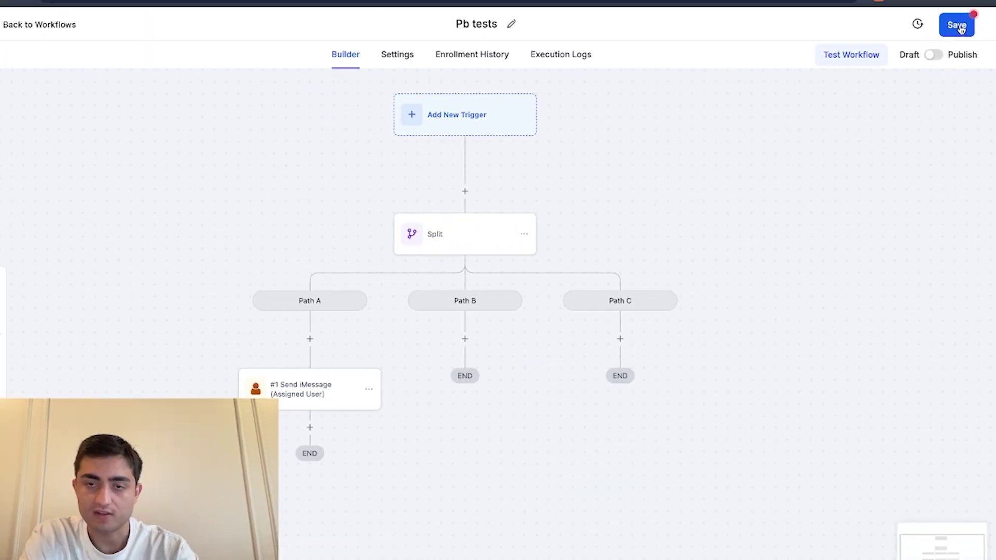
left_click(959, 29)
Step: Copy the Path A Send iMessage (Assigned User) action to Path B
left_click(392, 381)
left_click(429, 427)
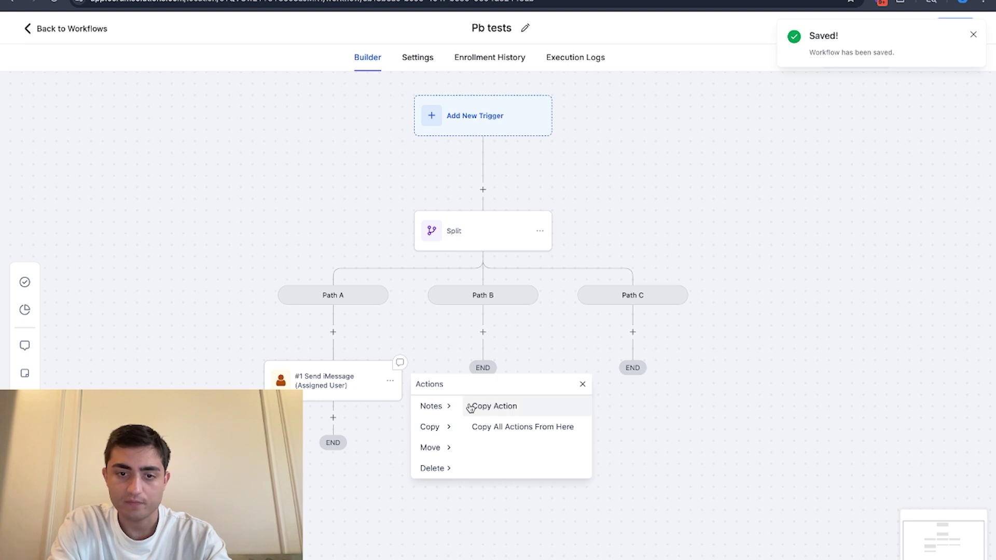
left_click(472, 406)
left_click(490, 331)
left_click(499, 390)
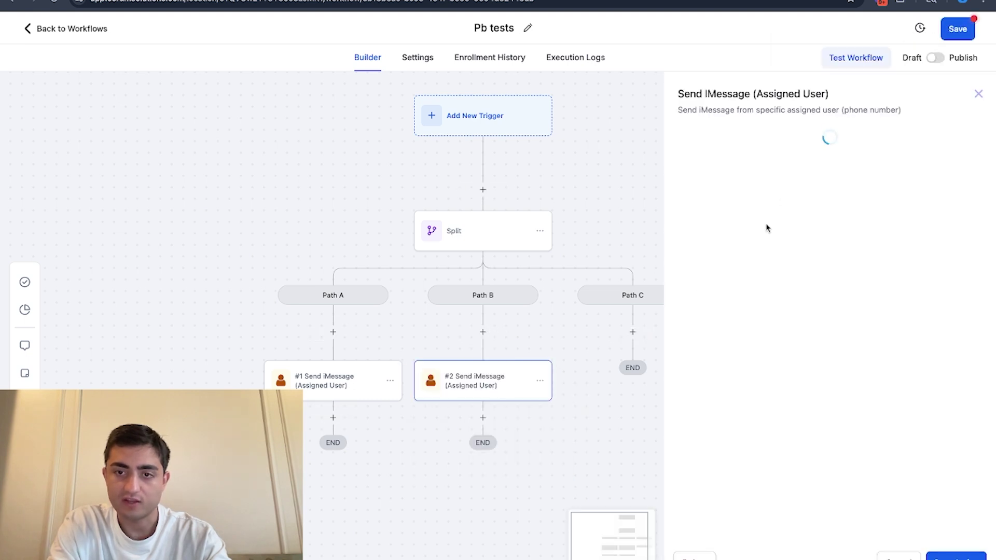
Step: Set the Path B action's sender to the second available phone line, then save the action and the workflow
left_click(817, 218)
left_click(810, 262)
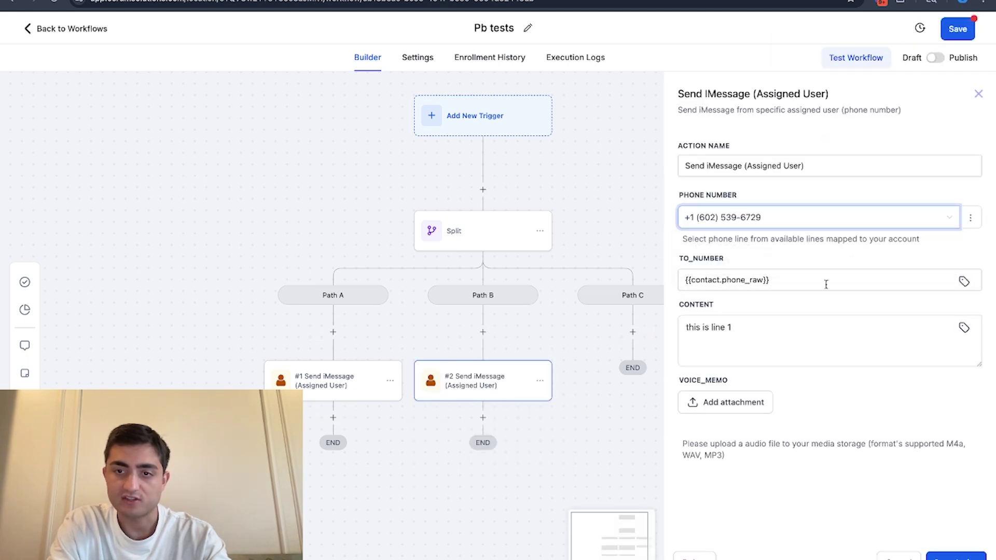
left_click(956, 557)
left_click(958, 31)
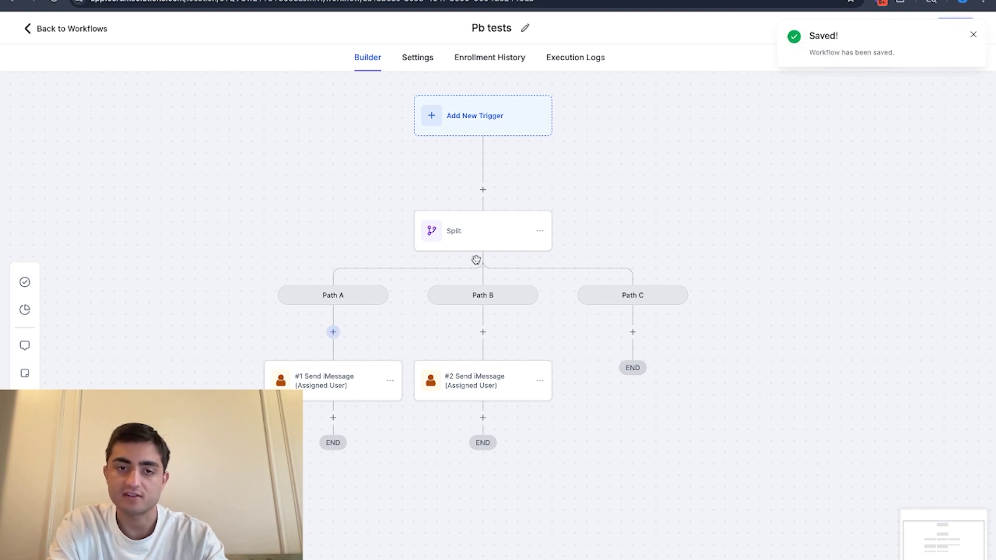
Step: Review the Split action's distribution type and path percentages and close it without changes
left_click(500, 234)
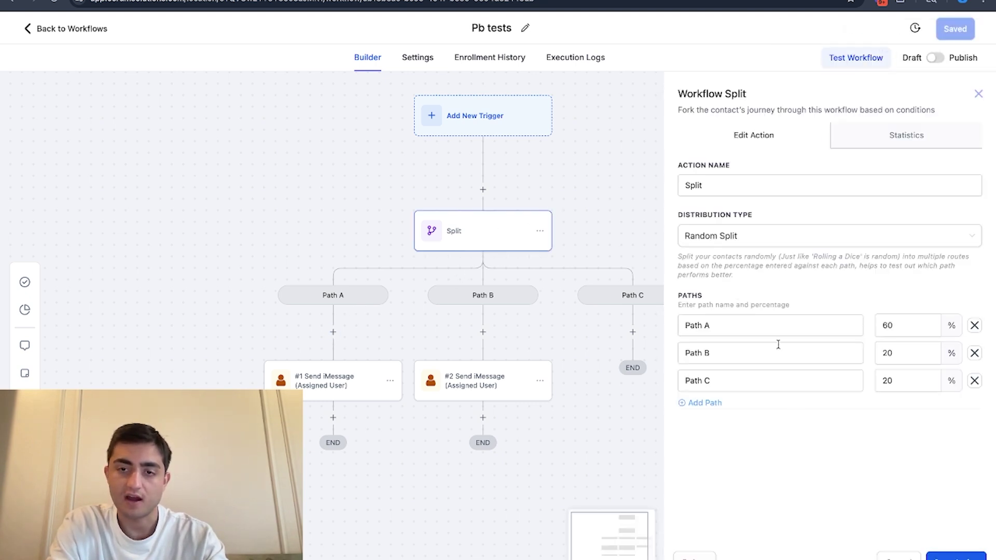
left_click(744, 235)
left_click(745, 241)
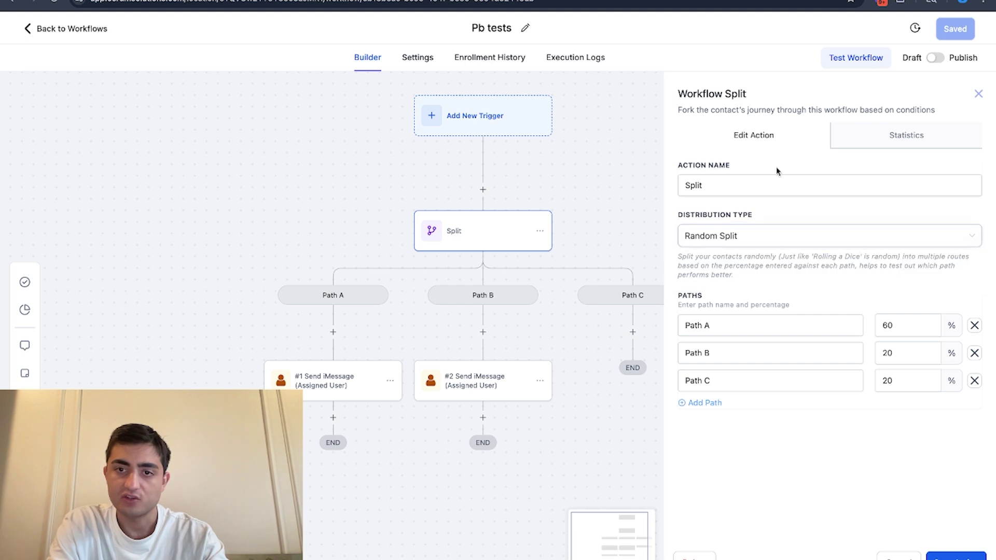
left_click(820, 177)
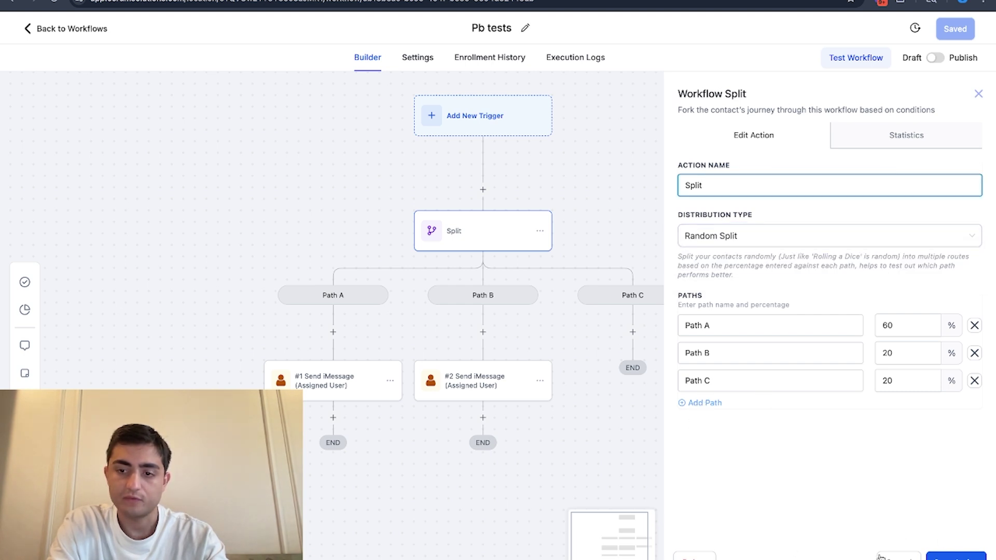
left_click(401, 189)
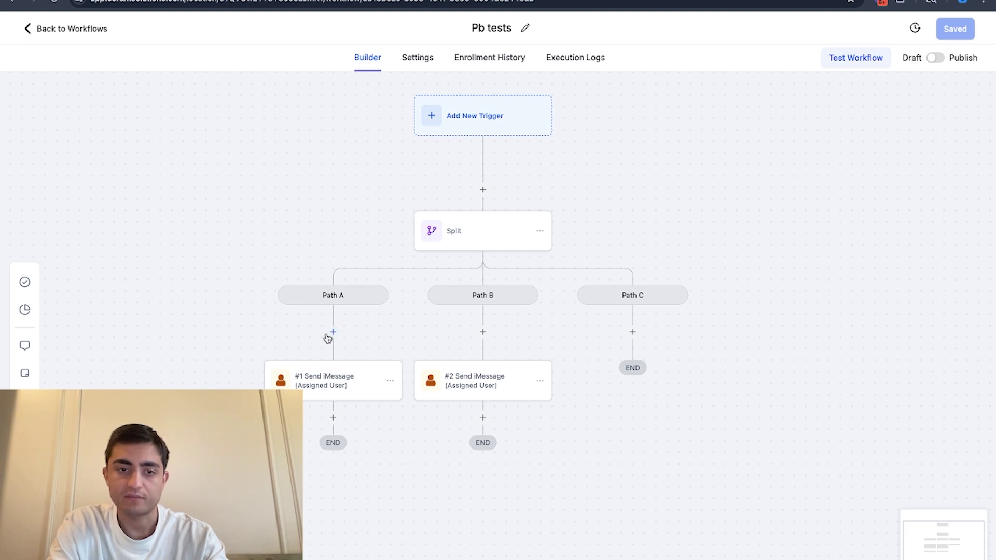
left_click(482, 191)
type("assign")
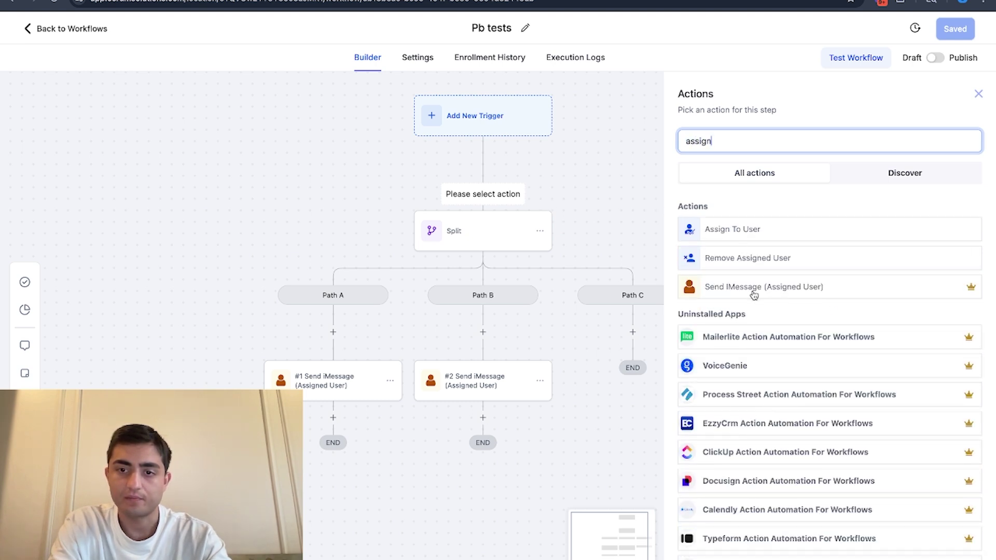
key("super+a")
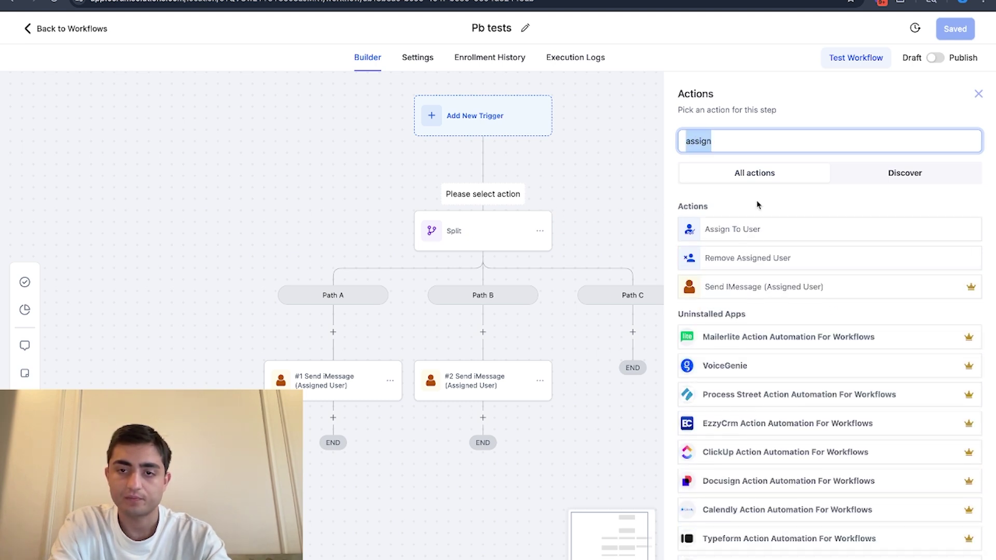
type("if")
left_click(762, 231)
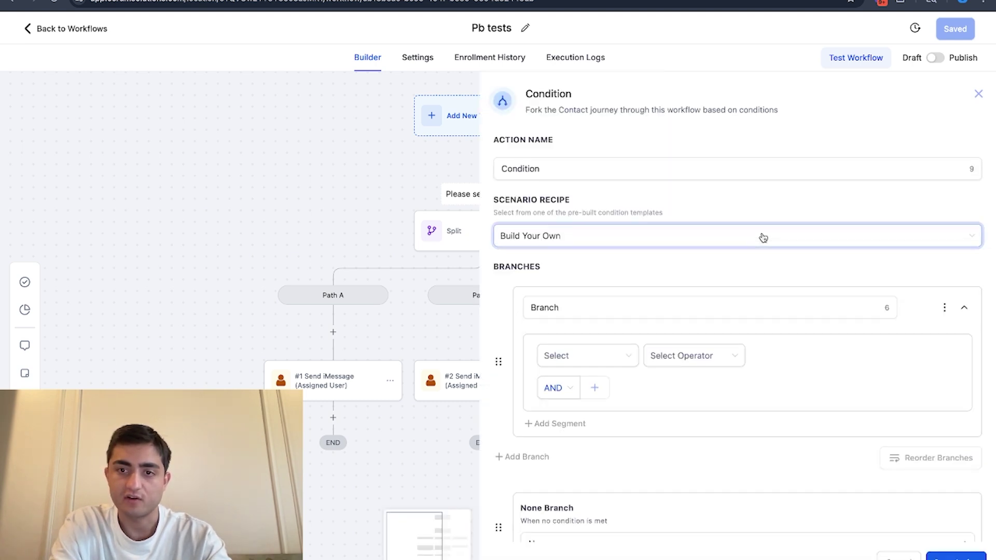
left_click(437, 298)
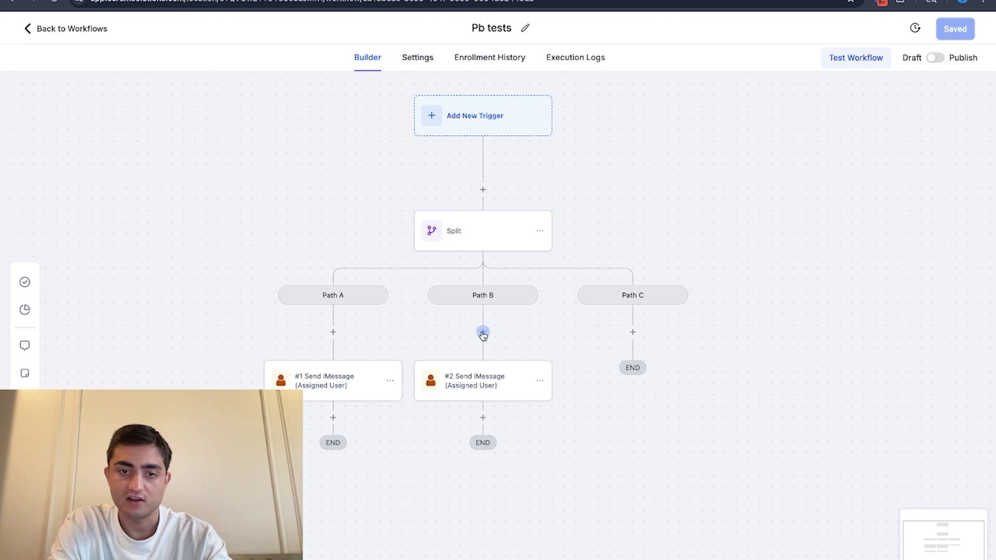
Step: Delete the Split action together with its paths and Send iMessage actions from the Pb tests workflow
left_click(541, 234)
left_click(591, 319)
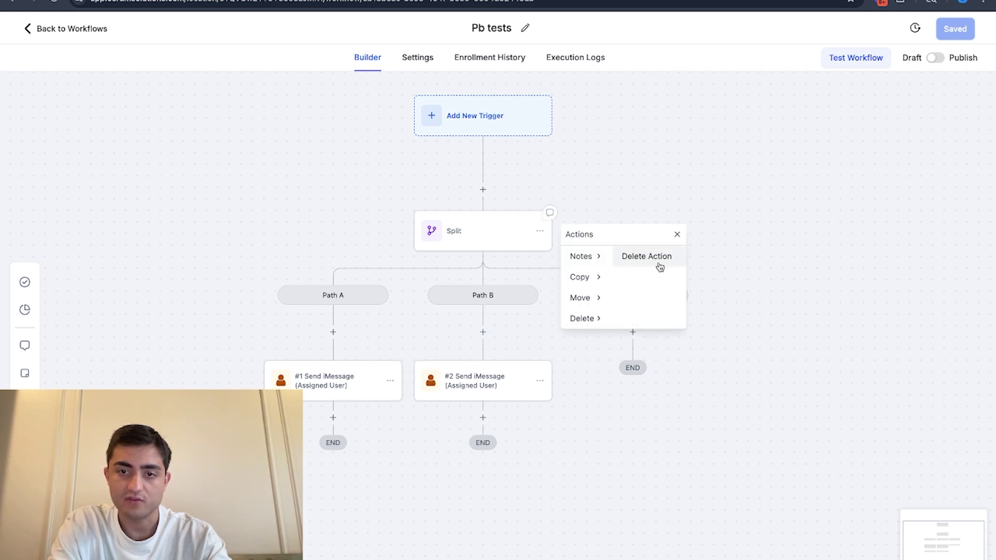
left_click(651, 257)
left_click(620, 338)
Step: Add an If/Else condition action below the trigger
left_click(482, 172)
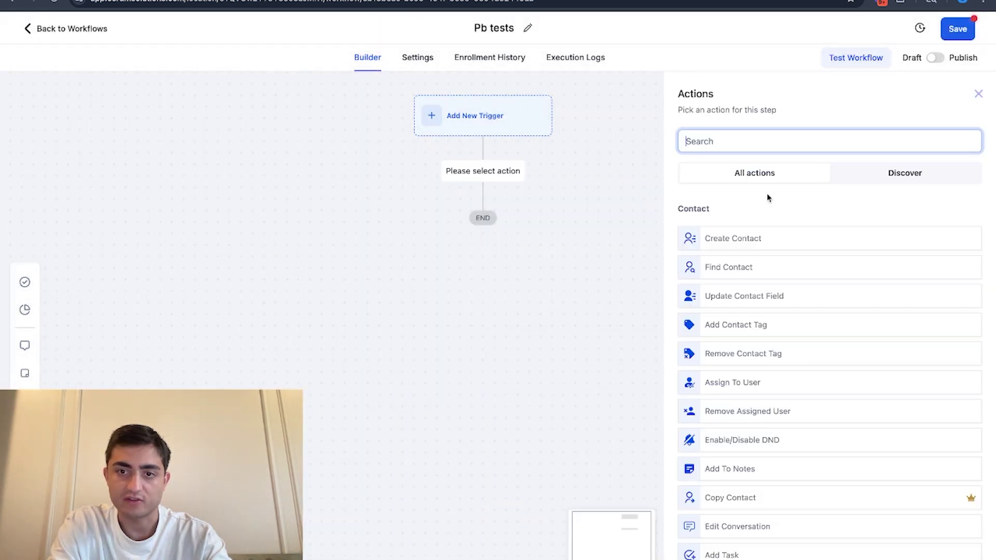
type("if el")
left_click(752, 230)
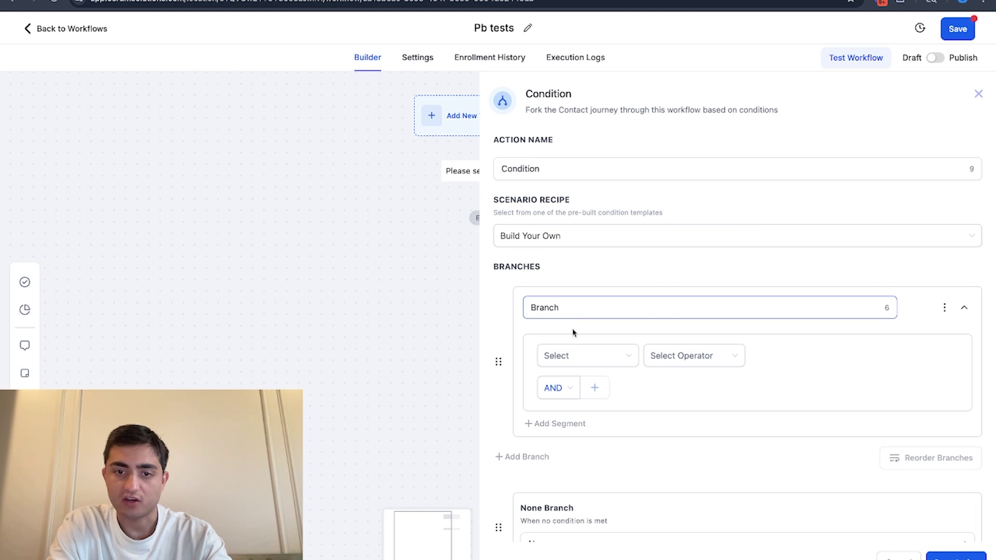
Step: Set the condition's branch to match when Assigned user includes a chosen team member, and save the action
left_click(570, 356)
left_click(577, 410)
scroll(584, 451, "down", 5)
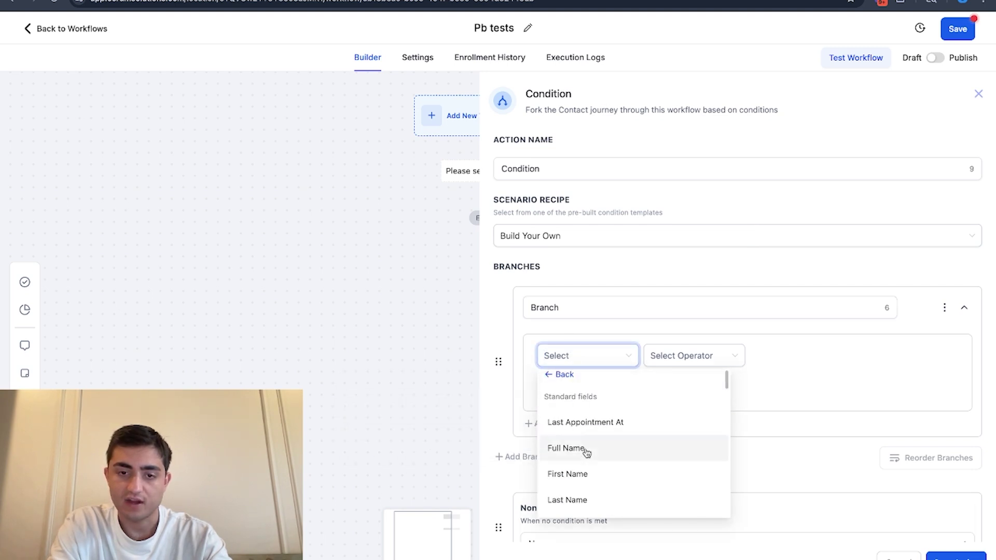
scroll(587, 451, "up", 1)
left_click(596, 442)
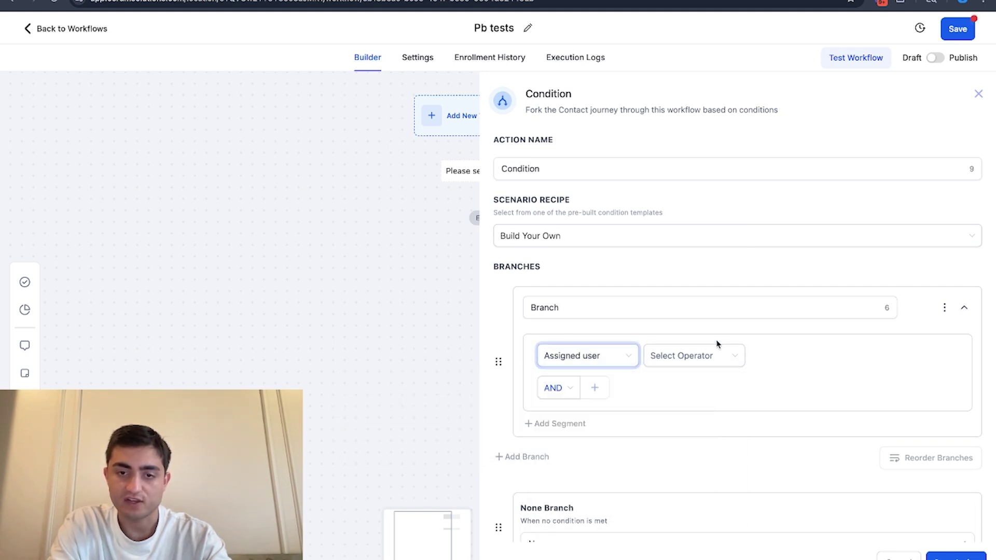
left_click(711, 356)
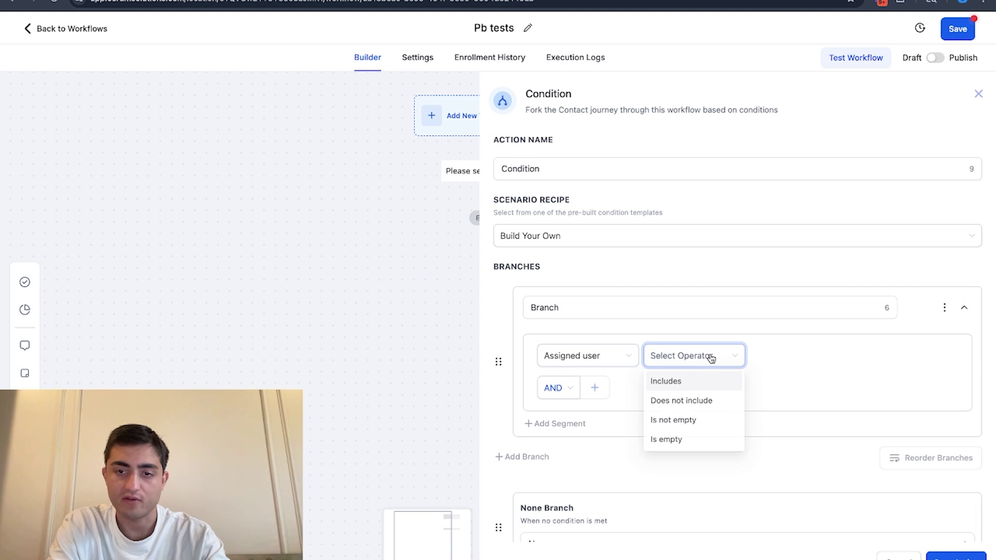
left_click(727, 384)
left_click(809, 355)
left_click(780, 401)
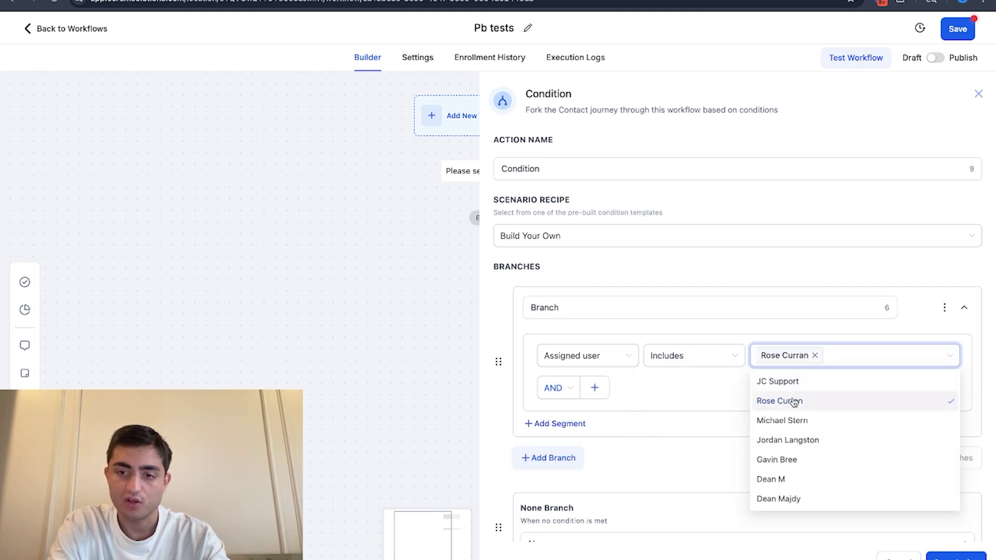
left_click(971, 513)
left_click(967, 555)
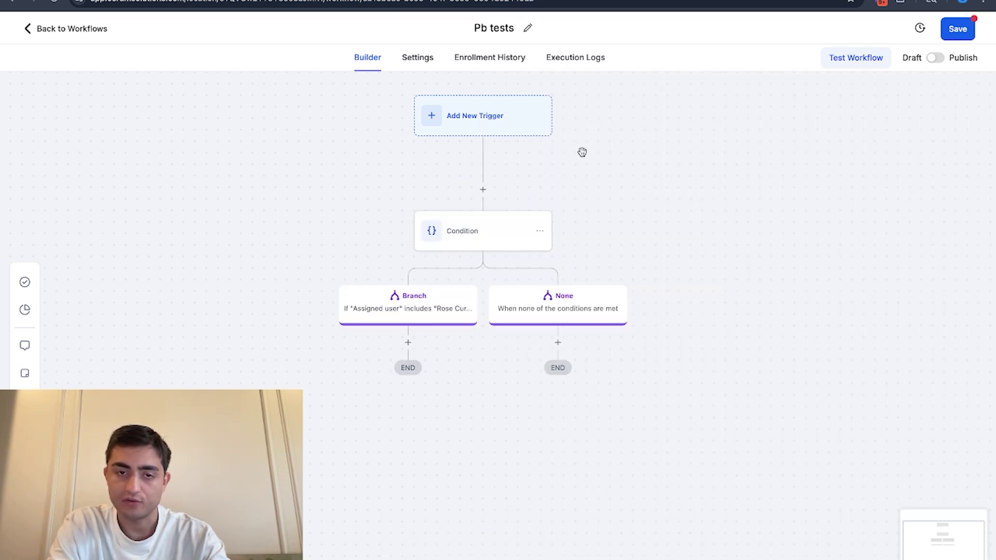
Step: Review the Condition action's settings and the actions available for its first branch, leaving the workflow as it is
left_click(501, 228)
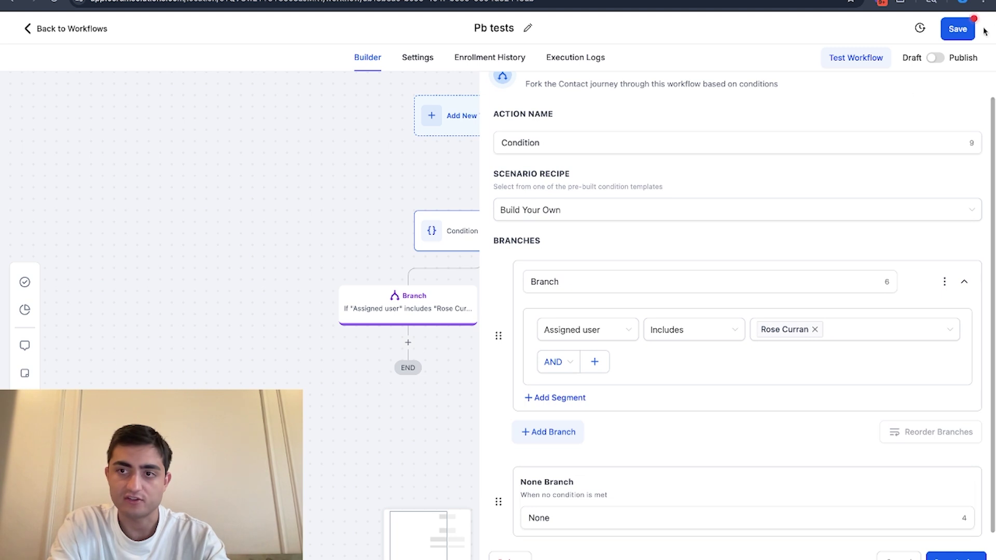
left_click(956, 557)
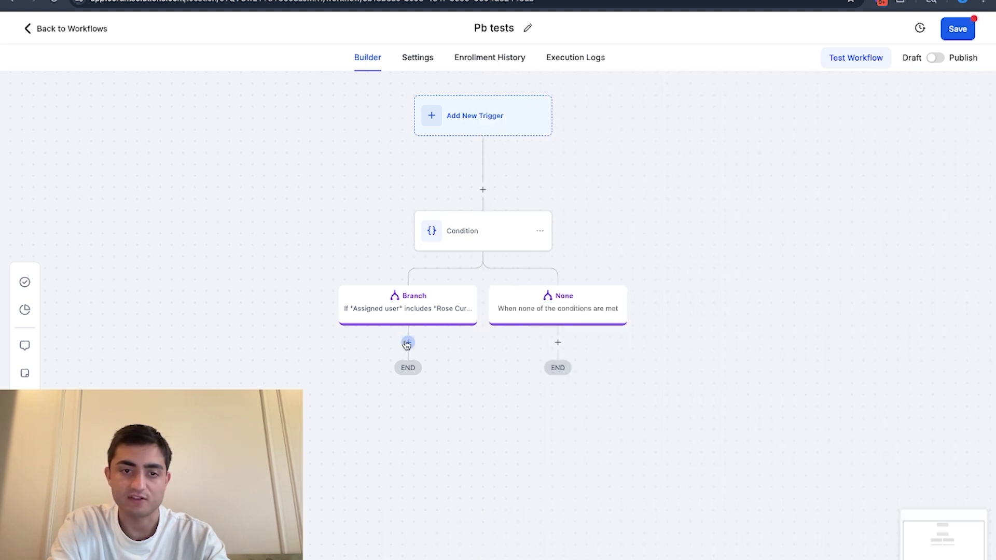
left_click(407, 343)
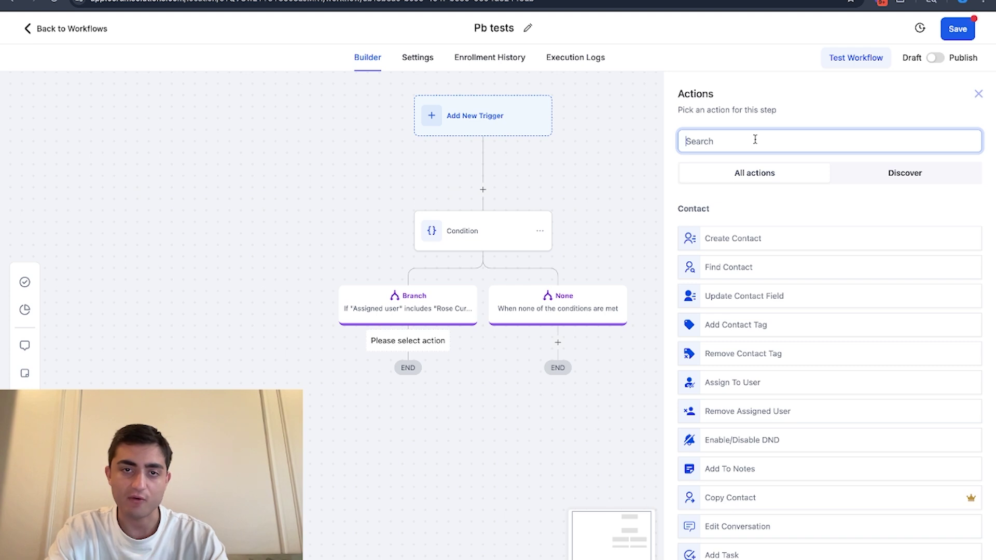
left_click(522, 142)
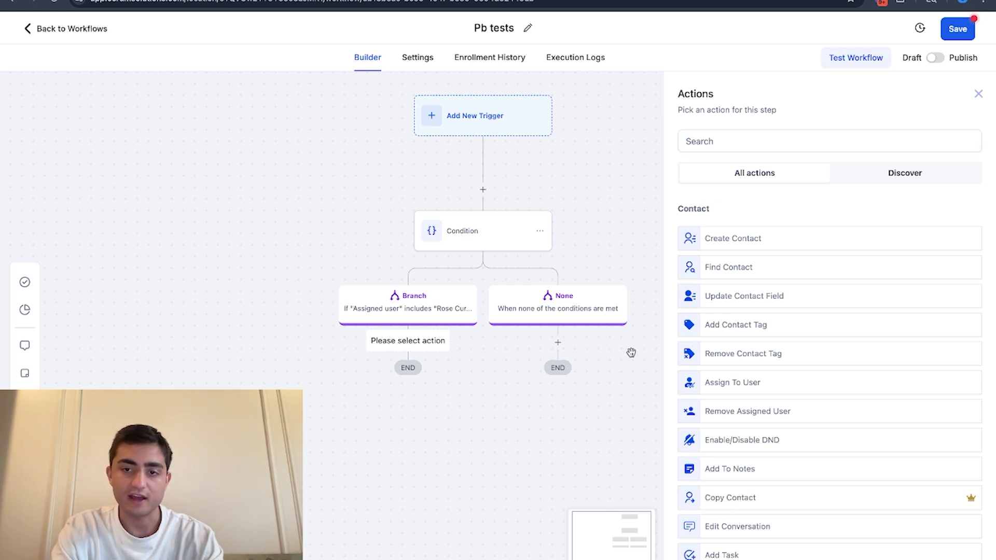
left_click(979, 94)
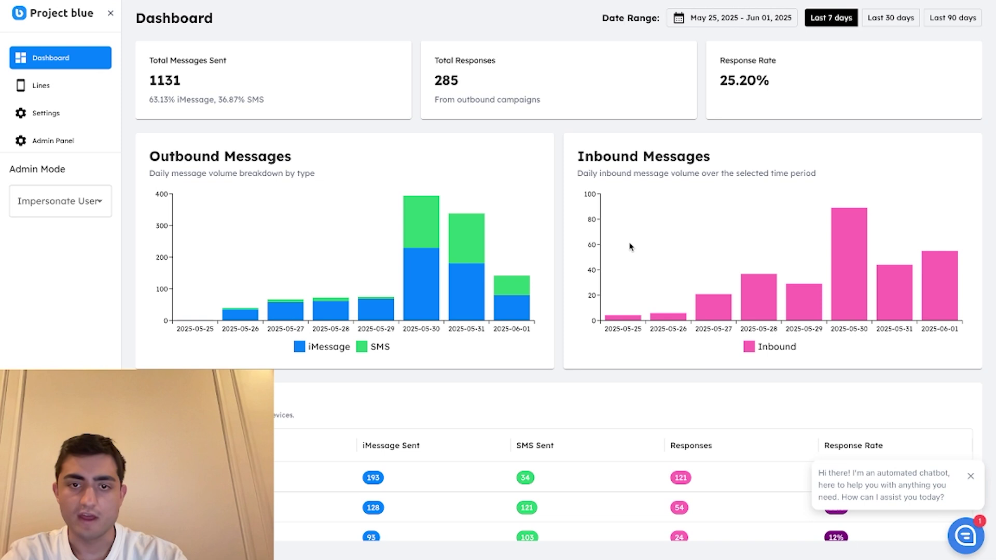
Step: Switch to the Project Blue dashboard and examine its message total, iMessage and SMS shares, responses and response rate
scroll(630, 247, "down", 1)
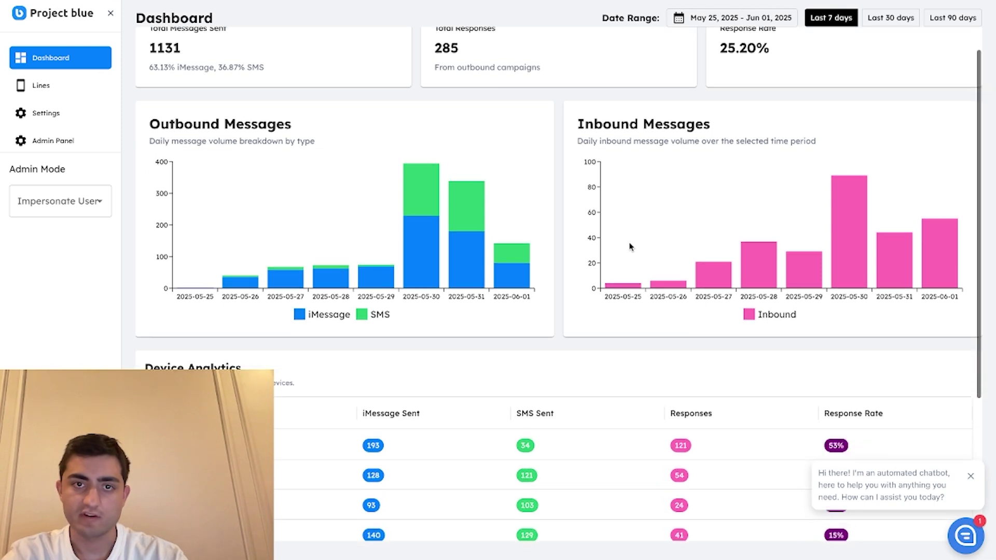
scroll(630, 247, "up", 1)
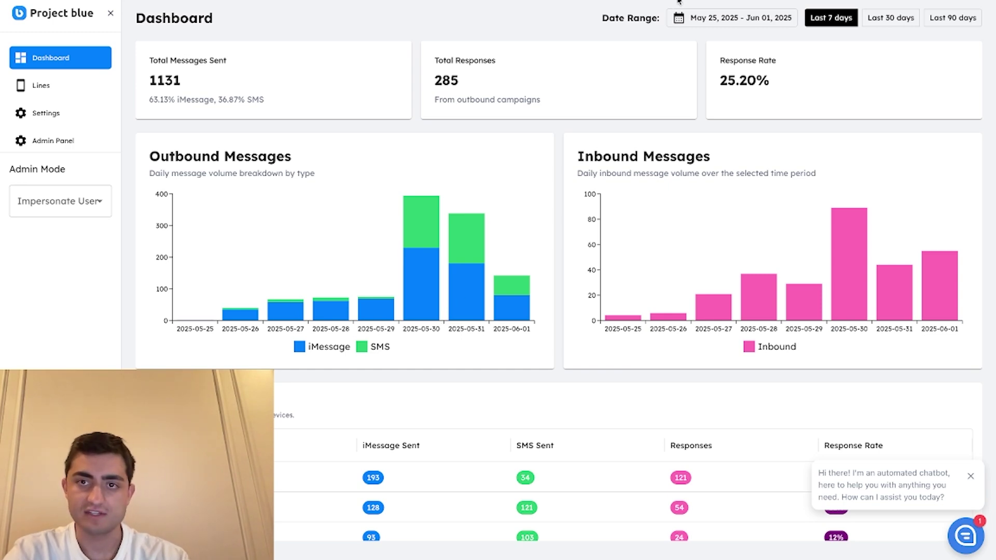
scroll(492, 192, "down", 2)
scroll(489, 226, "up", 2)
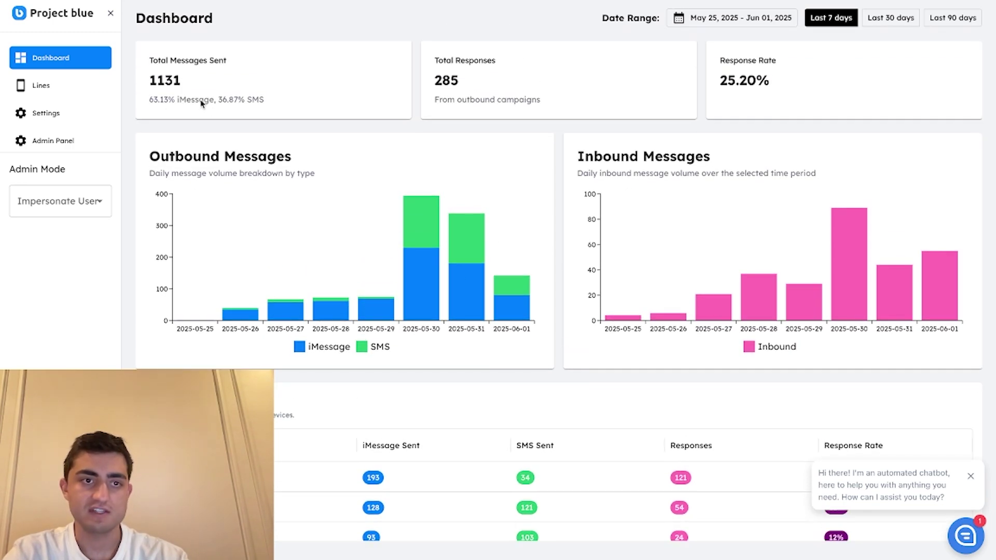
left_click_drag(152, 66, 527, 200)
left_click(150, 102)
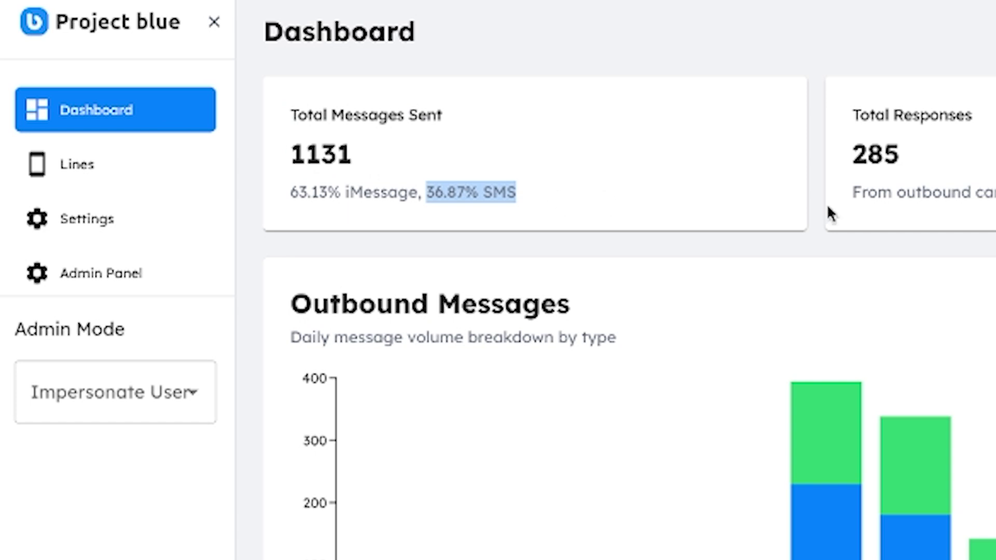
left_click_drag(848, 92, 398, 284)
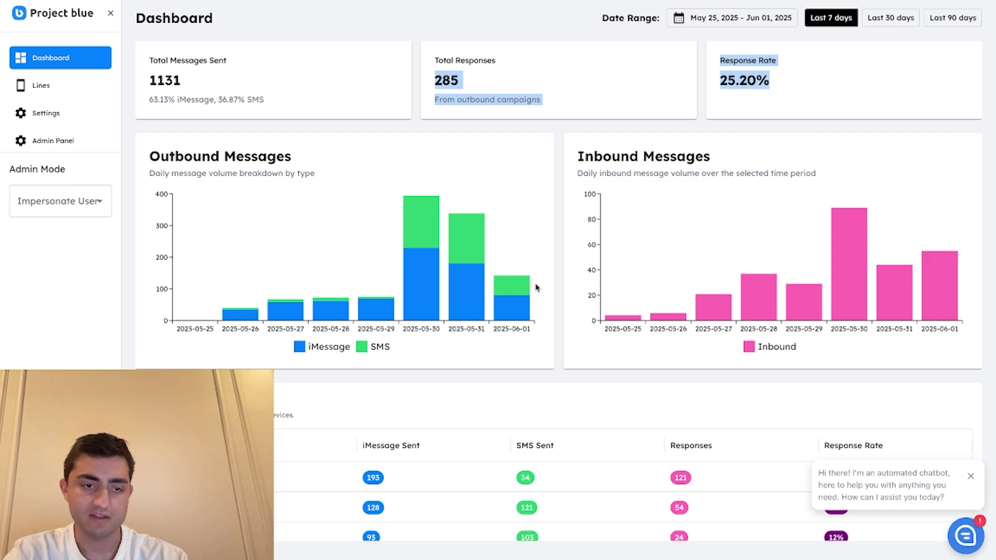
Step: Examine the per-device figures in the Device Analytics table, dismissing the chatbot that covers it
scroll(533, 285, "down", 3)
scroll(536, 288, "down", 2)
left_click(959, 485)
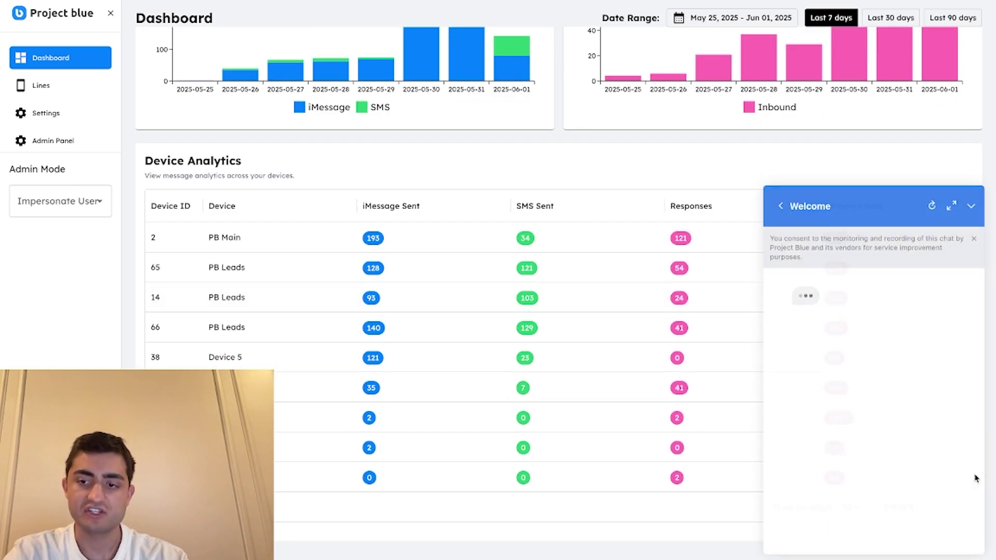
left_click(971, 206)
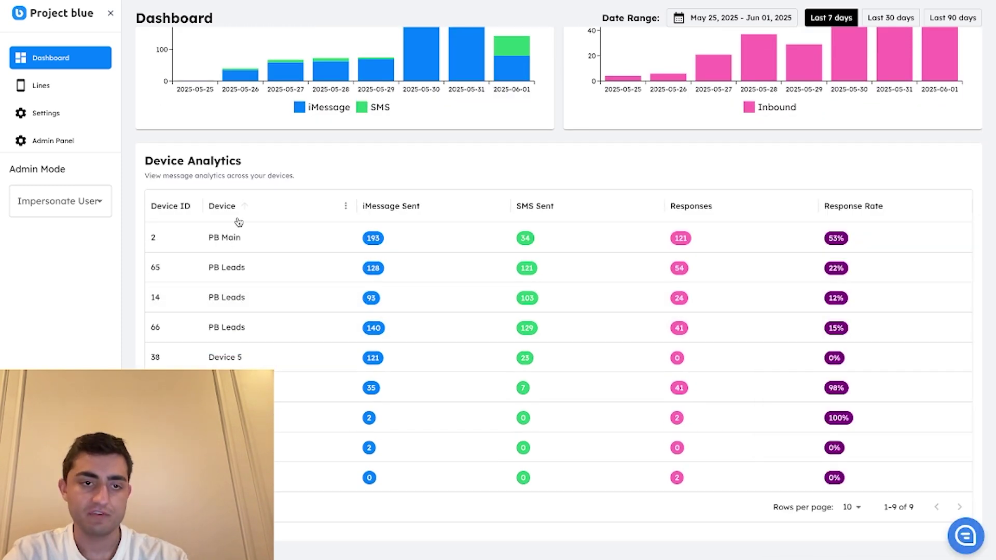
scroll(216, 324, "up", 1)
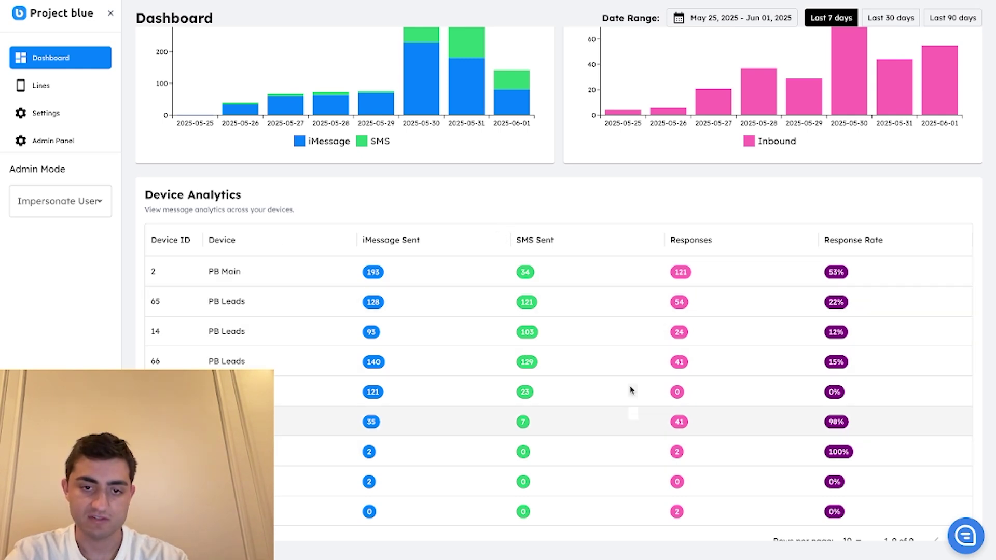
scroll(633, 269, "up", 3)
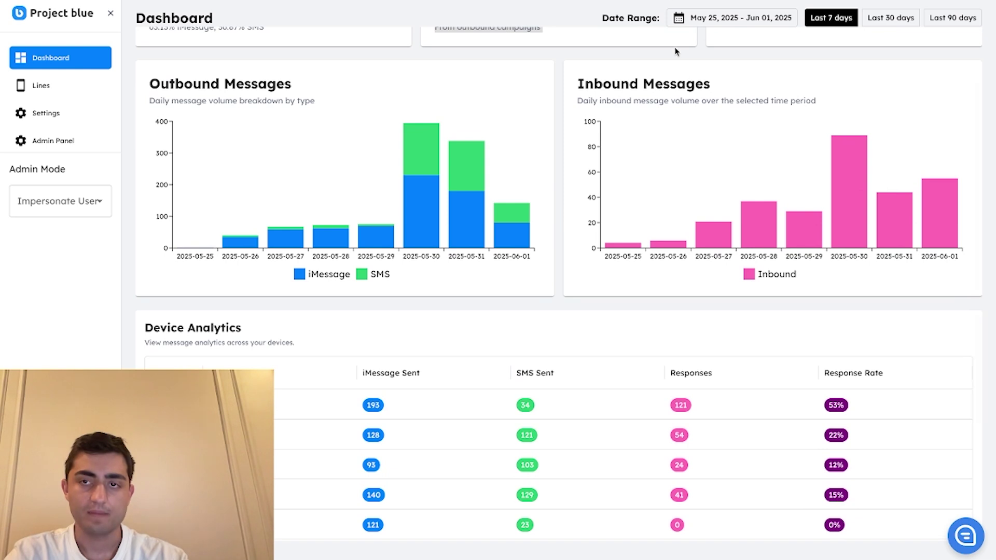
scroll(676, 52, "up", 2)
Step: View the dashboard for the last 30 days, look at the custom date options, and return to the last 7 days
left_click(894, 18)
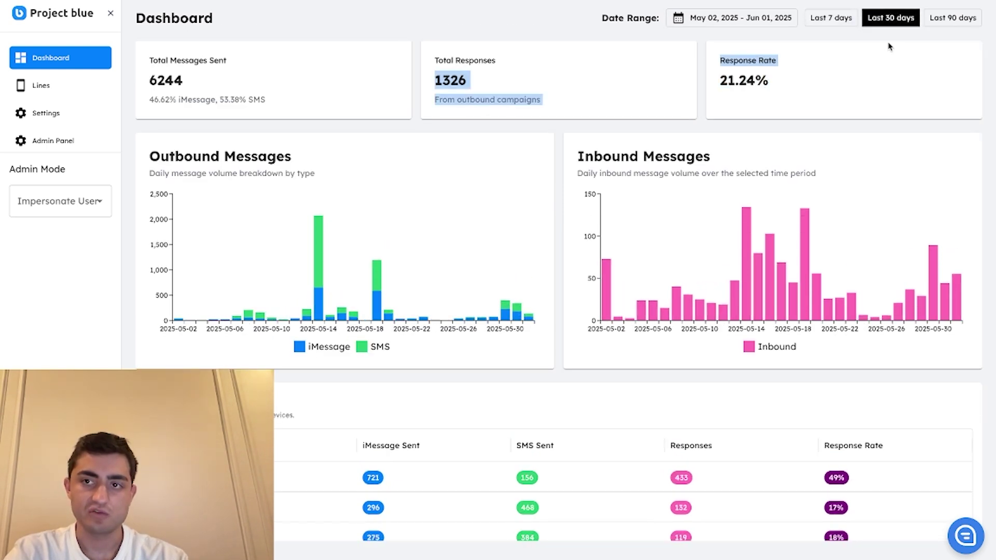
left_click(726, 20)
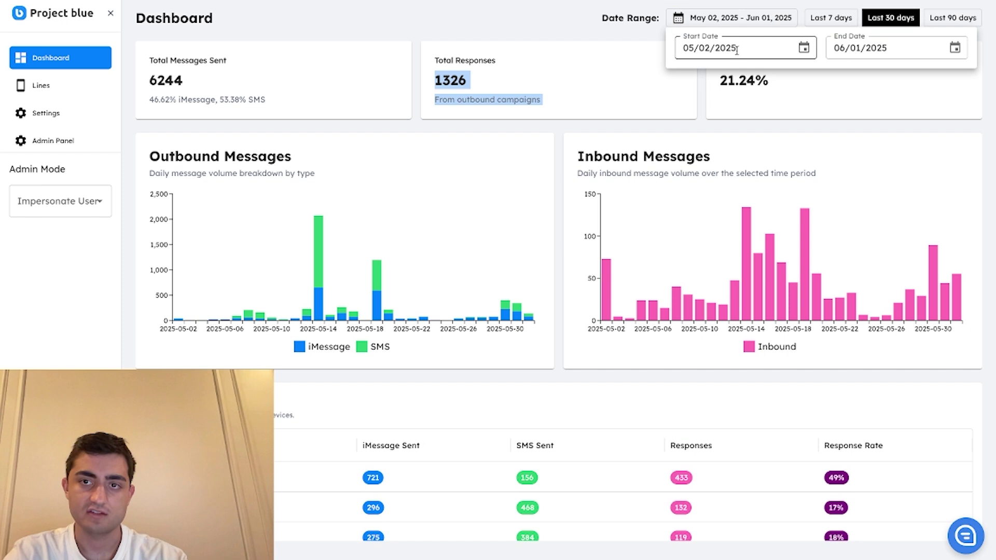
left_click(804, 49)
left_click(940, 94)
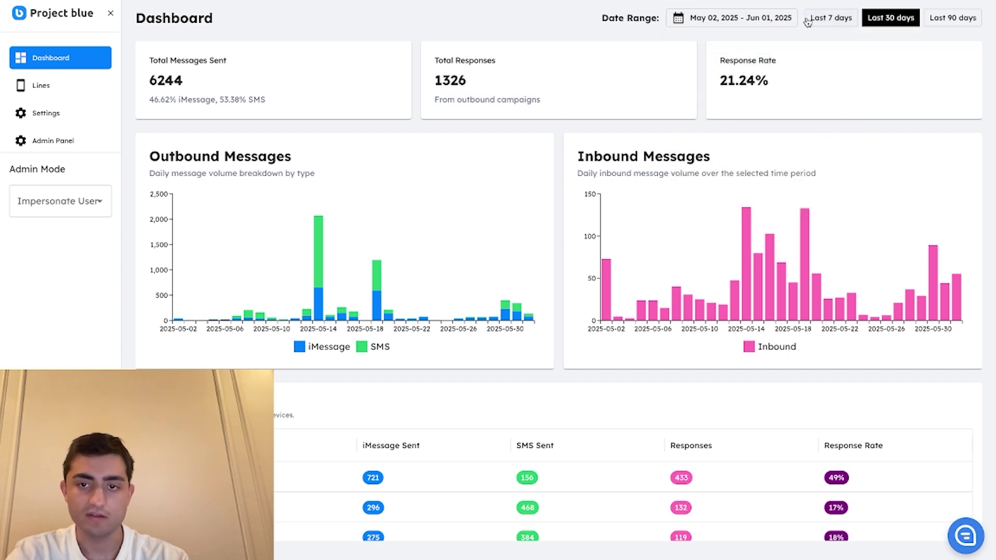
left_click(832, 20)
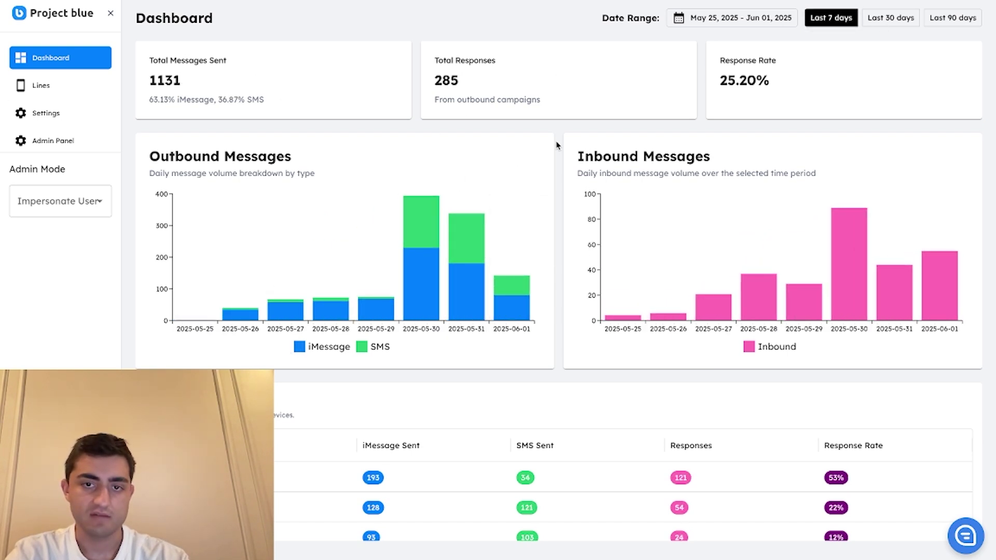
Step: View the connected devices under Lines and open the call forwarding settings of device 27, closing them without changes
left_click(74, 98)
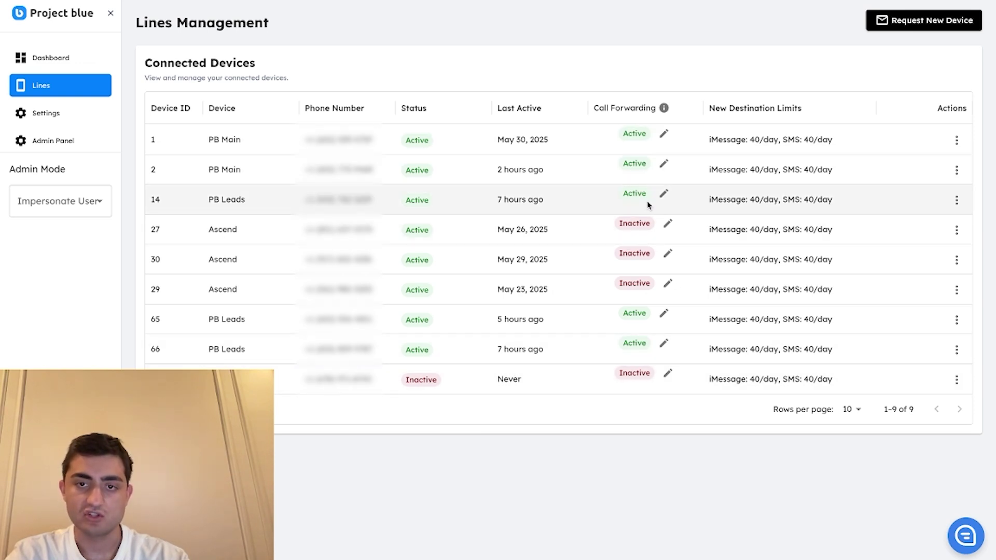
left_click(668, 224)
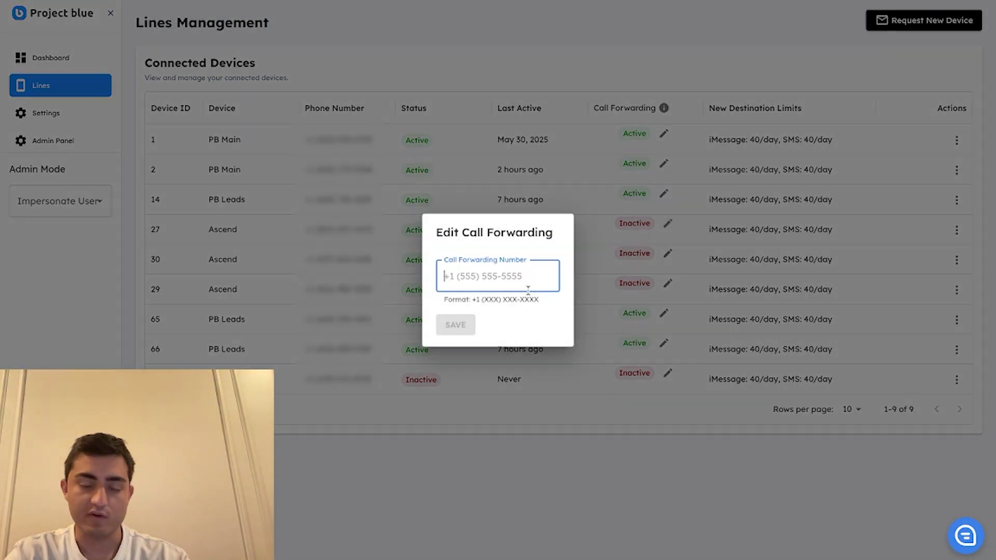
left_click(636, 267)
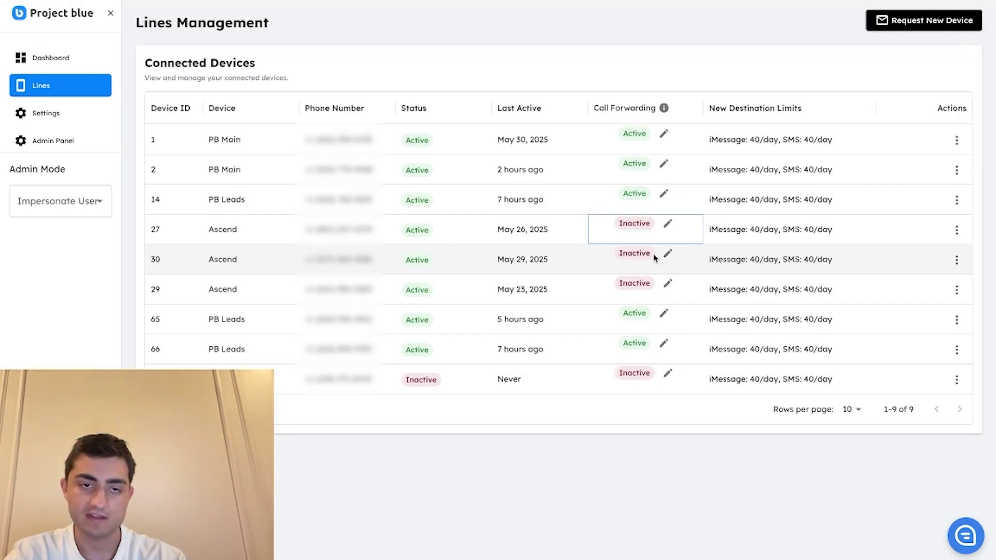
Step: Open the name editor for device 27 and close it without renaming the device
left_click(956, 230)
left_click(919, 254)
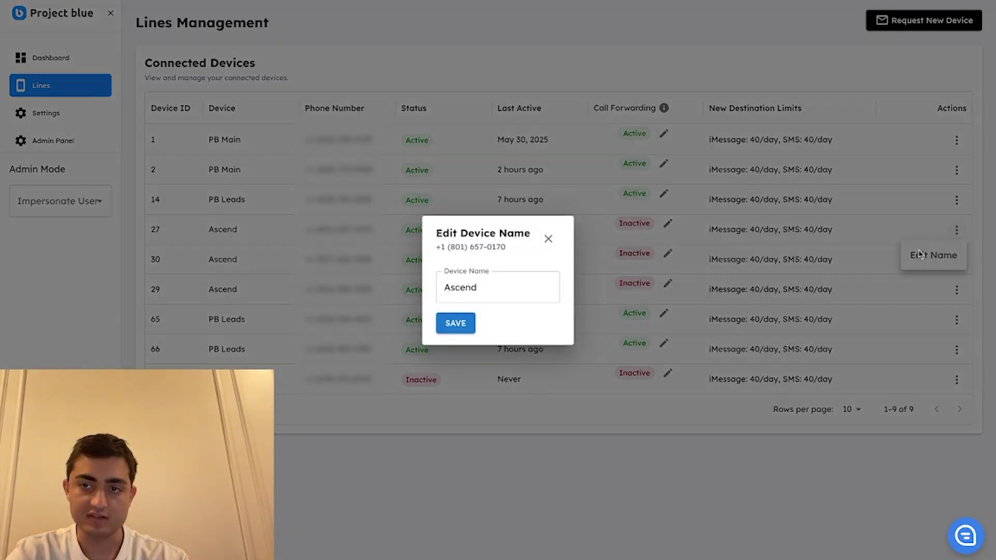
left_click(548, 239)
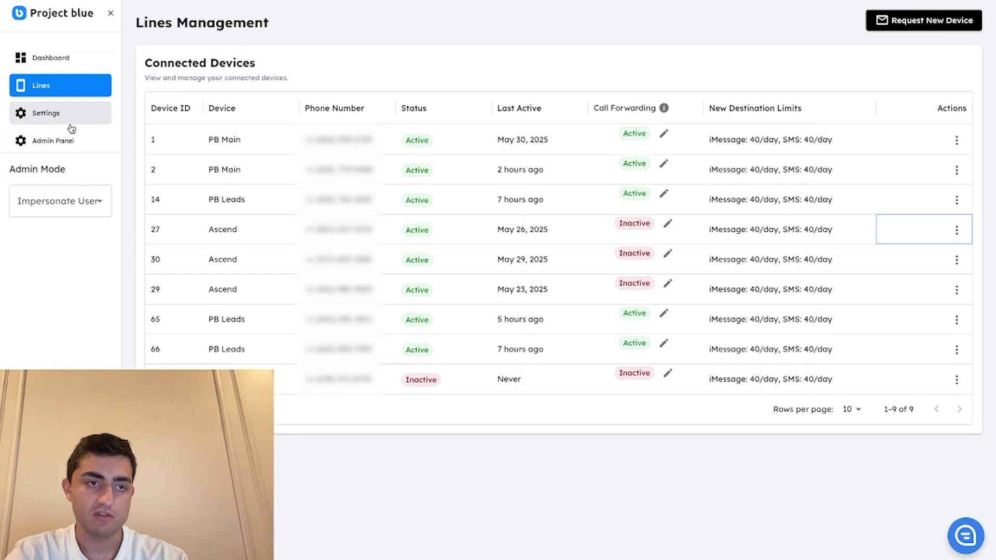
Step: Check the available CRM integrations in the Project Blue settings
left_click(74, 114)
left_click(243, 60)
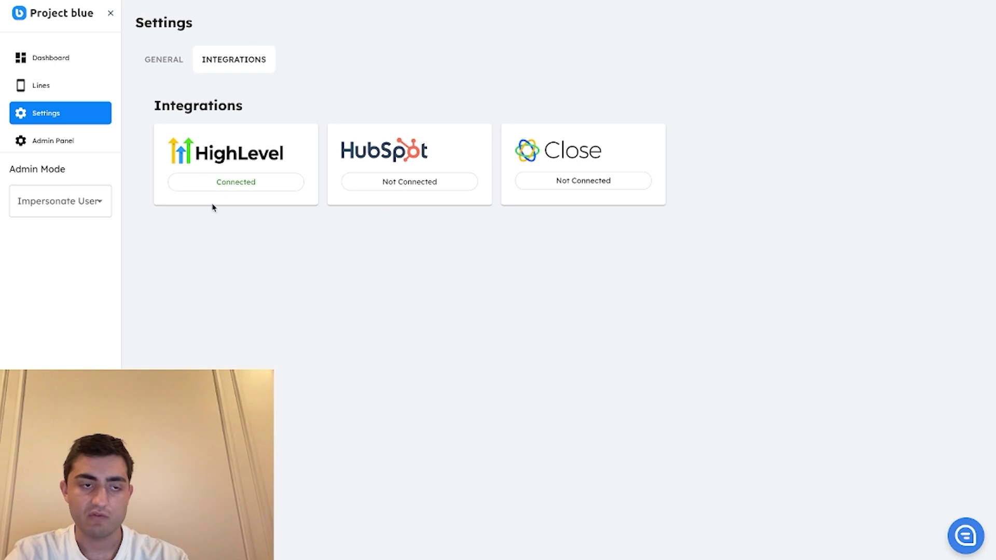
Step: Return to the dashboard and look over its message charts and device analytics
left_click(77, 58)
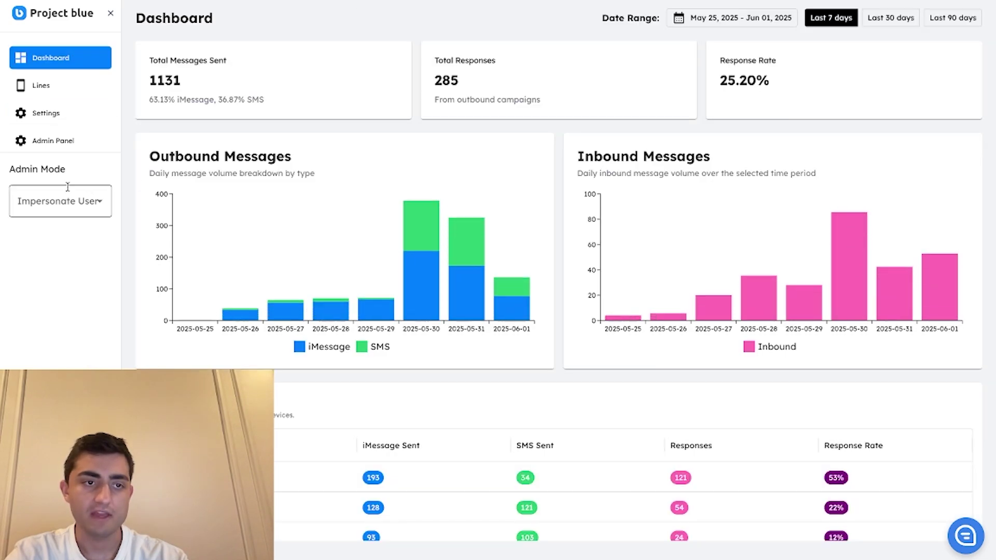
scroll(545, 311, "down", 3)
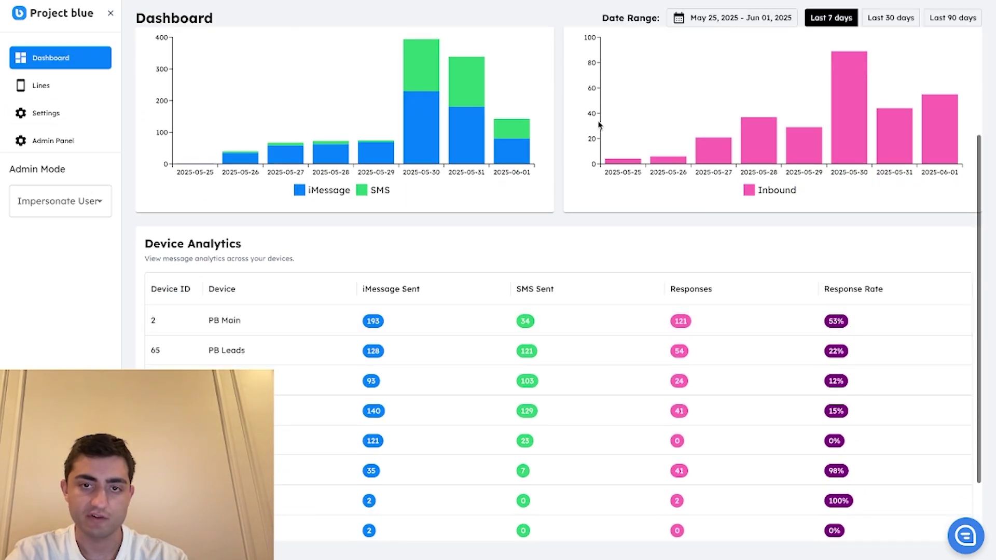
scroll(564, 251, "up", 3)
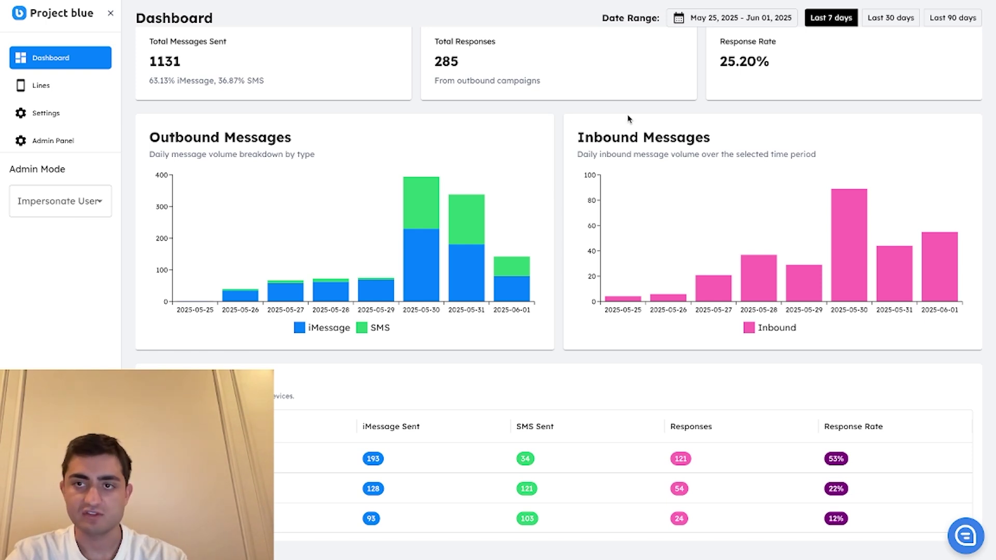
Step: Switch to the Project Blue public homepage and examine its hero headline and the iMessage workflow illustration
scroll(627, 118, "up", 1)
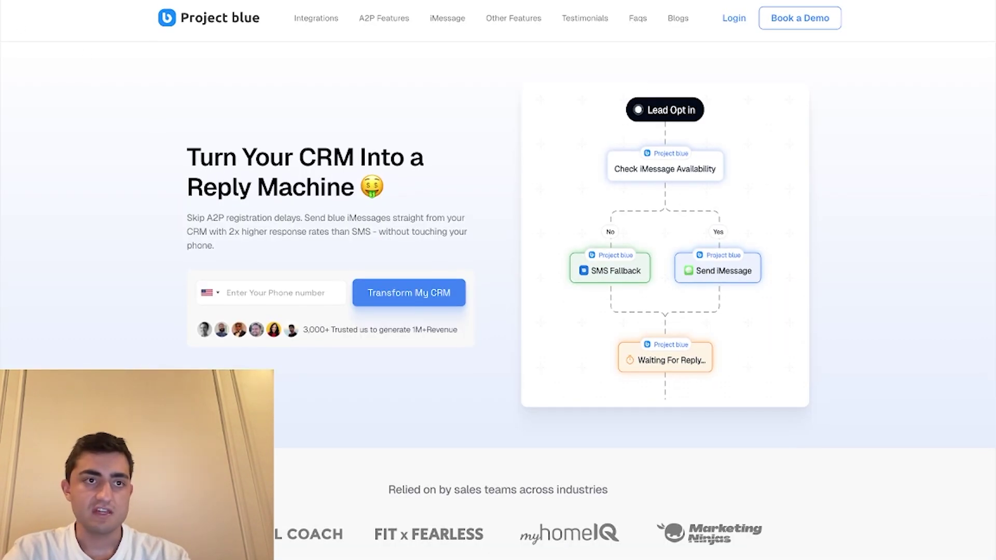
scroll(416, 166, "down", 1)
scroll(416, 166, "up", 1)
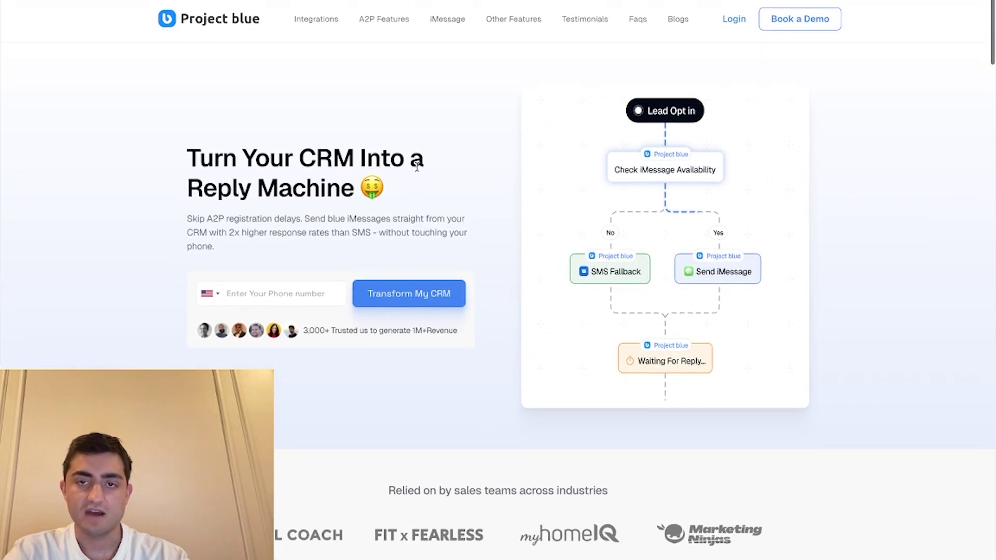
left_click_drag(391, 184, 299, 158)
left_click(393, 214)
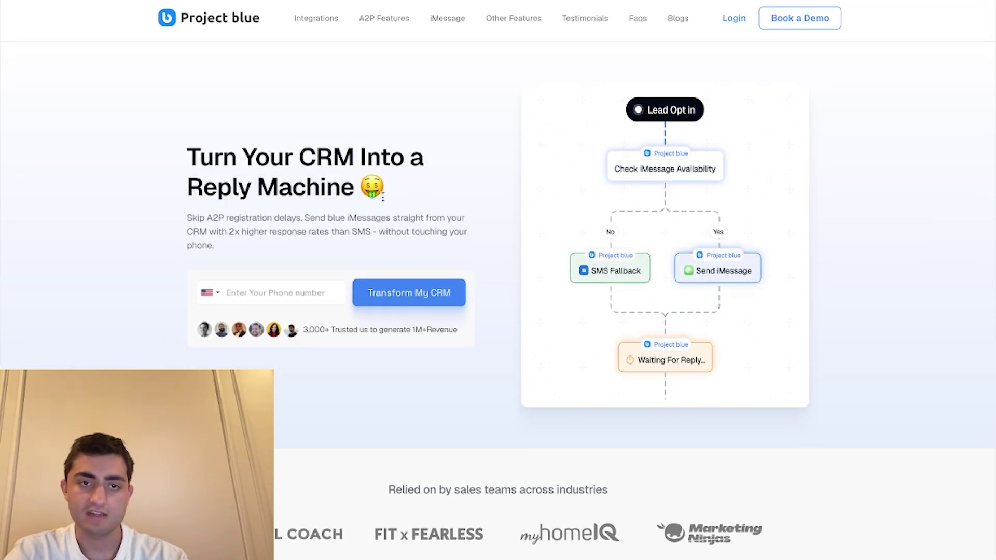
left_click_drag(383, 196, 299, 157)
scroll(406, 244, "down", 1)
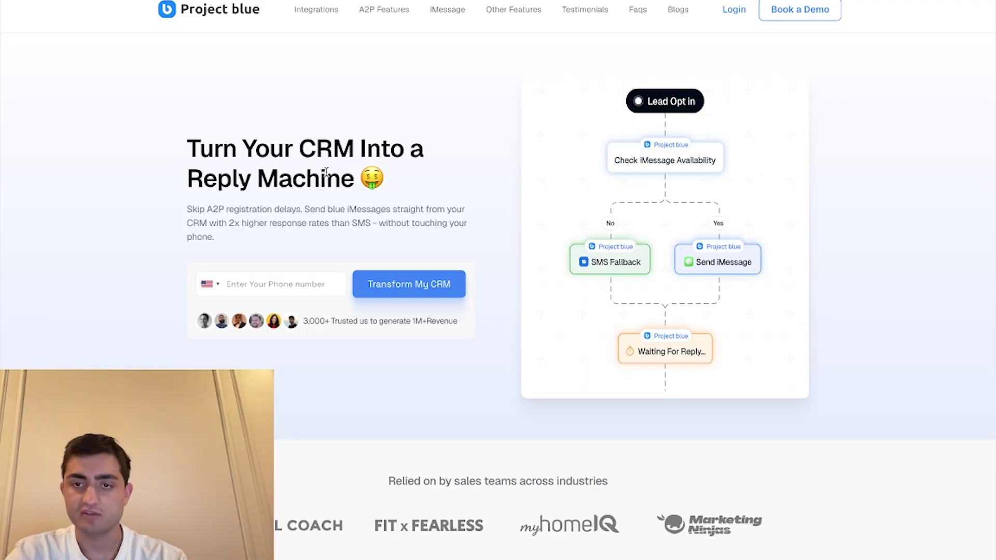
Step: Look through the homepage sections on A2P-free messaging, dedicated lines, SMS fallback, metrics, CRM integrations and white glove setup
scroll(325, 173, "down", 10)
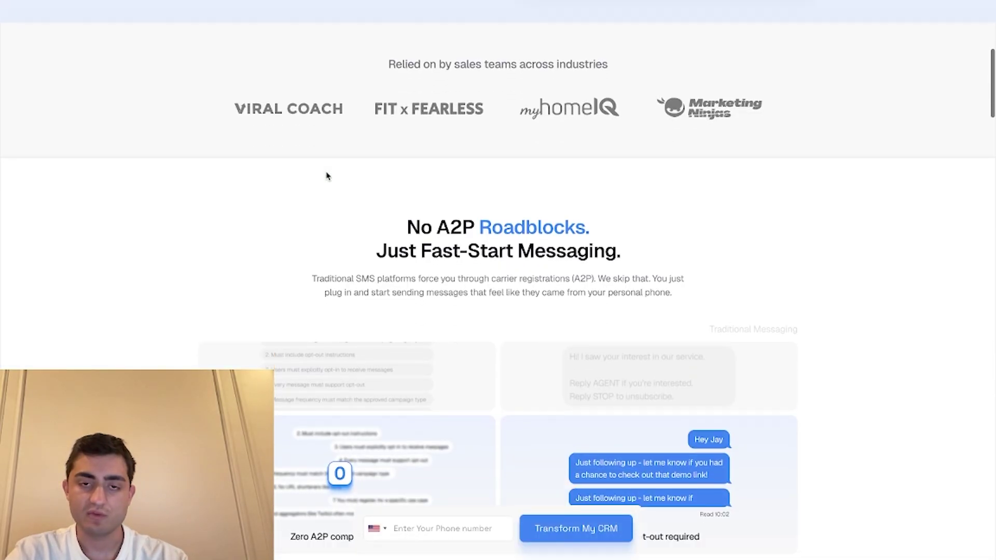
scroll(326, 175, "down", 20)
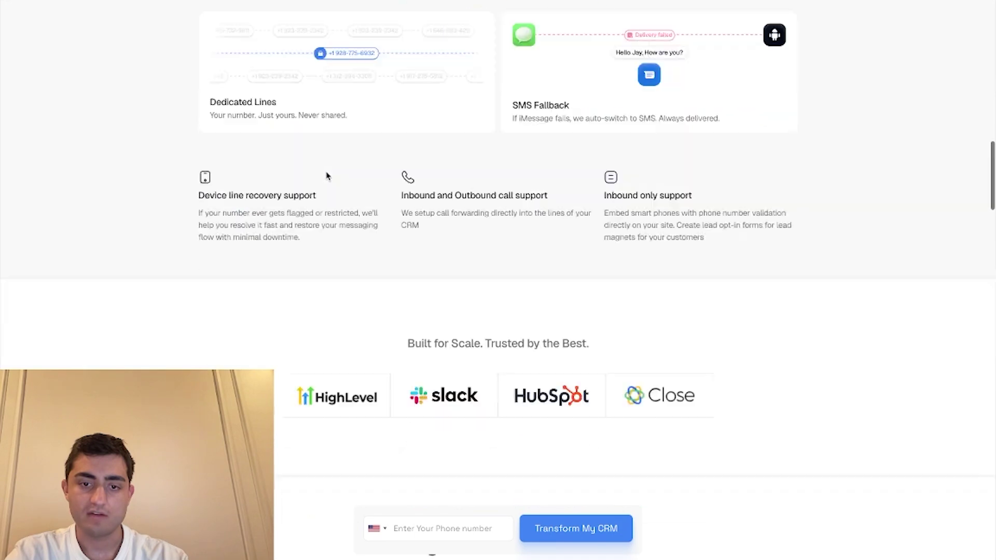
scroll(355, 255, "down", 4)
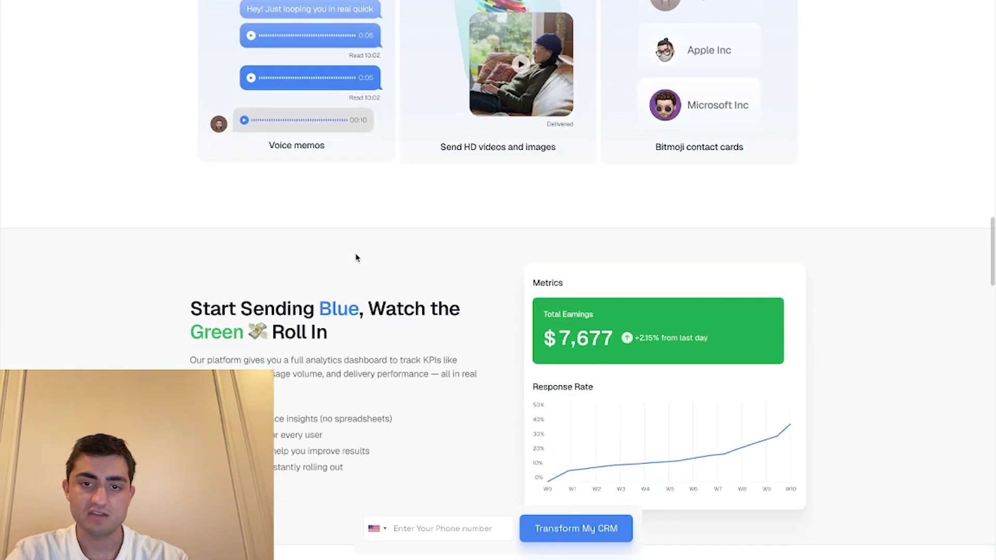
scroll(356, 254, "down", 2)
scroll(356, 254, "down", 8)
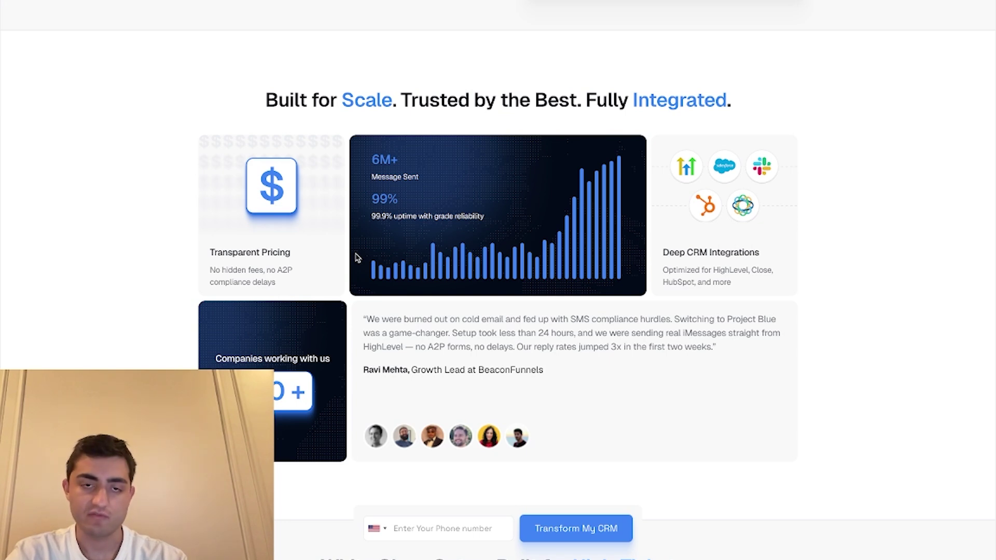
scroll(356, 258, "down", 2)
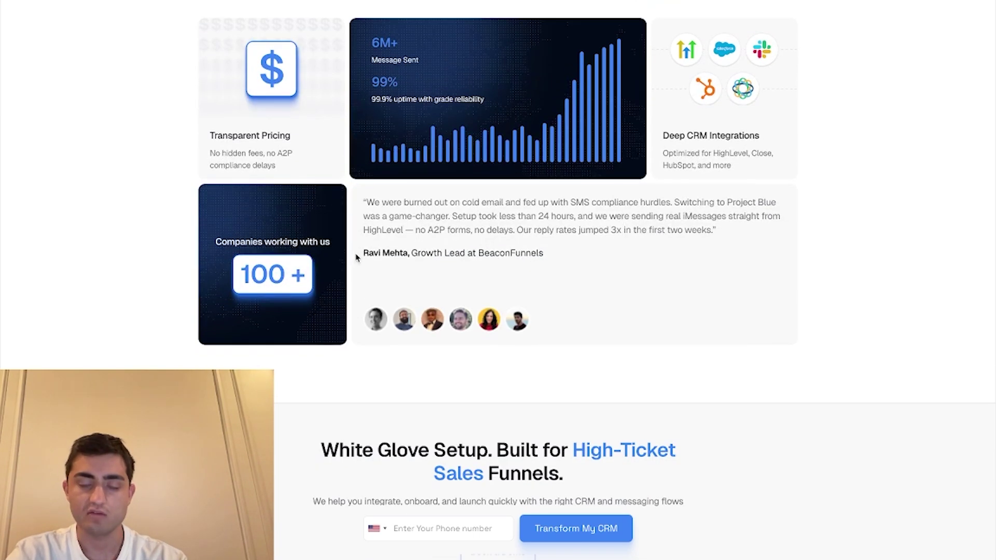
scroll(544, 180, "down", 8)
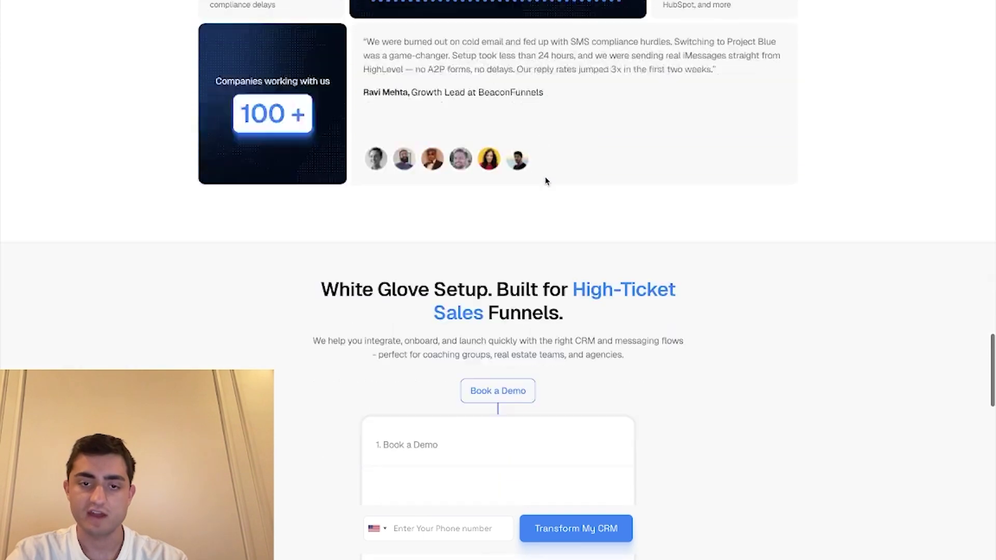